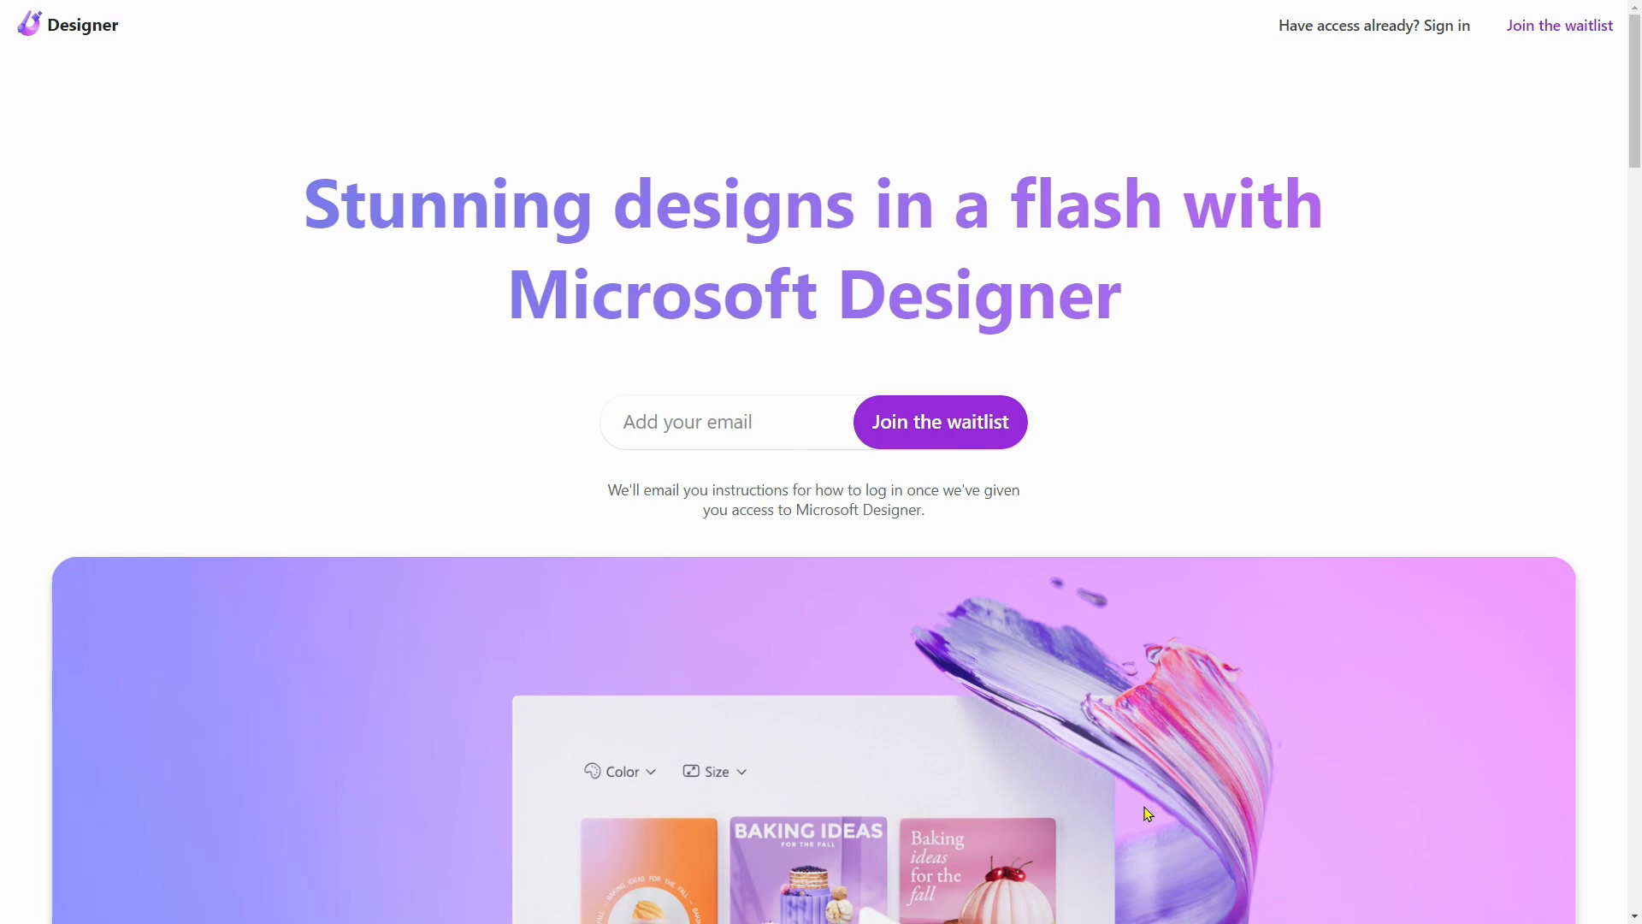
Browse the gallery of example prompts for design inspiration
{"action": "scroll", "coordinate": [715, 423], "scroll_direction": "down", "scroll_amount": 2}
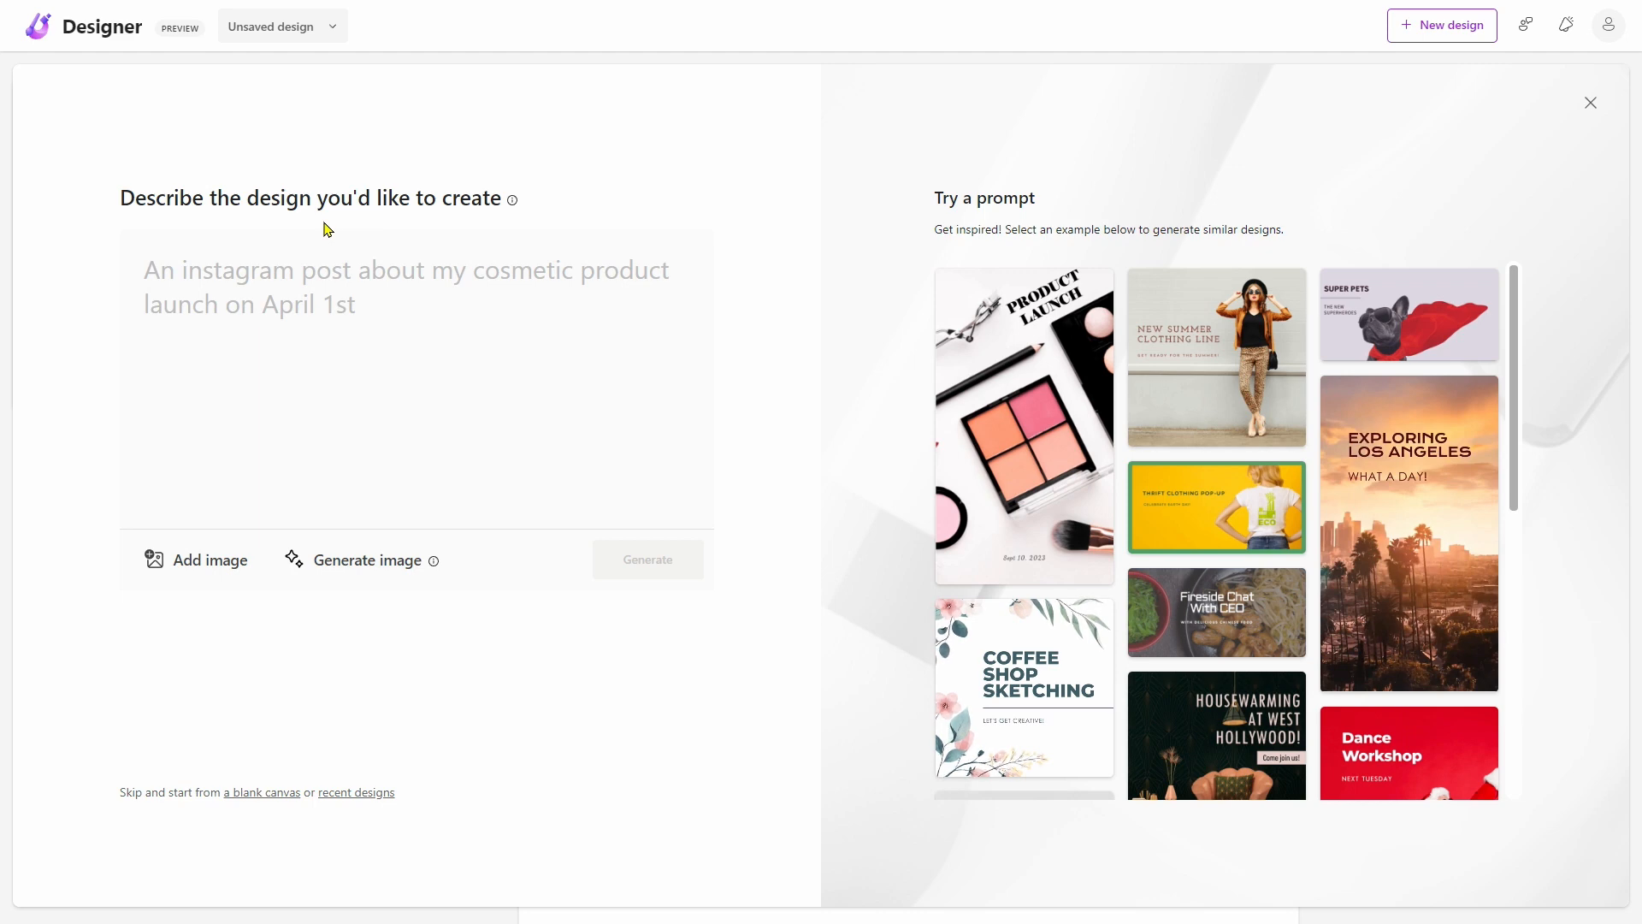
{"action": "mouse_move", "coordinate": [1389, 568]}
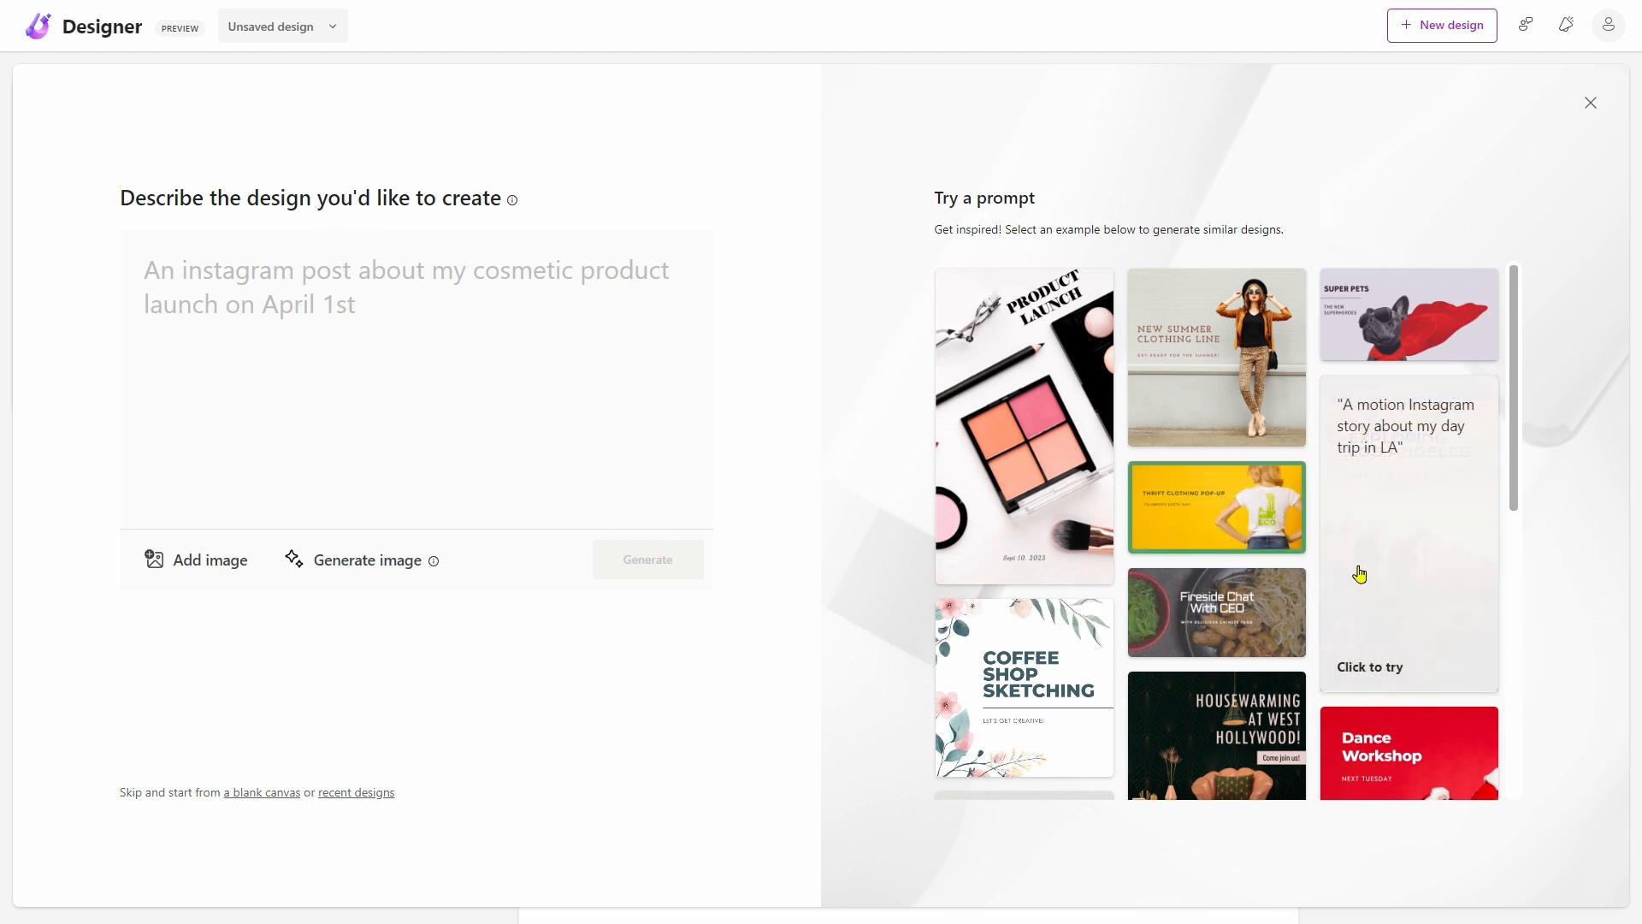
{"action": "scroll", "coordinate": [1365, 576], "scroll_direction": "down", "scroll_amount": 3}
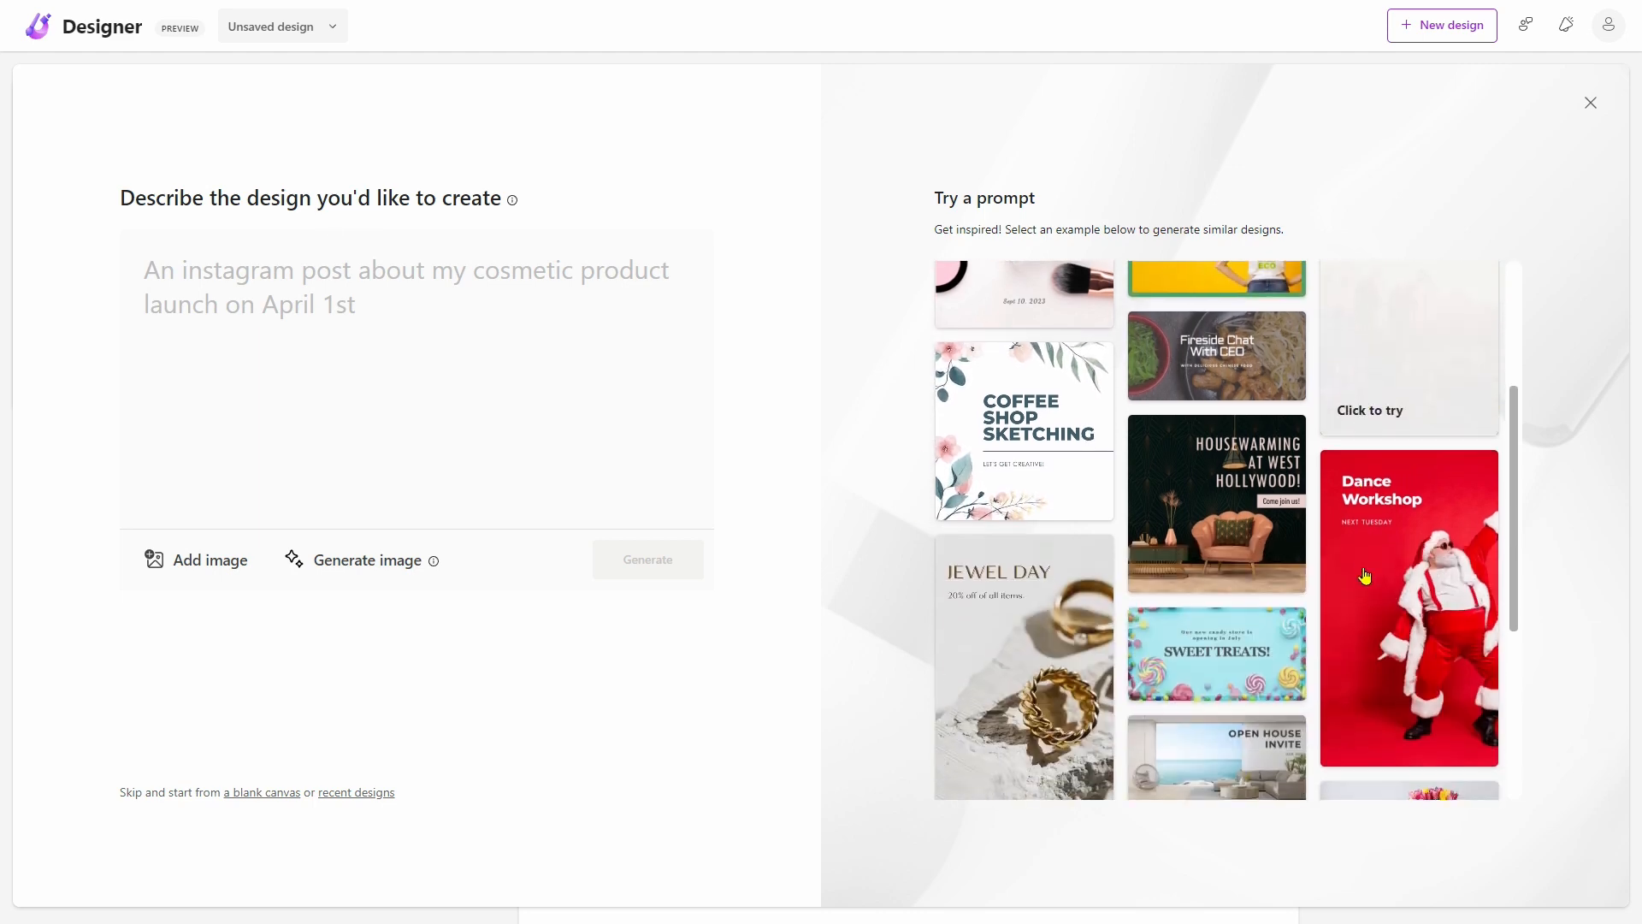
{"action": "scroll", "coordinate": [1365, 576], "scroll_direction": "up", "scroll_amount": 1}
{"action": "scroll", "coordinate": [1365, 575], "scroll_direction": "up", "scroll_amount": 2}
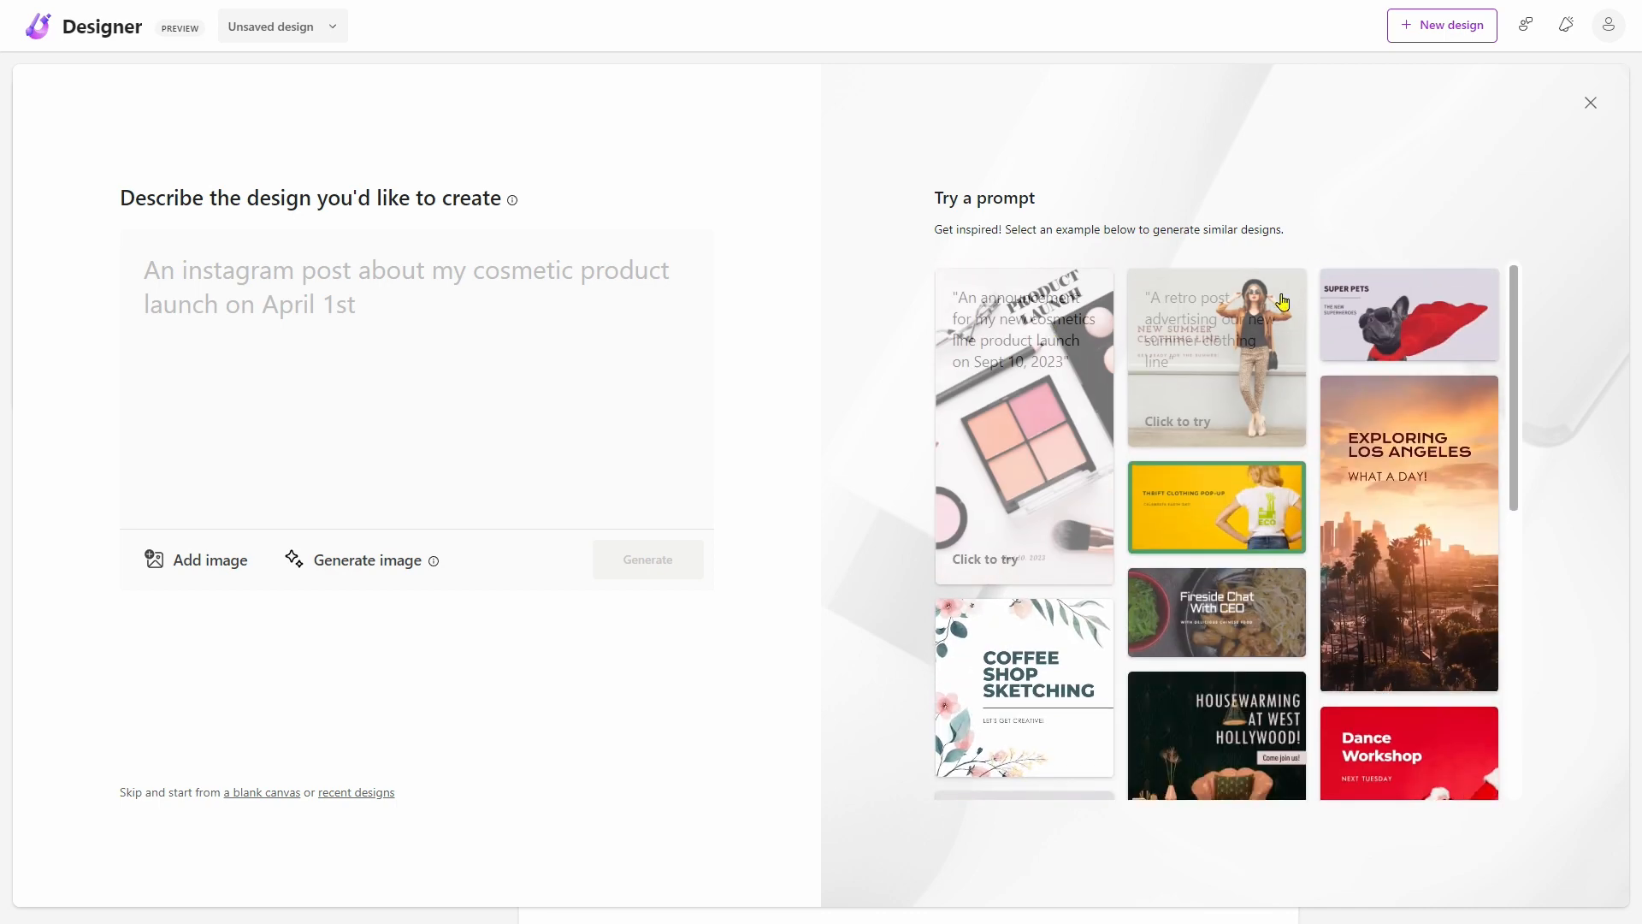
{"action": "left_click_drag", "start_coordinate": [1515, 442], "coordinate": [1557, 341]}
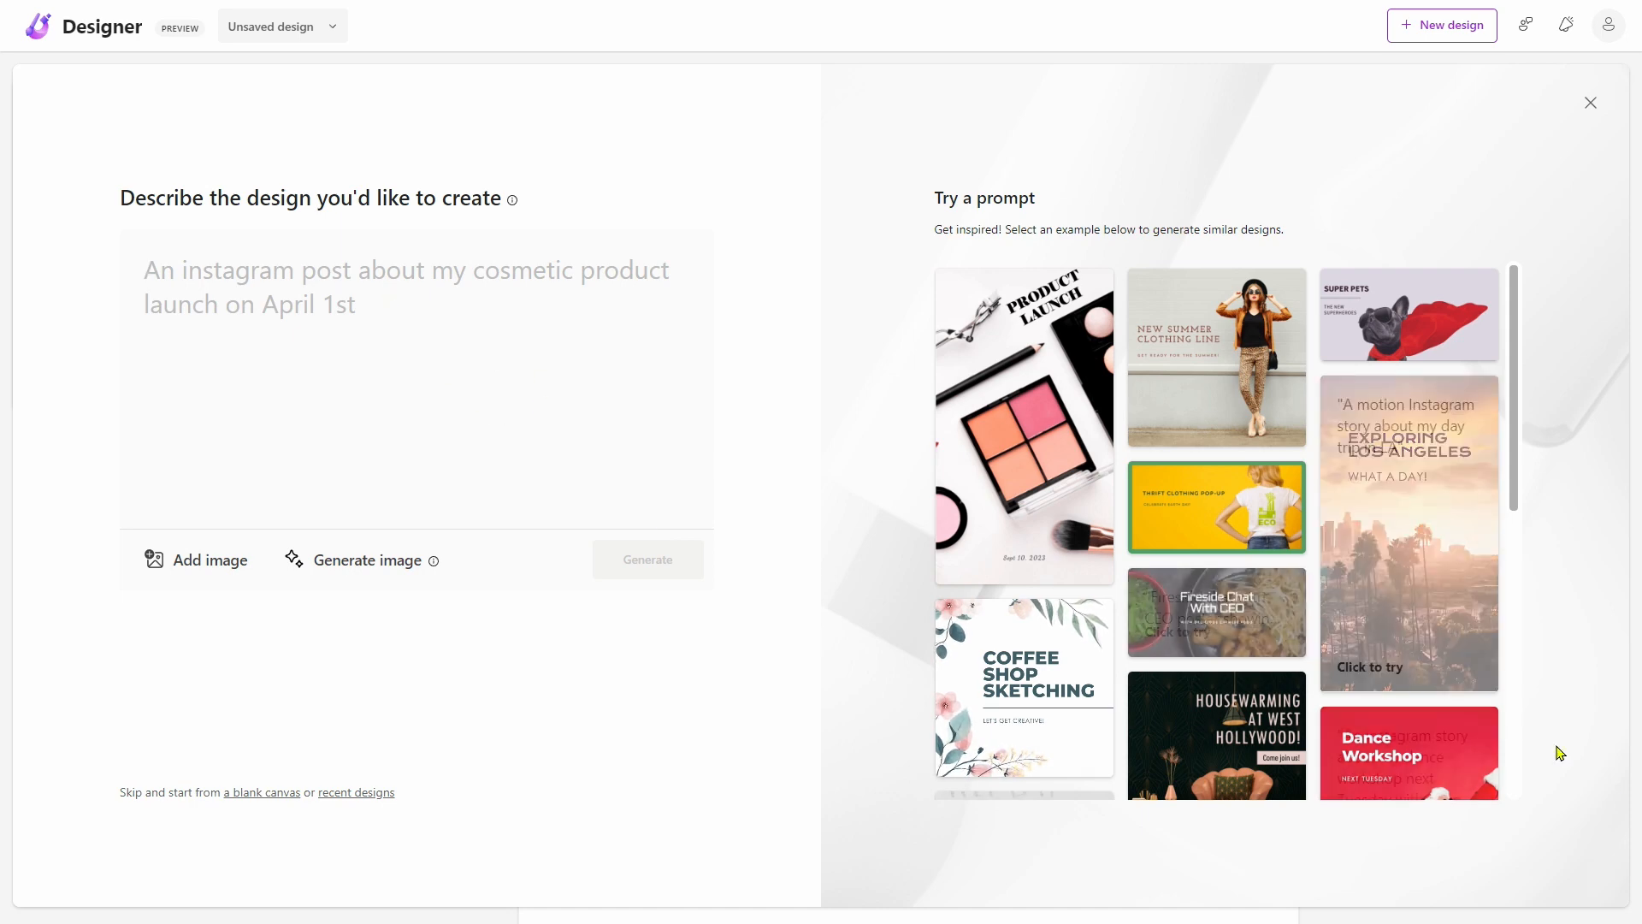
Generate designs from the prompt "create an instagram post for beach holidays, we are waiting for you in jesolo on may 10th"
{"action": "type", "text": "create an instagram post for beach holidays, we are waiting for you in jesolo on may 10th"}
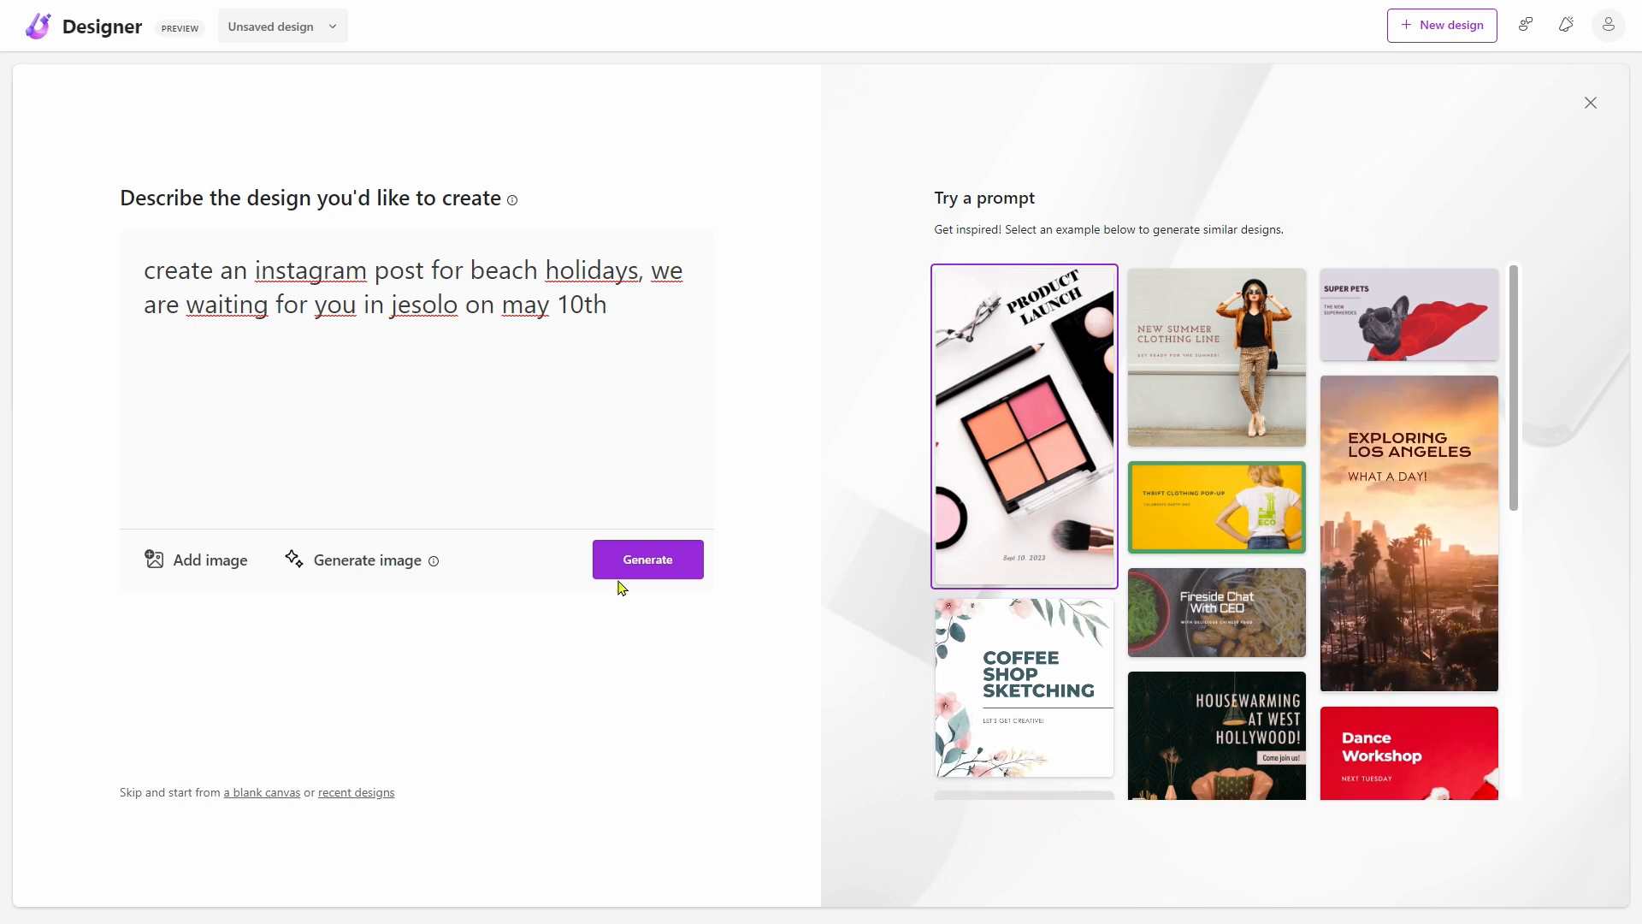
{"action": "left_click", "coordinate": [640, 568]}
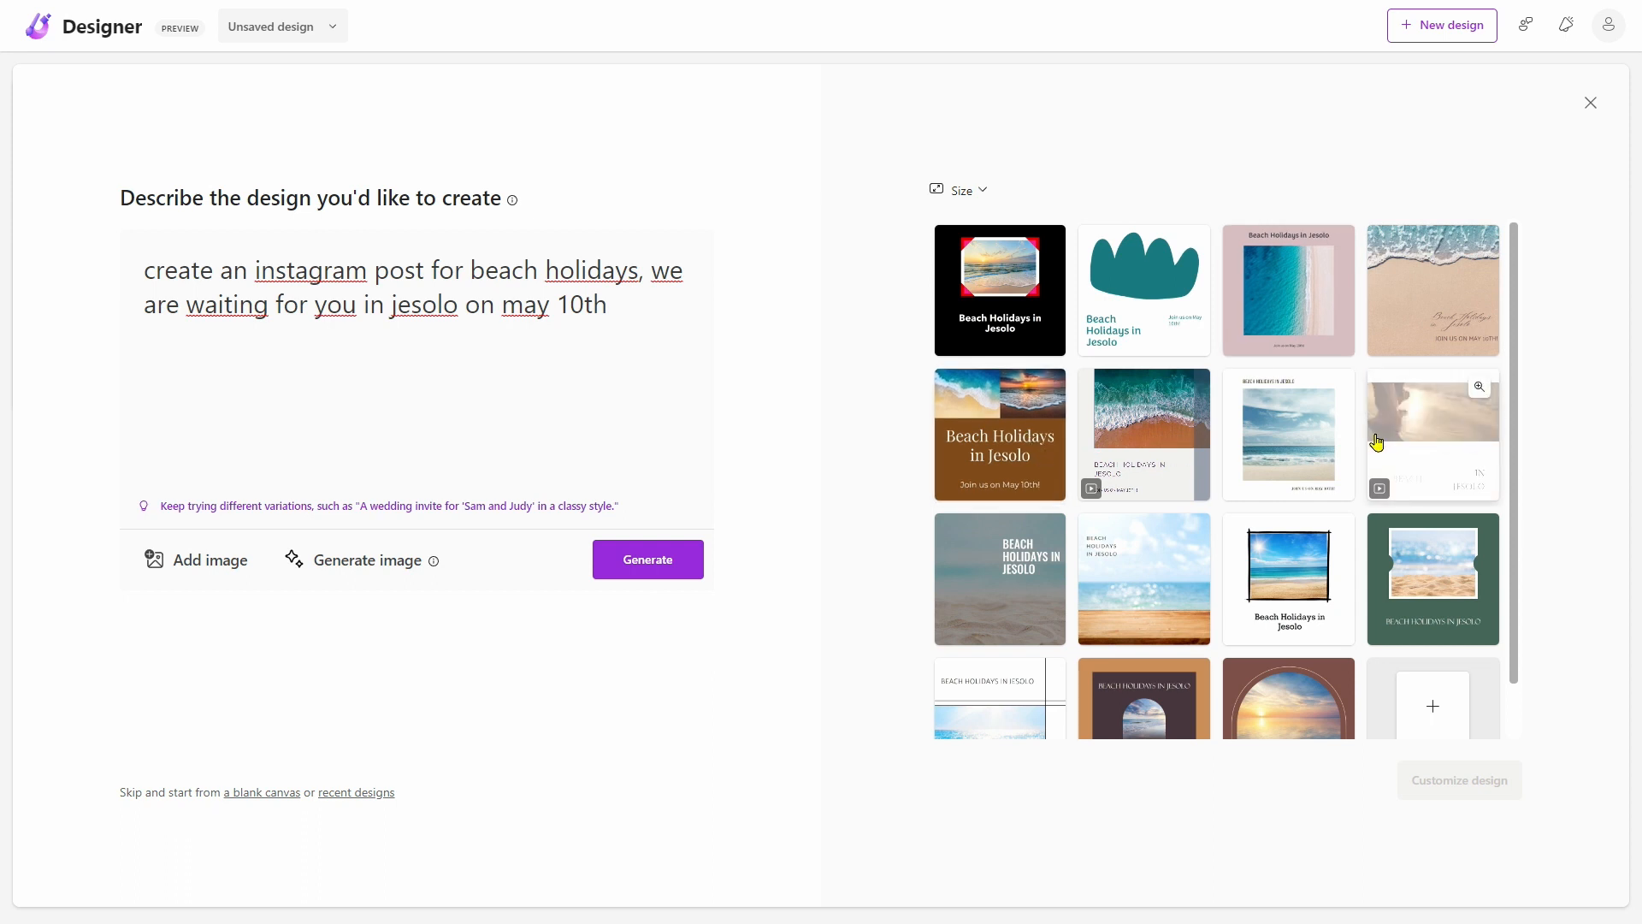
Preview the brown "Beach Holidays in Jesolo" design with two beach photos and open it for customization
{"action": "scroll", "coordinate": [1376, 485], "scroll_direction": "down", "scroll_amount": 1}
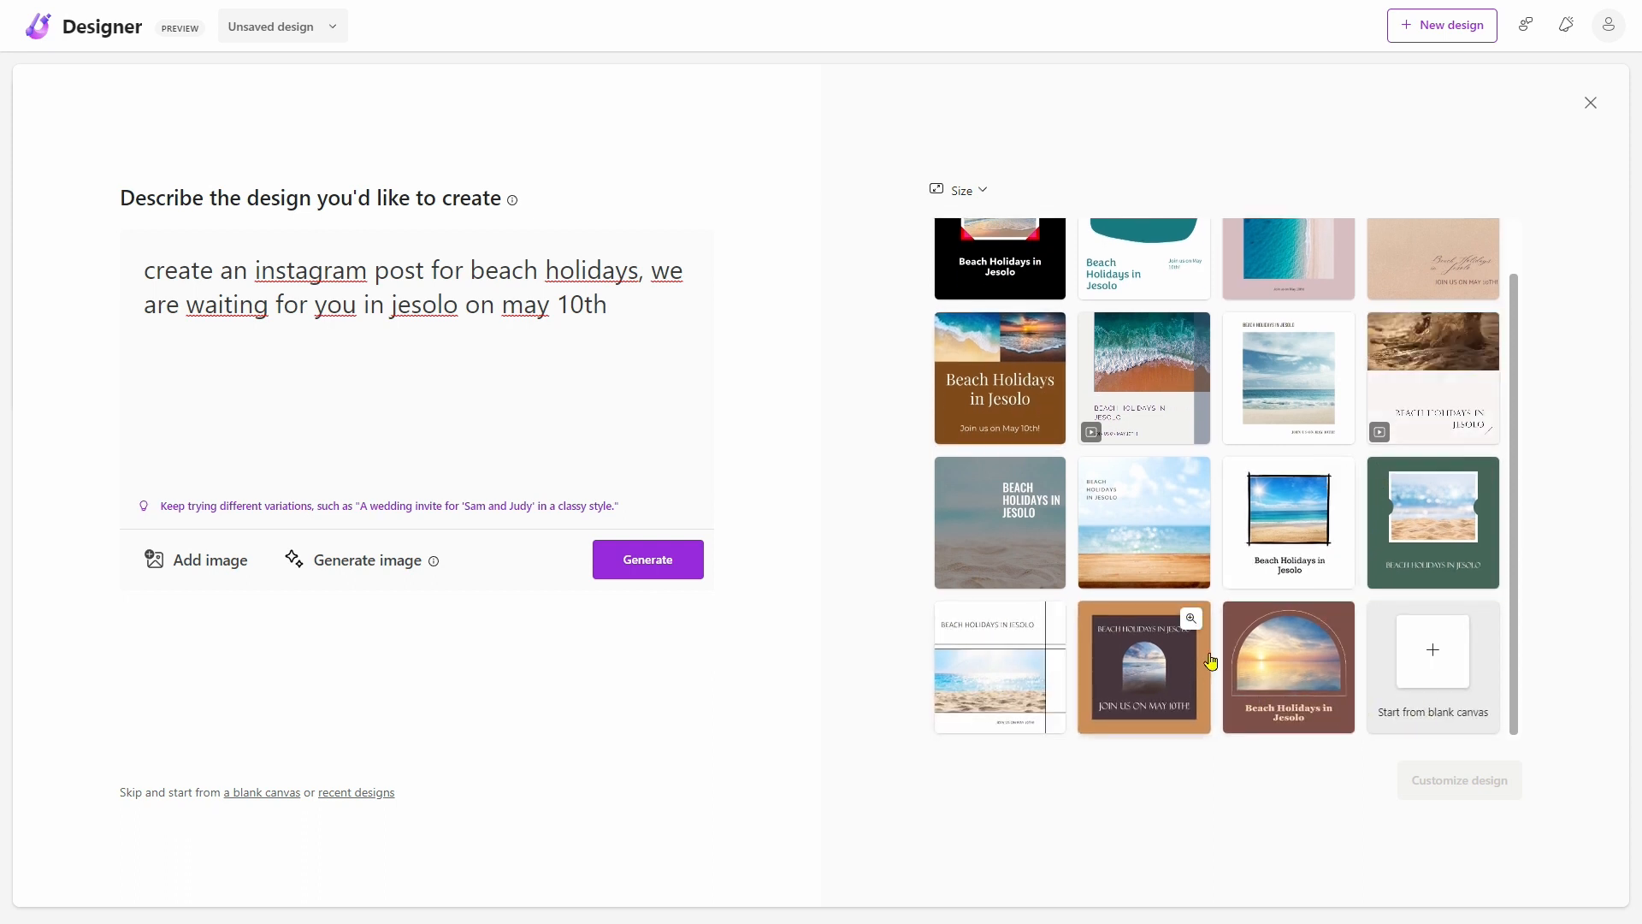
{"action": "scroll", "coordinate": [1173, 559], "scroll_direction": "up", "scroll_amount": 1}
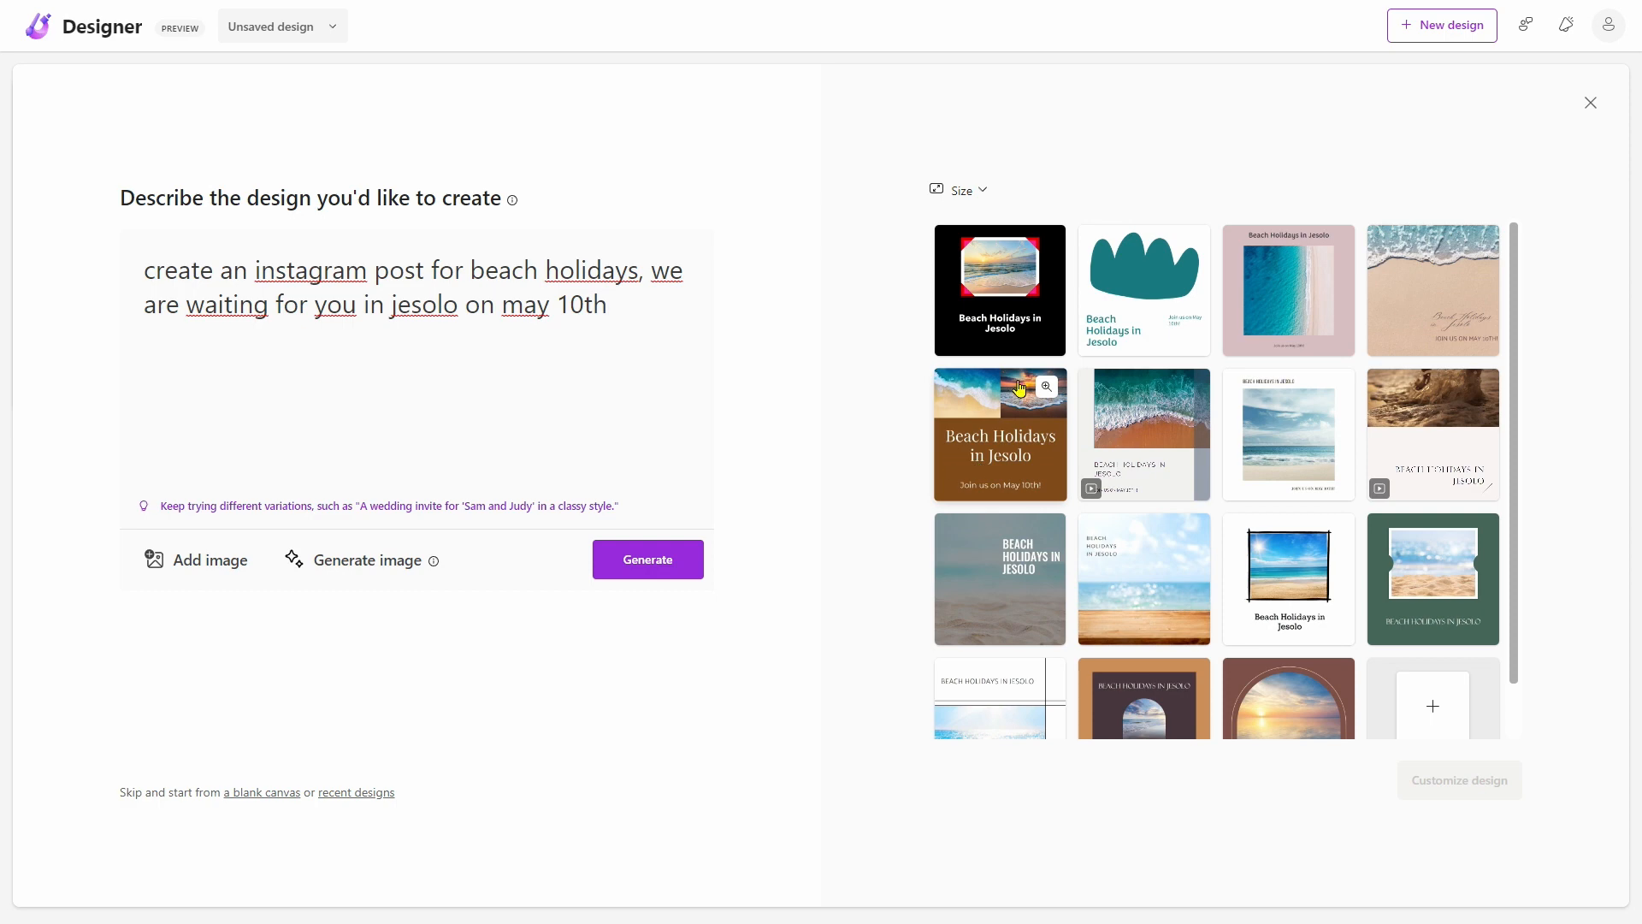
{"action": "left_click", "coordinate": [1046, 389]}
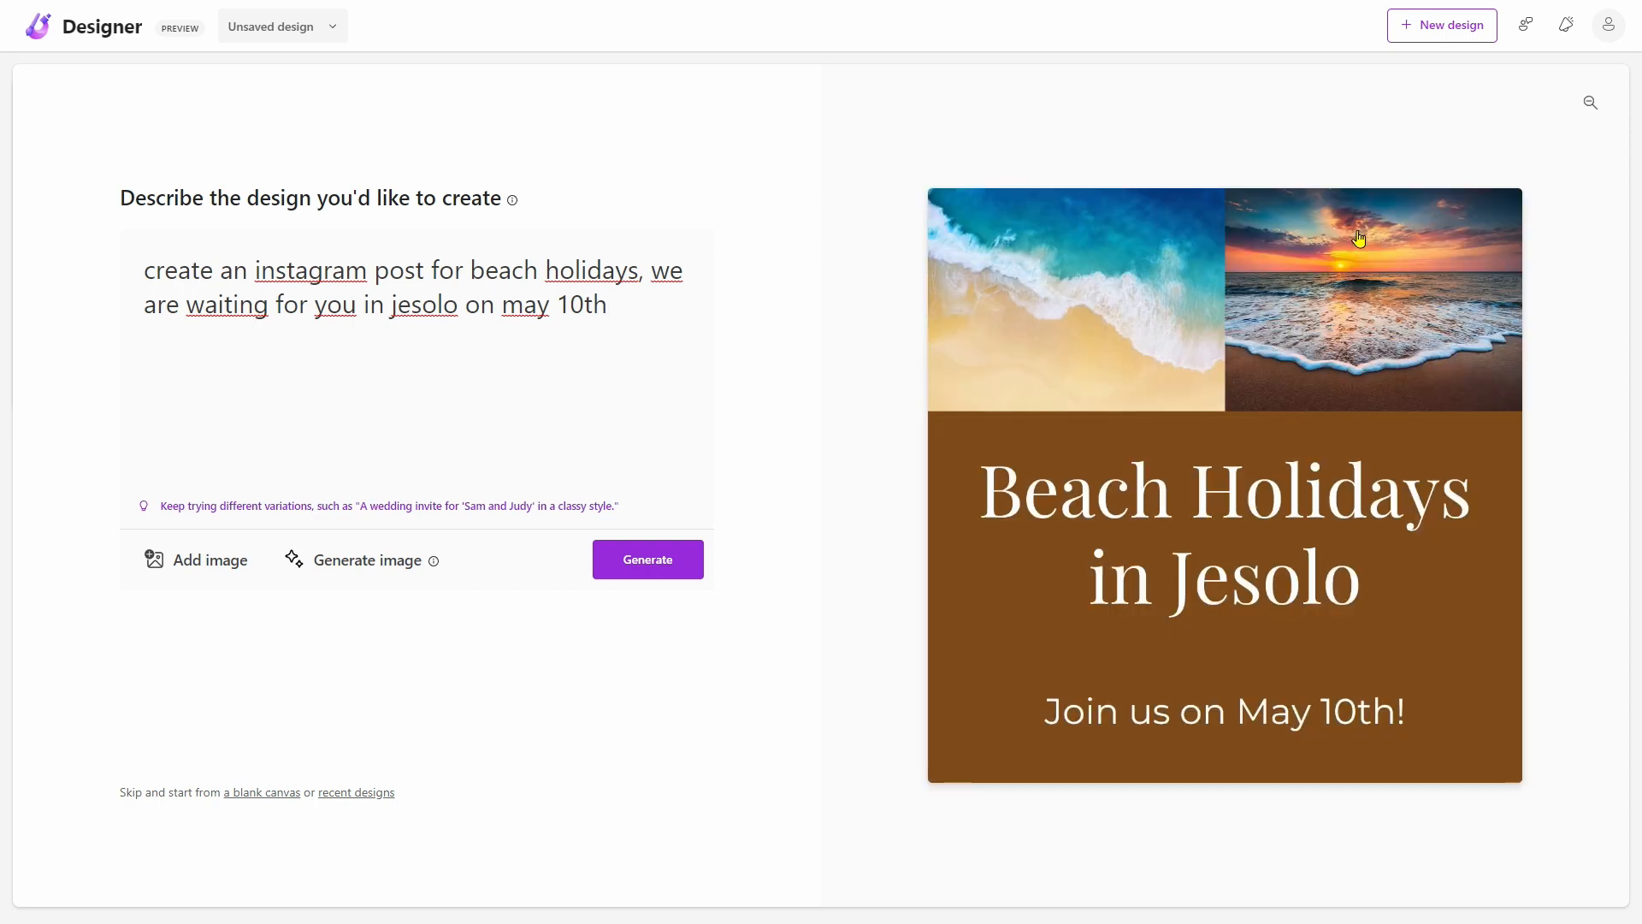
{"action": "left_click", "coordinate": [1579, 105]}
{"action": "left_click", "coordinate": [1011, 416]}
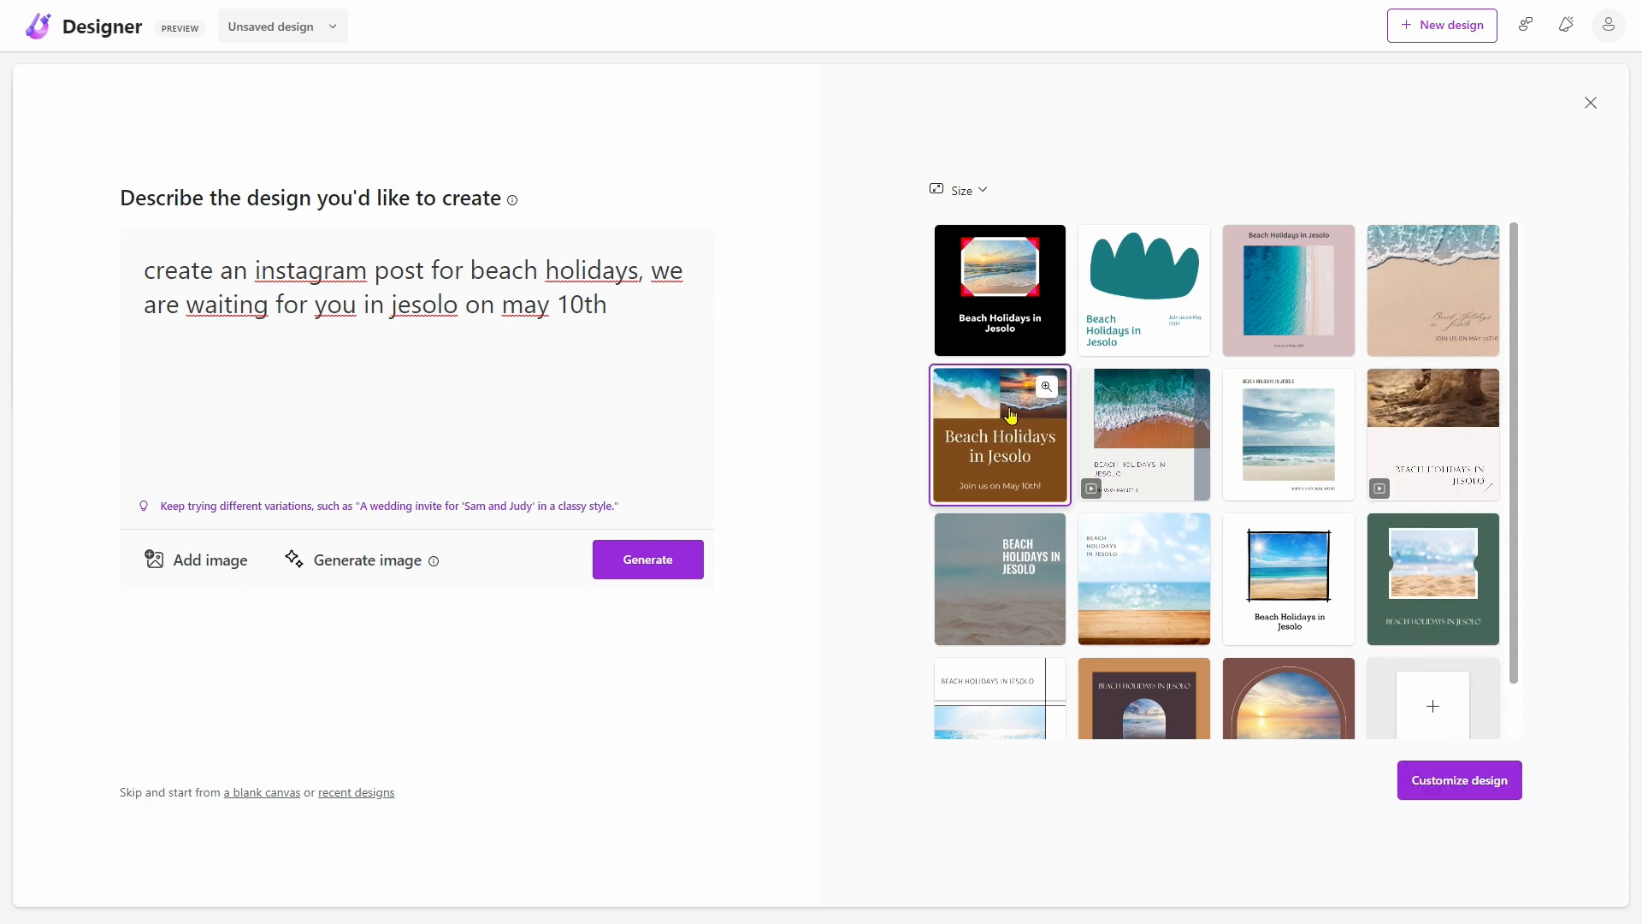
{"action": "left_click", "coordinate": [1463, 791]}
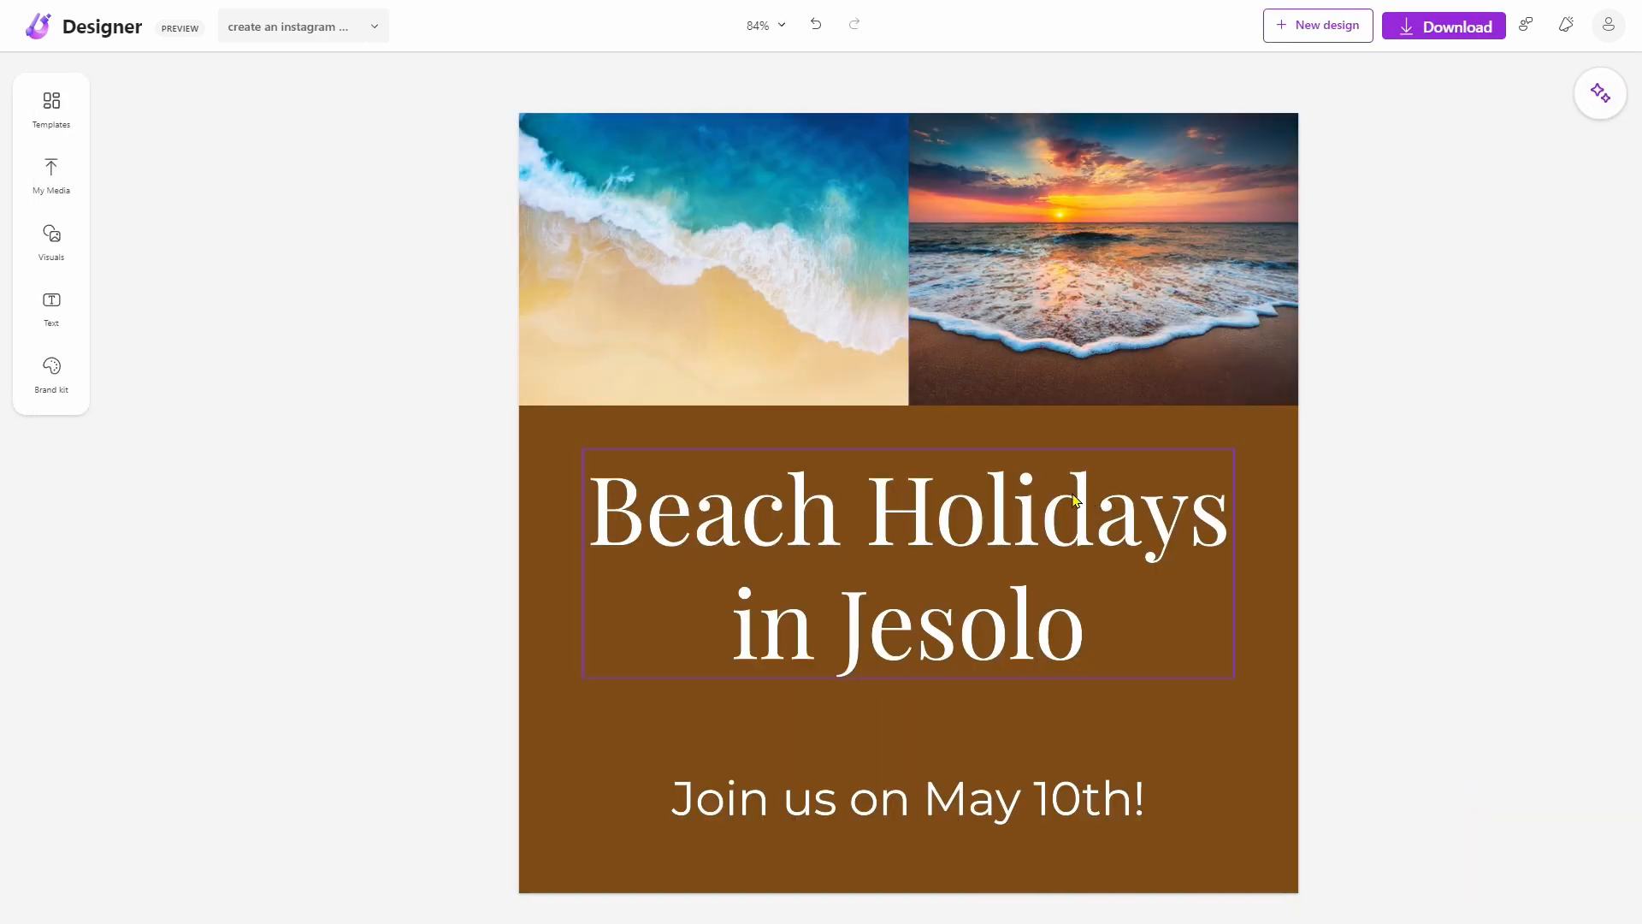
Change the design's brown background to the dark blue from the photo colors
{"action": "left_click", "coordinate": [770, 308]}
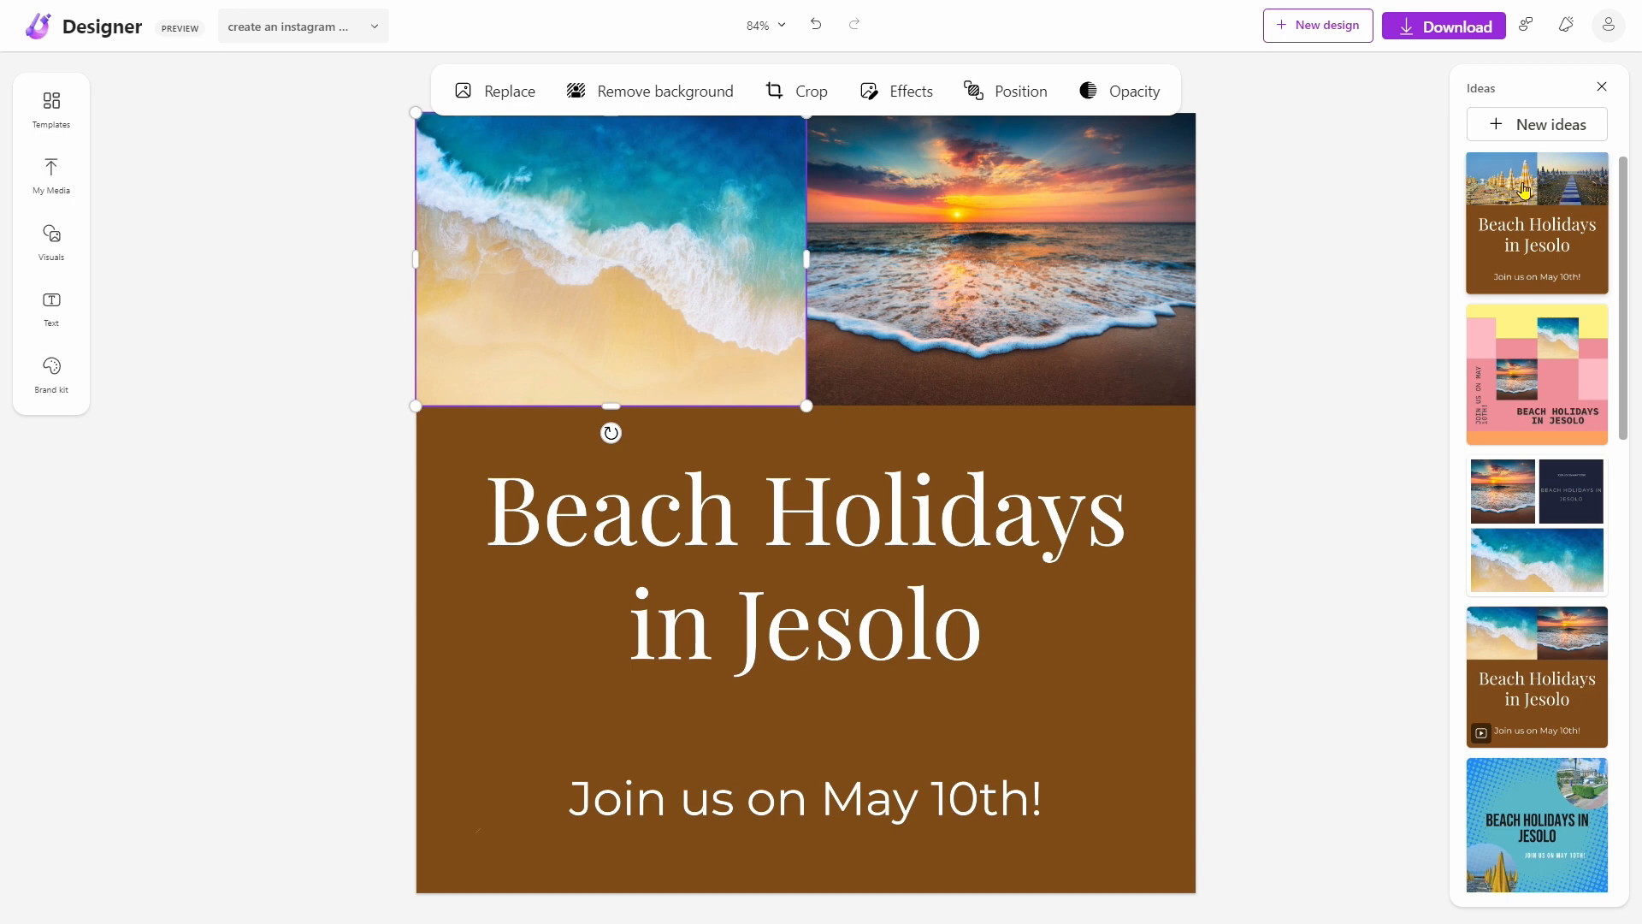
{"action": "mouse_move", "coordinate": [1624, 187]}
{"action": "left_mouse_down"}
{"action": "mouse_move", "coordinate": [1621, 672]}
{"action": "mouse_move", "coordinate": [1619, 167]}
{"action": "left_mouse_up"}
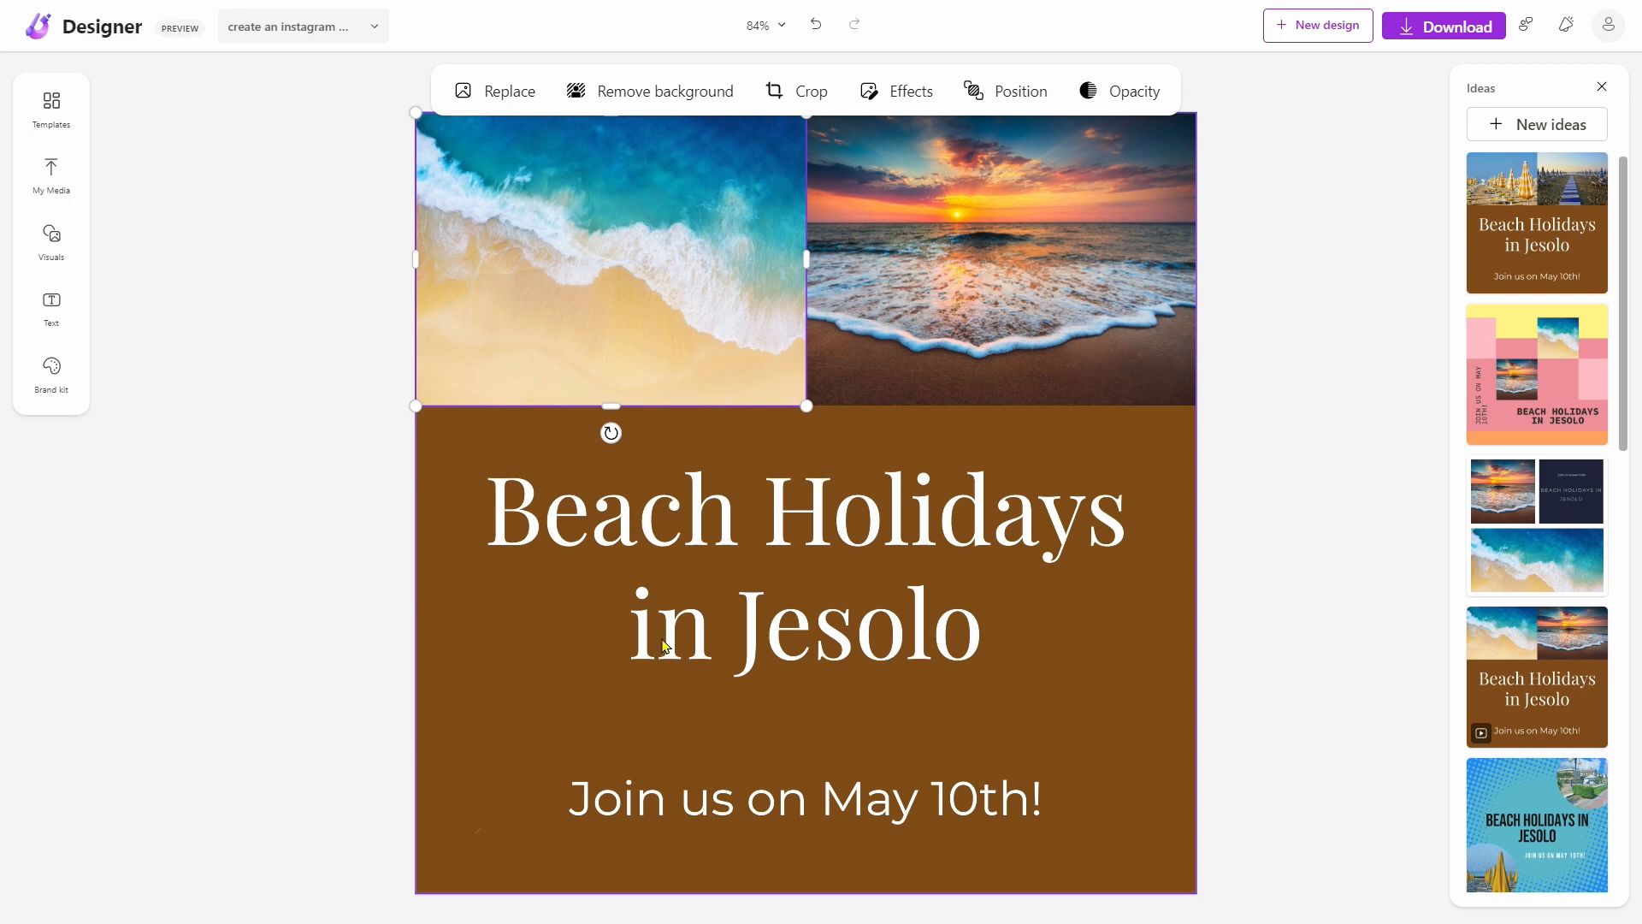
{"action": "left_click", "coordinate": [503, 680]}
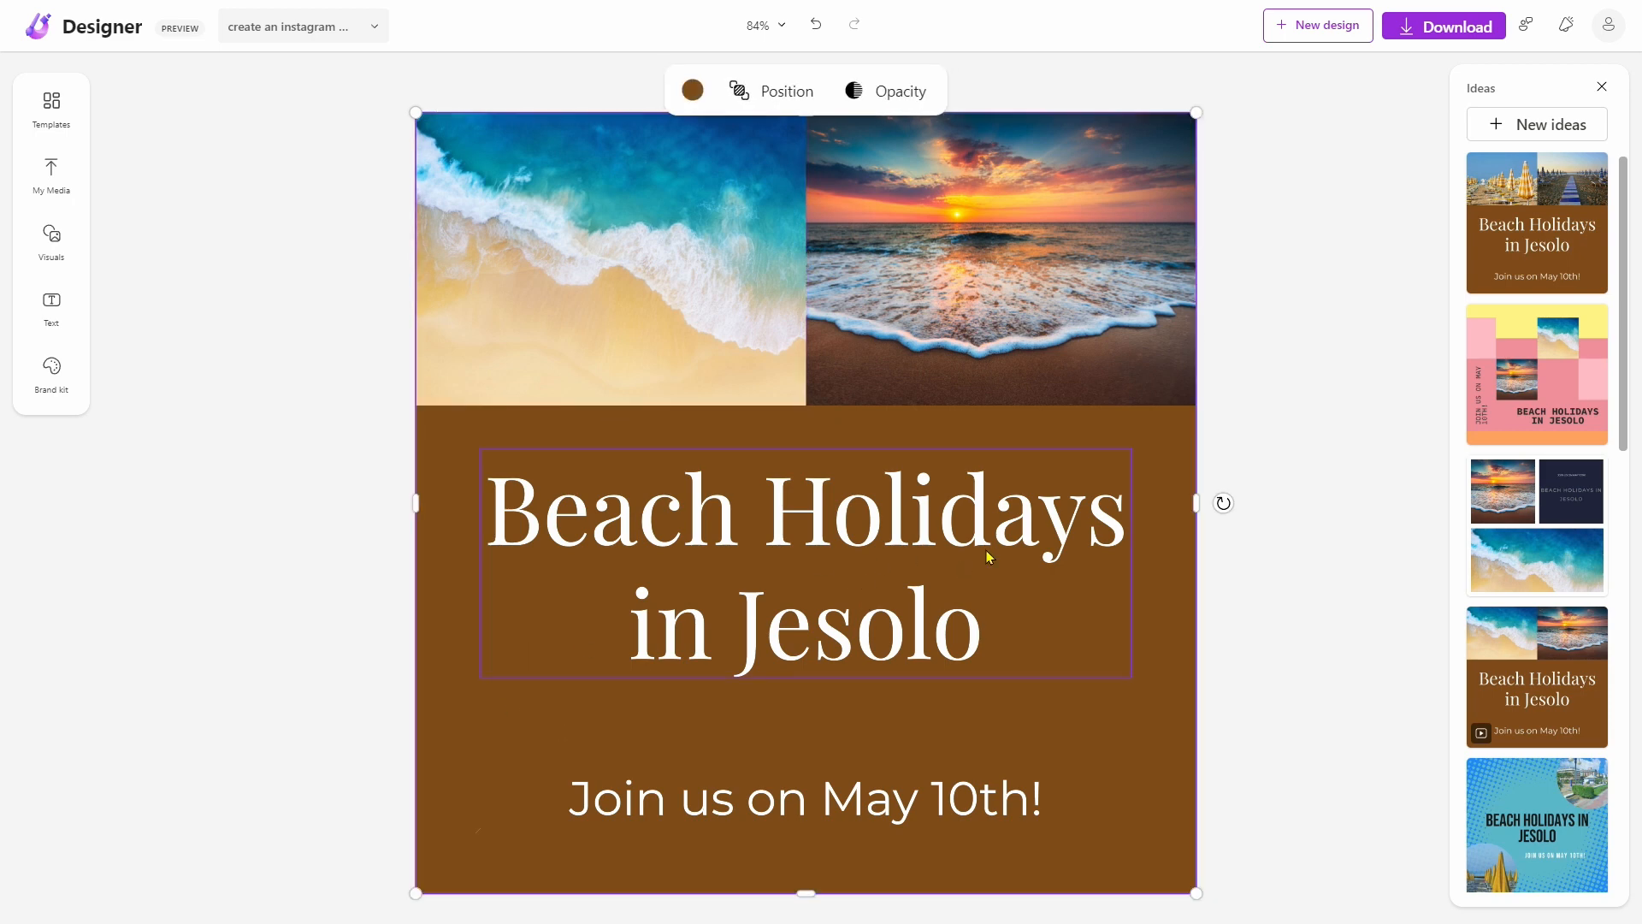
{"action": "left_click", "coordinate": [692, 90]}
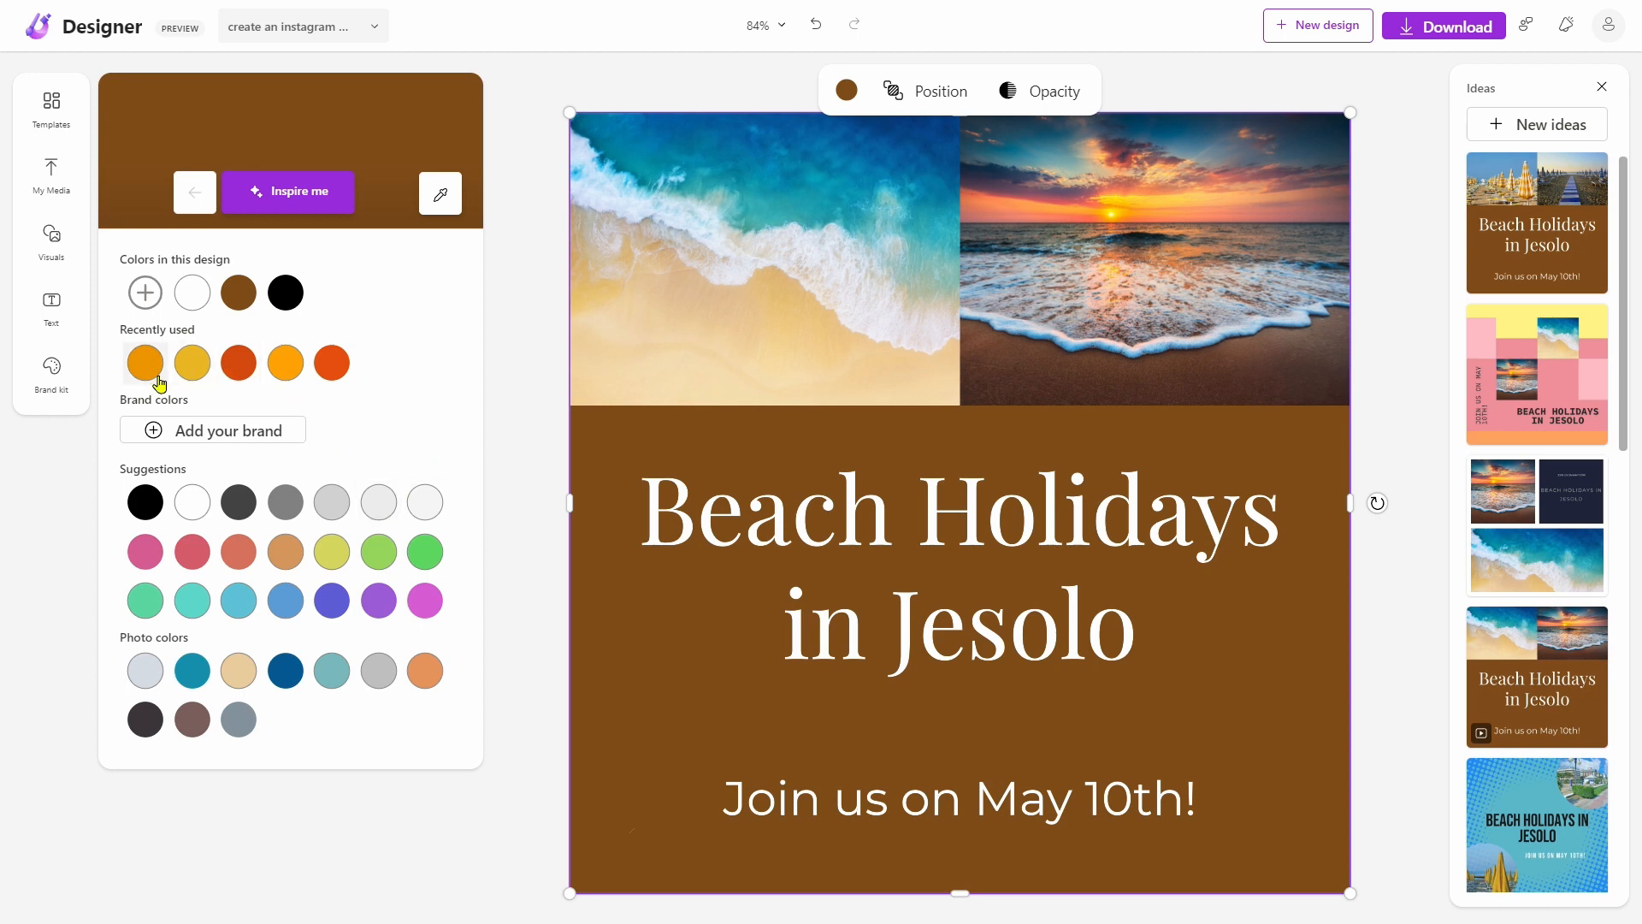
{"action": "left_click", "coordinate": [249, 614]}
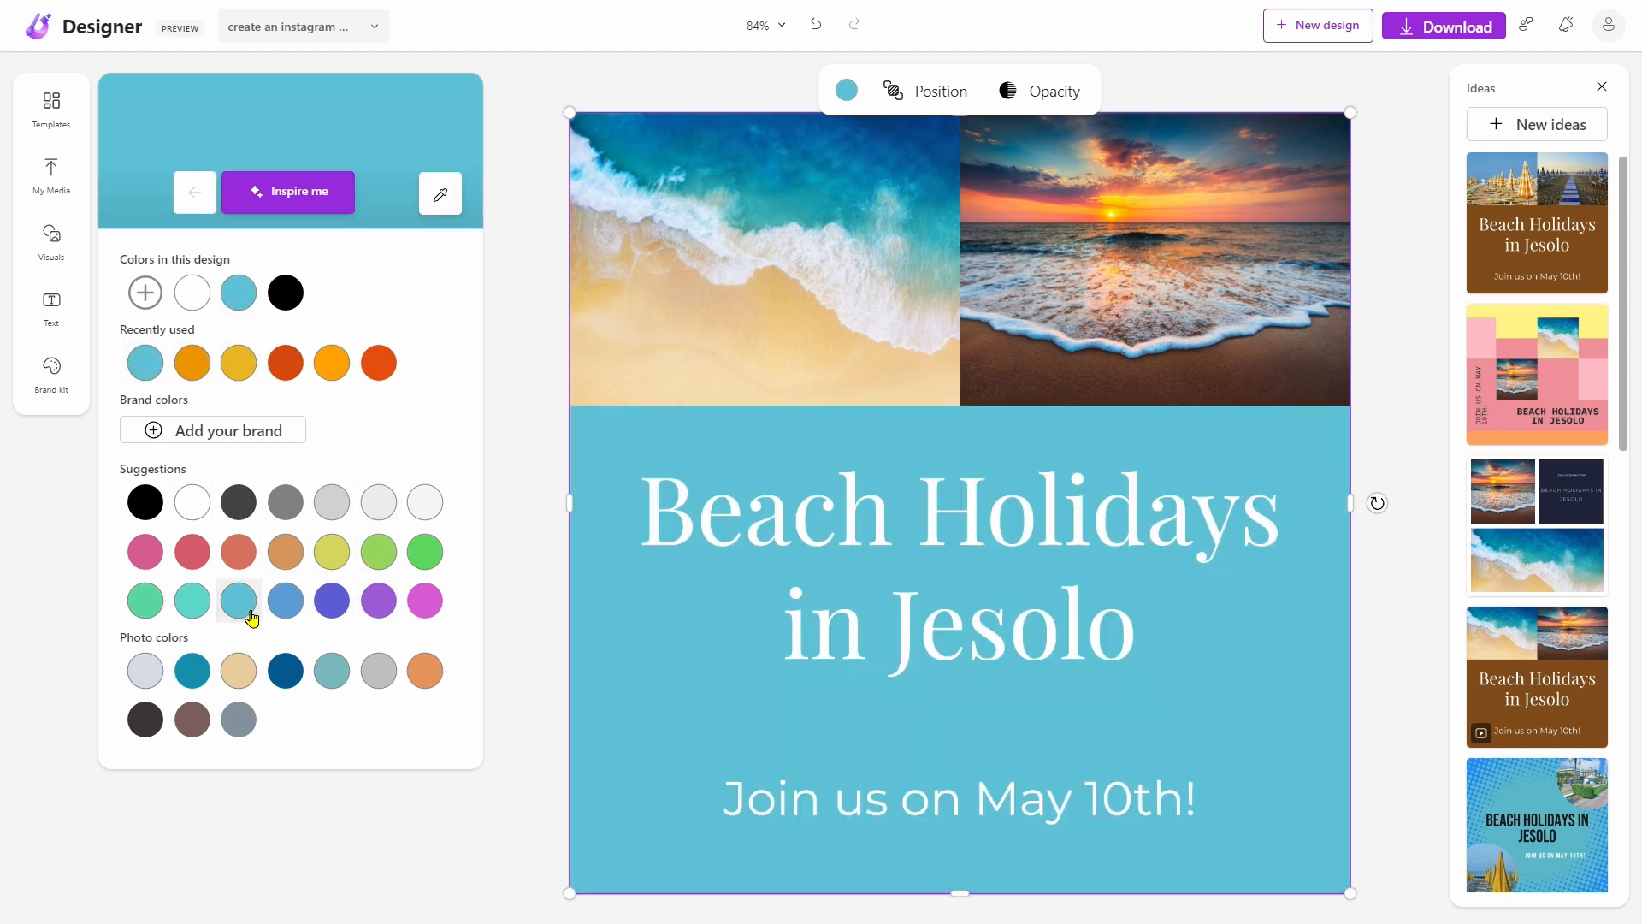
{"action": "left_click", "coordinate": [294, 608]}
{"action": "left_click", "coordinate": [289, 675]}
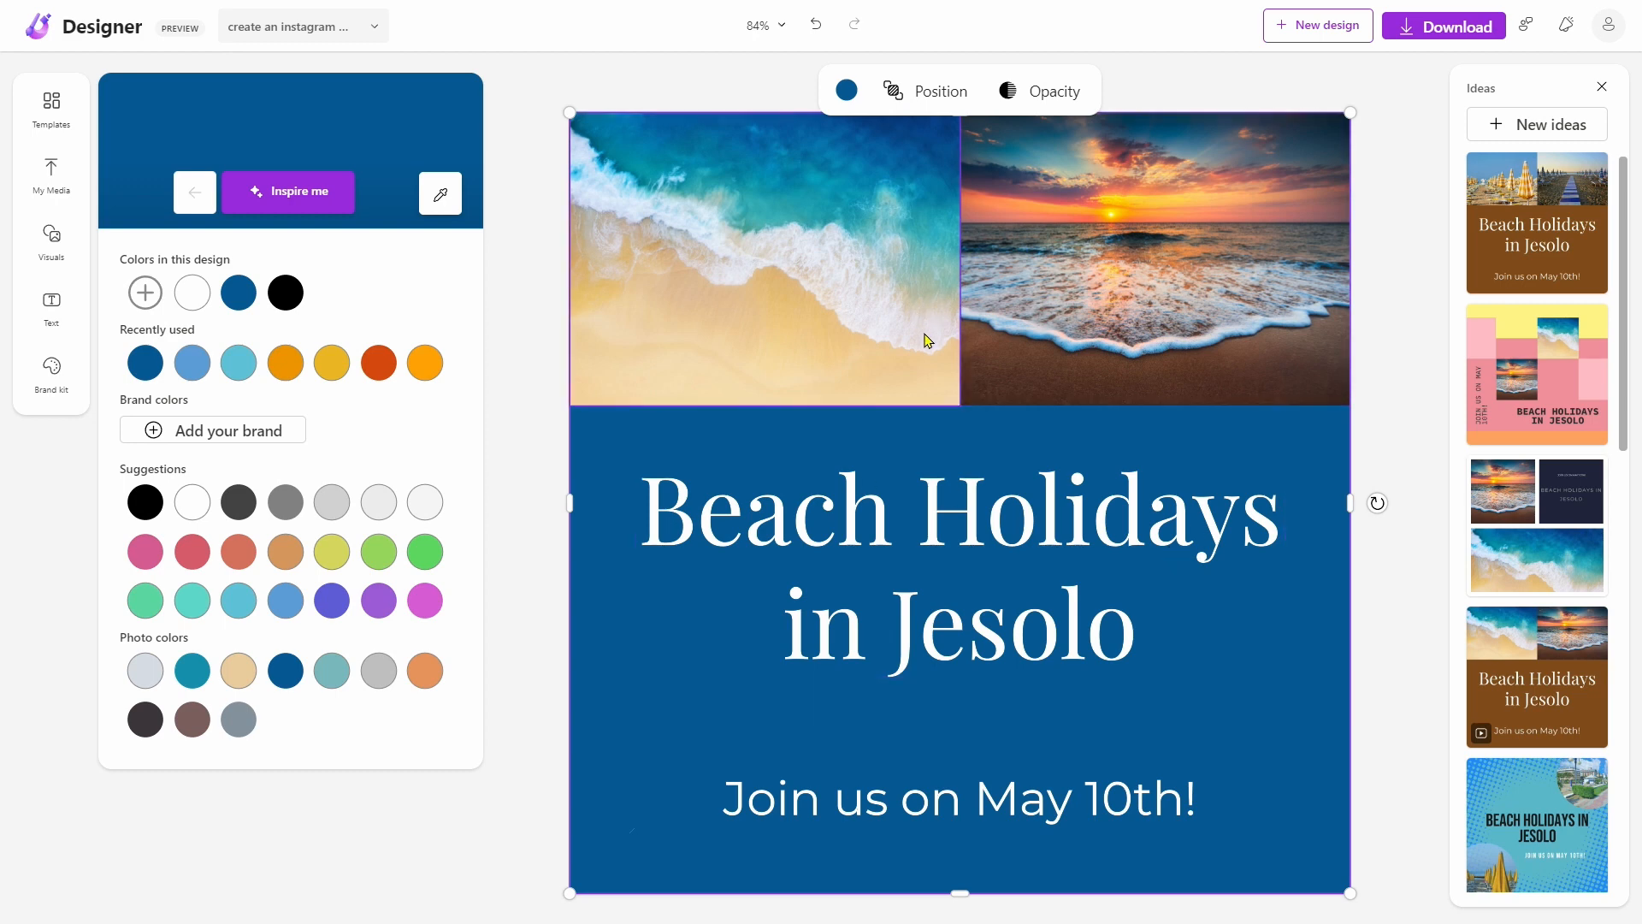
{"action": "left_click", "coordinate": [1382, 409]}
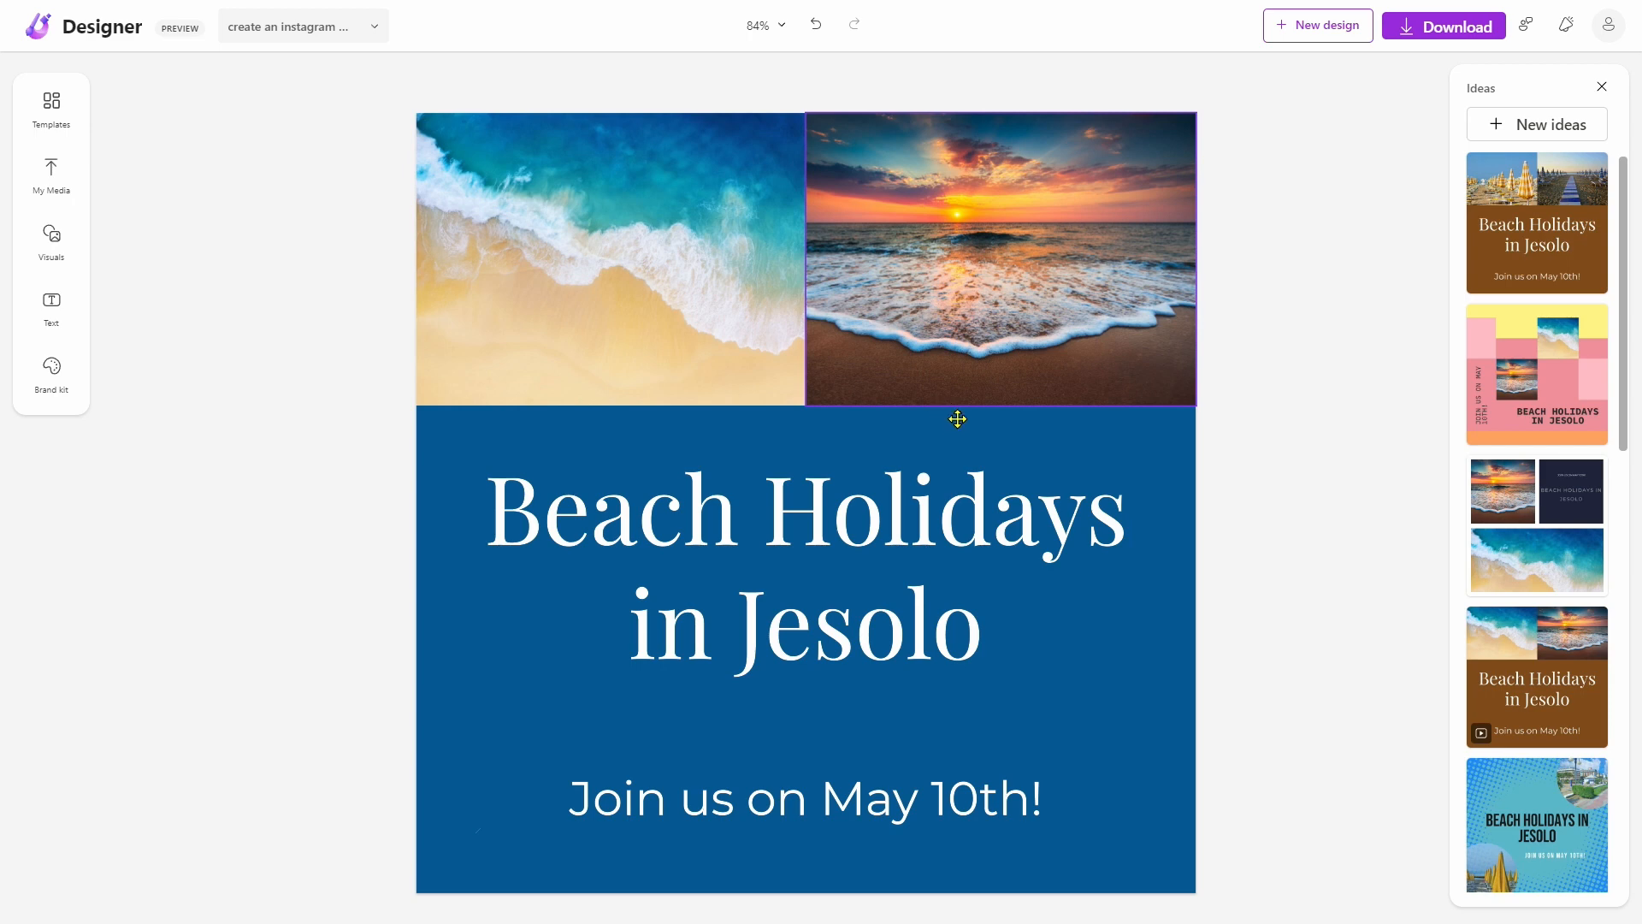
Set the "Beach Holidays in Jesolo" heading's font to Tempus Sans ITC and its color to the recently used orange
{"action": "left_click", "coordinate": [938, 656]}
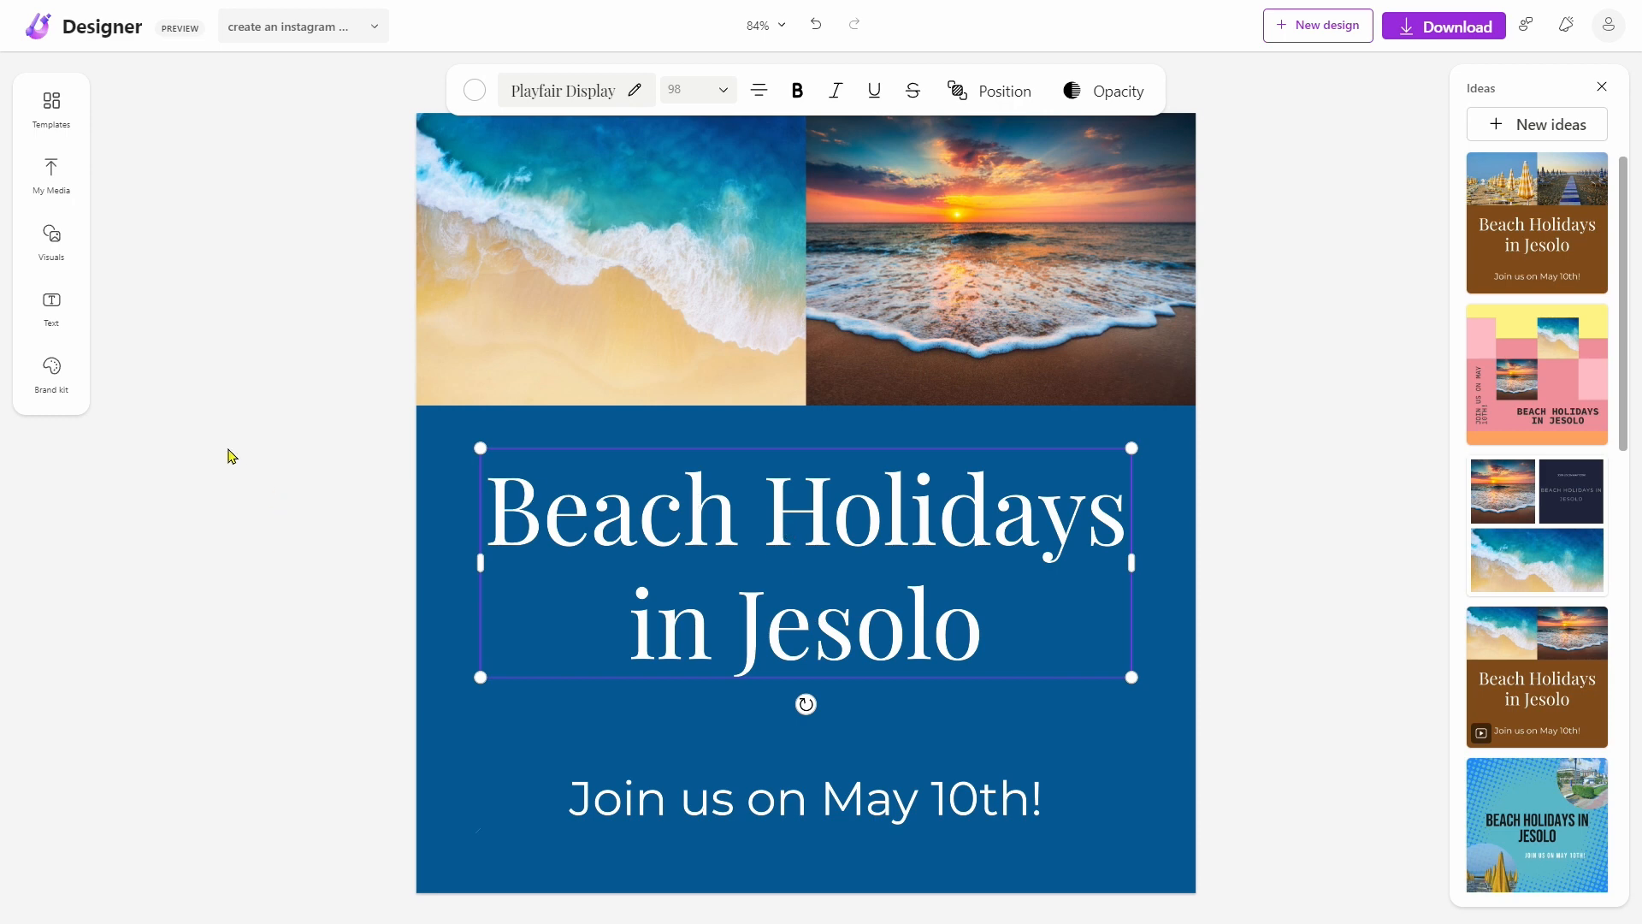
{"action": "left_click", "coordinate": [51, 306]}
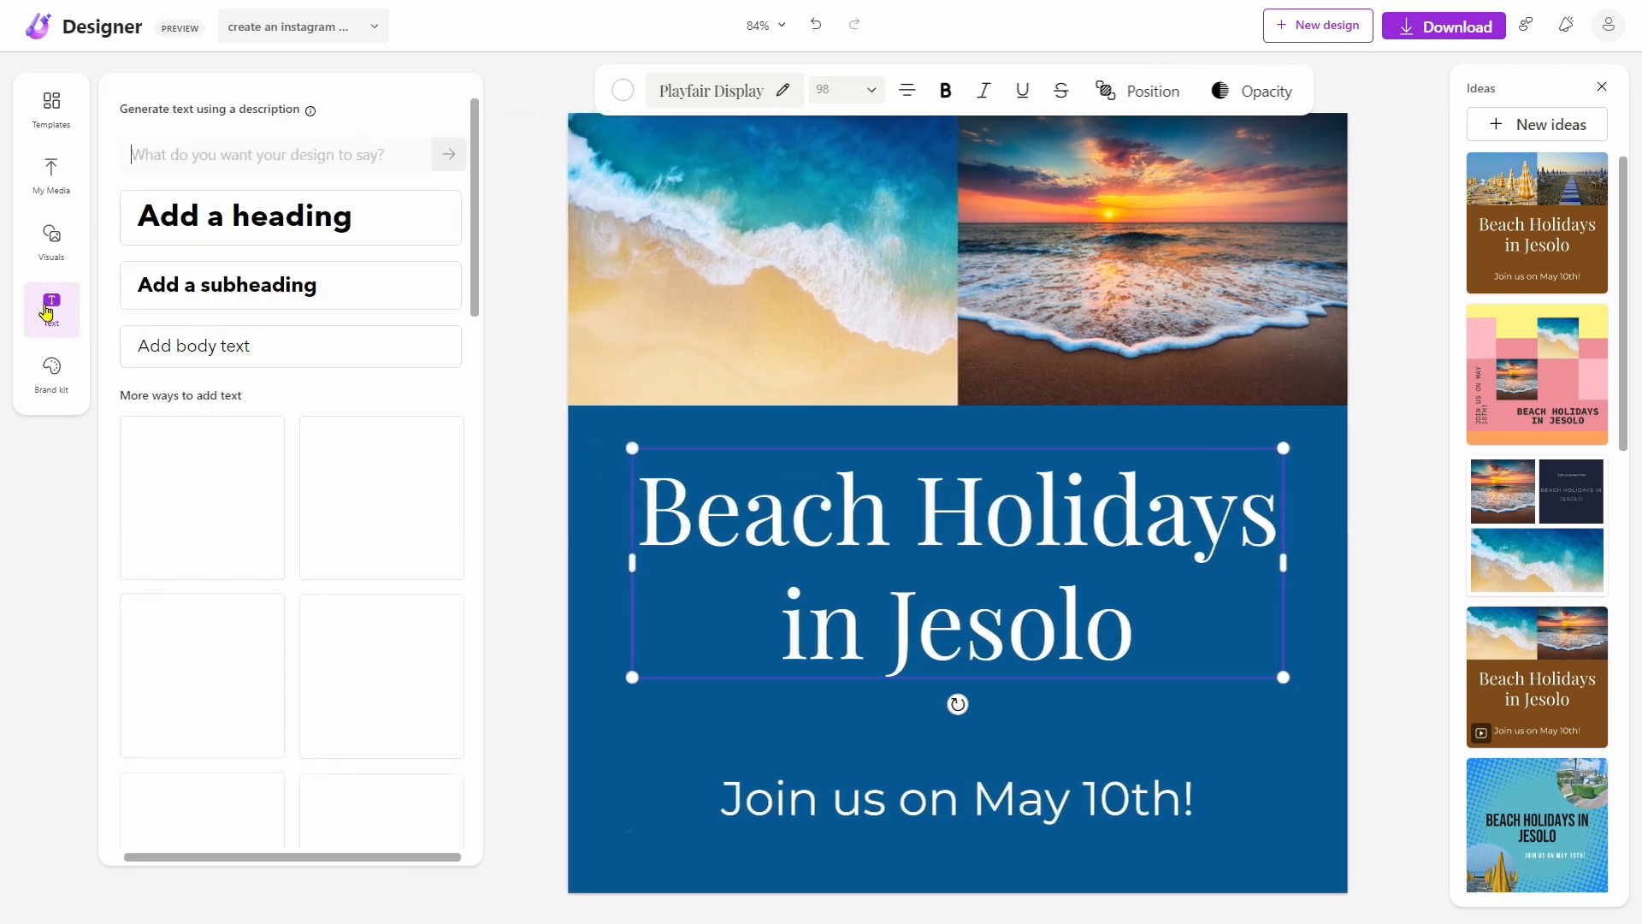
{"action": "scroll", "coordinate": [264, 377], "scroll_direction": "down", "scroll_amount": 1}
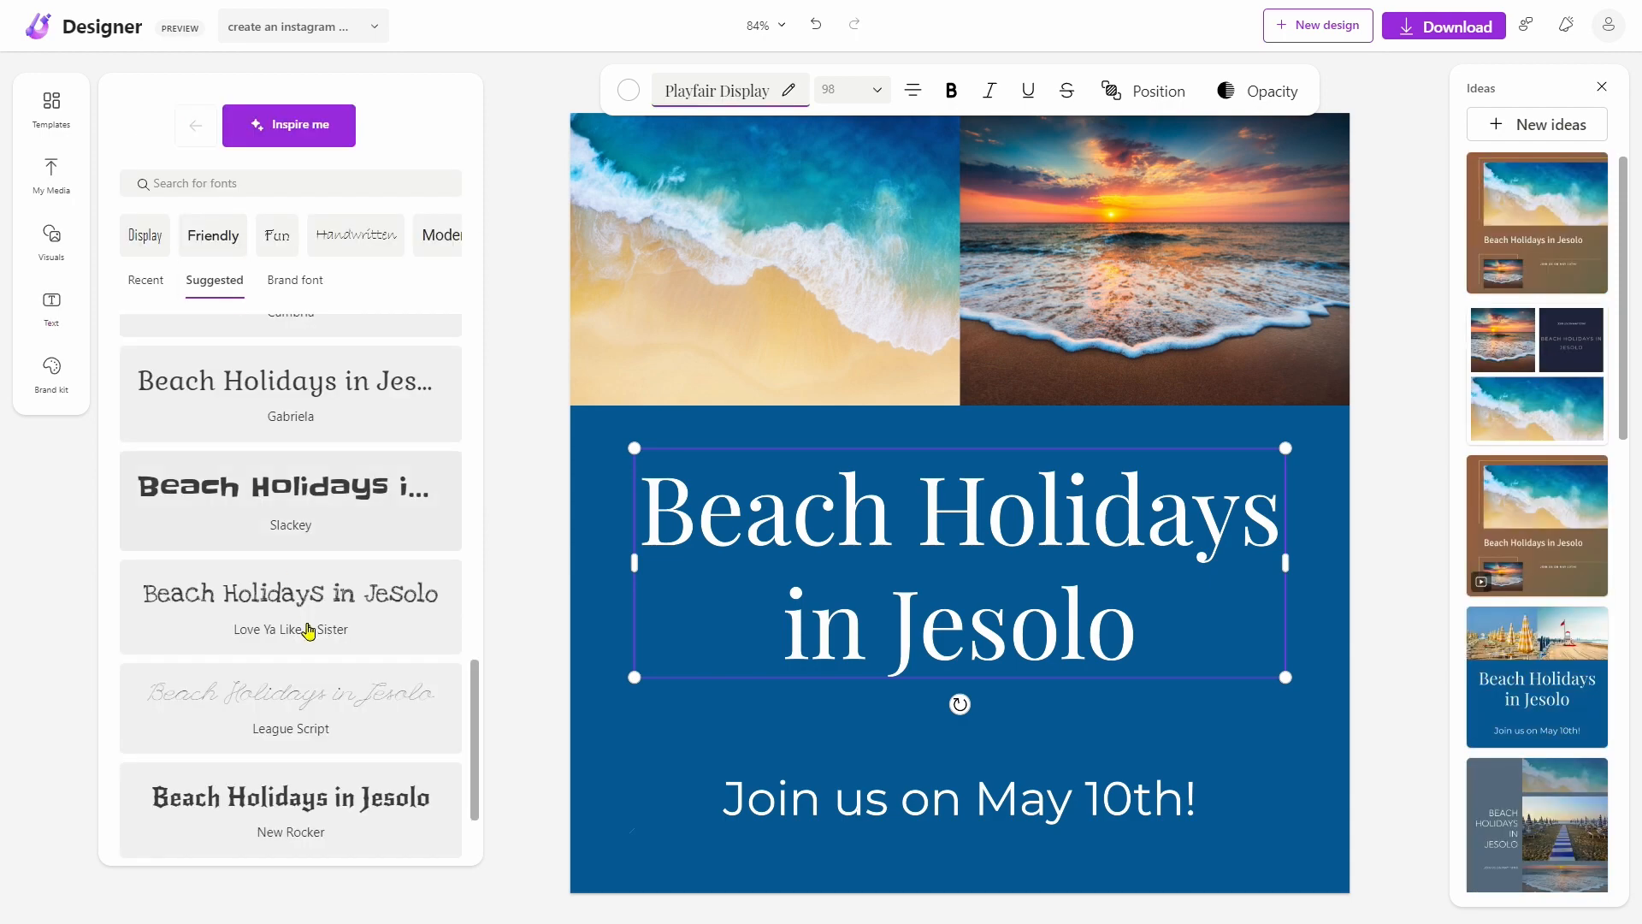
{"action": "scroll", "coordinate": [310, 634], "scroll_direction": "down", "scroll_amount": 2}
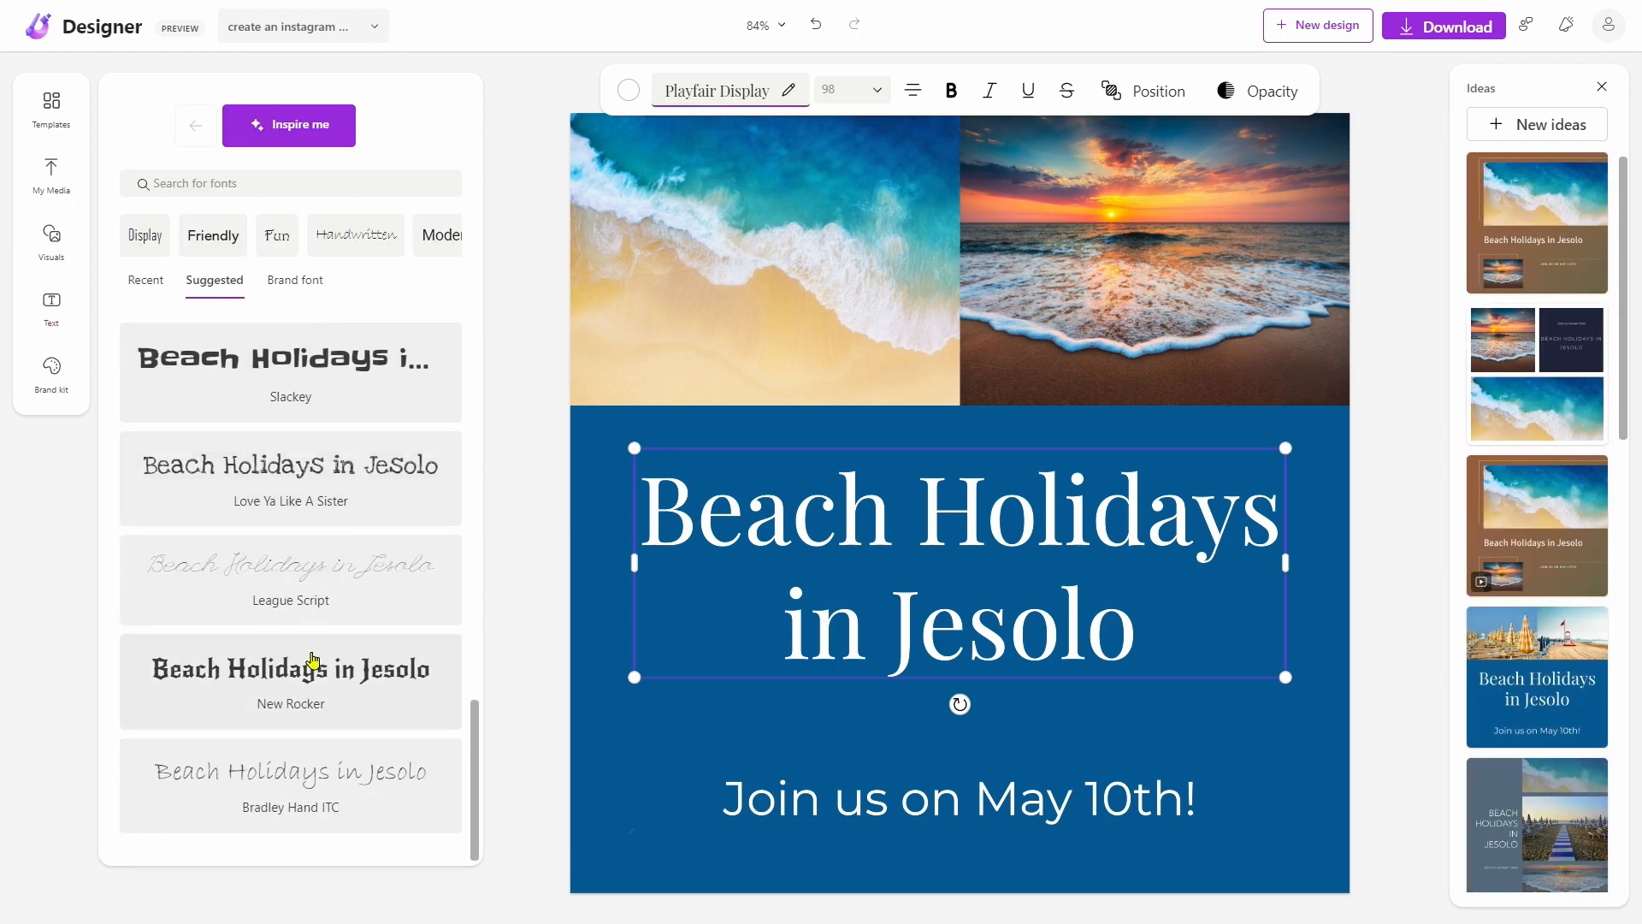
{"action": "scroll", "coordinate": [313, 659], "scroll_direction": "up", "scroll_amount": 5}
{"action": "left_click", "coordinate": [291, 569]}
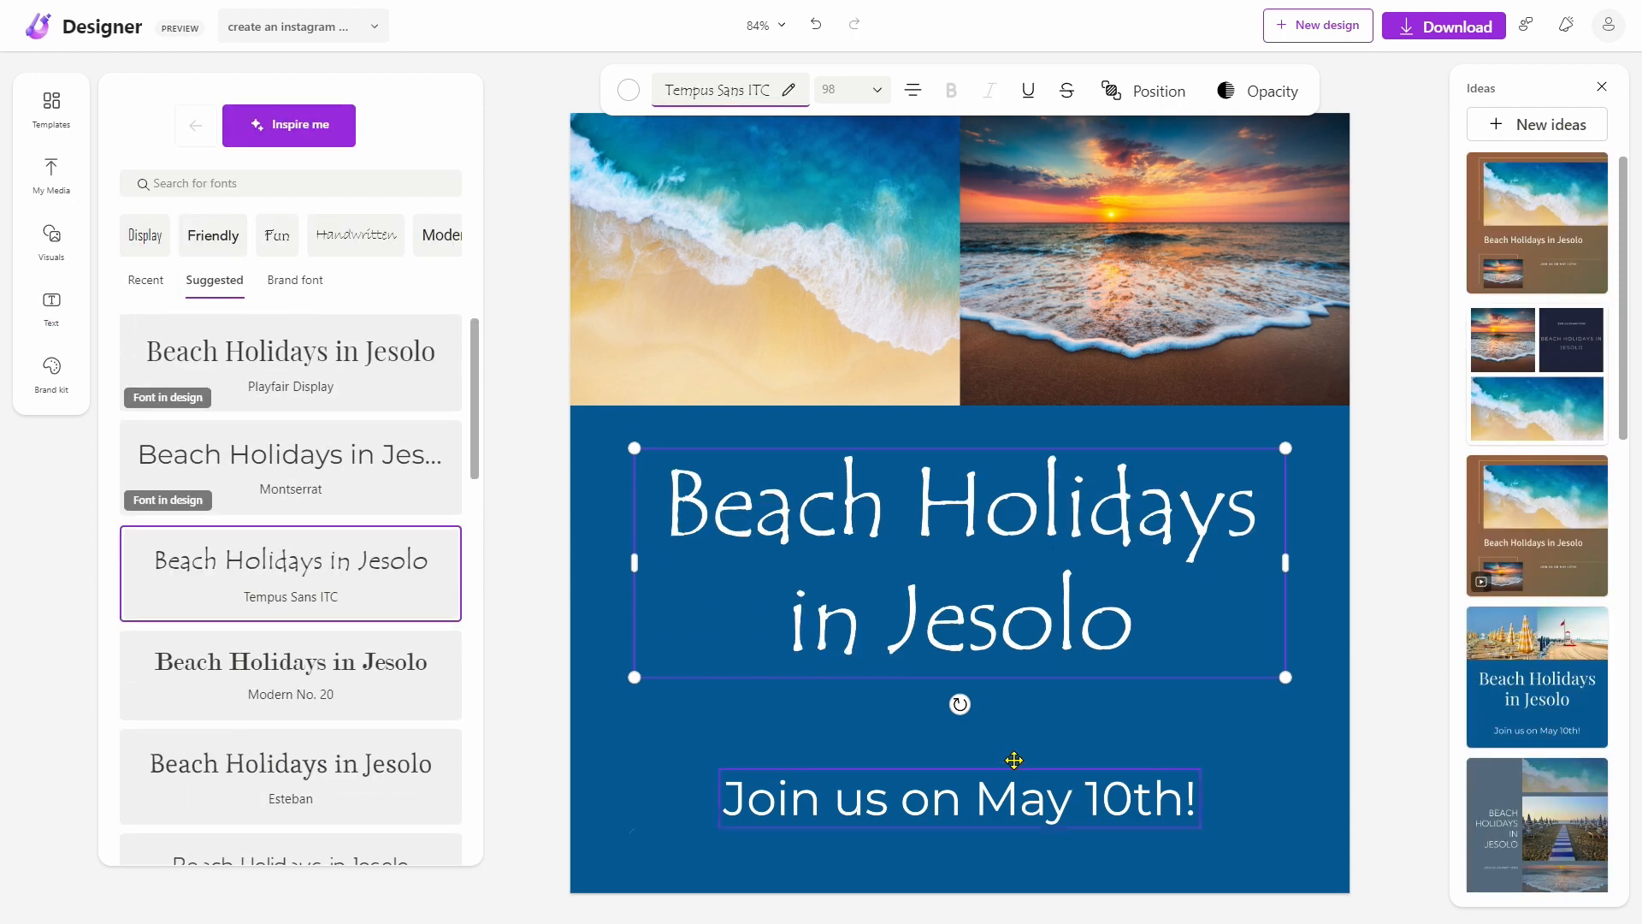
{"action": "left_click", "coordinate": [630, 90]}
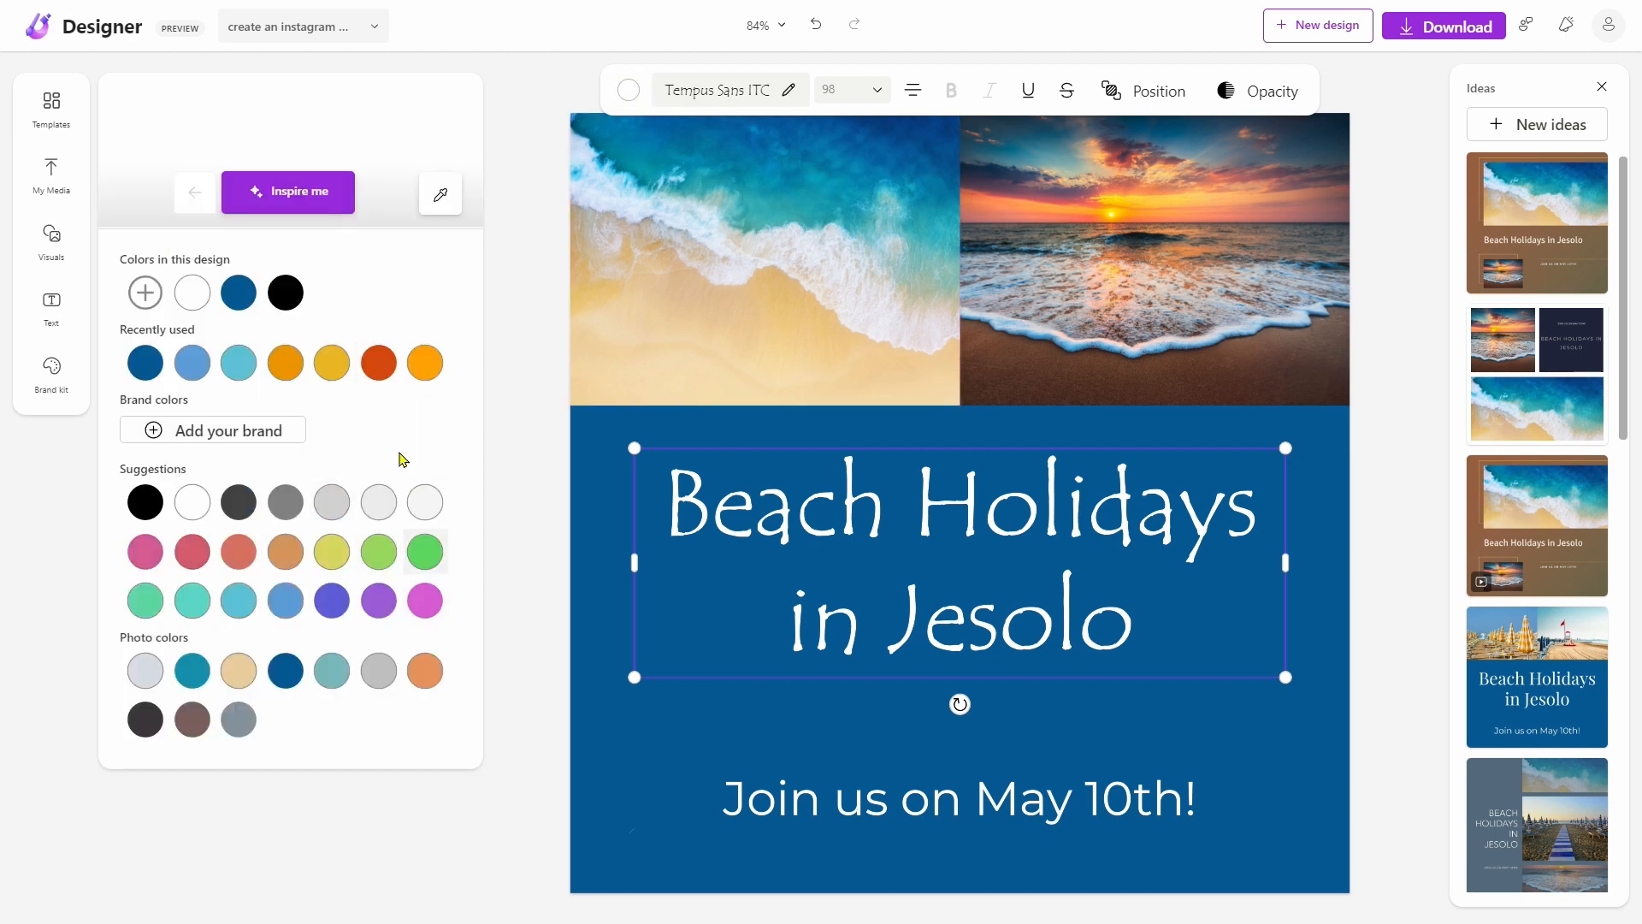
{"action": "left_click", "coordinate": [425, 363]}
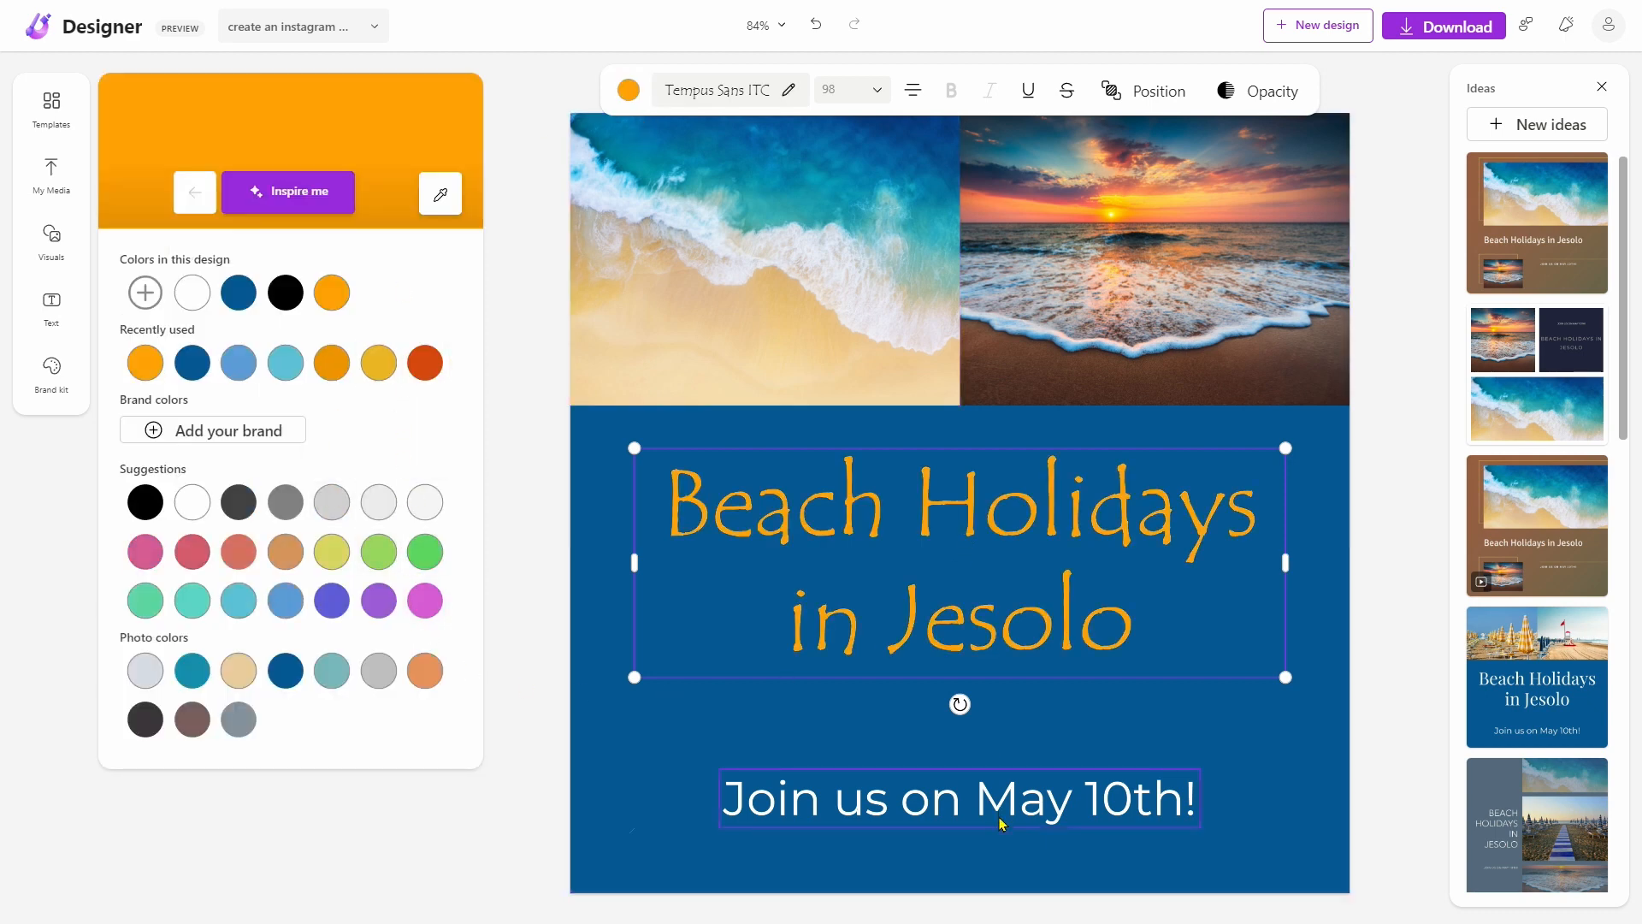
Replace the "Join us on May 10th!" text with "Vi aspettiamo il 10 Maggio"
{"action": "left_click", "coordinate": [1000, 791]}
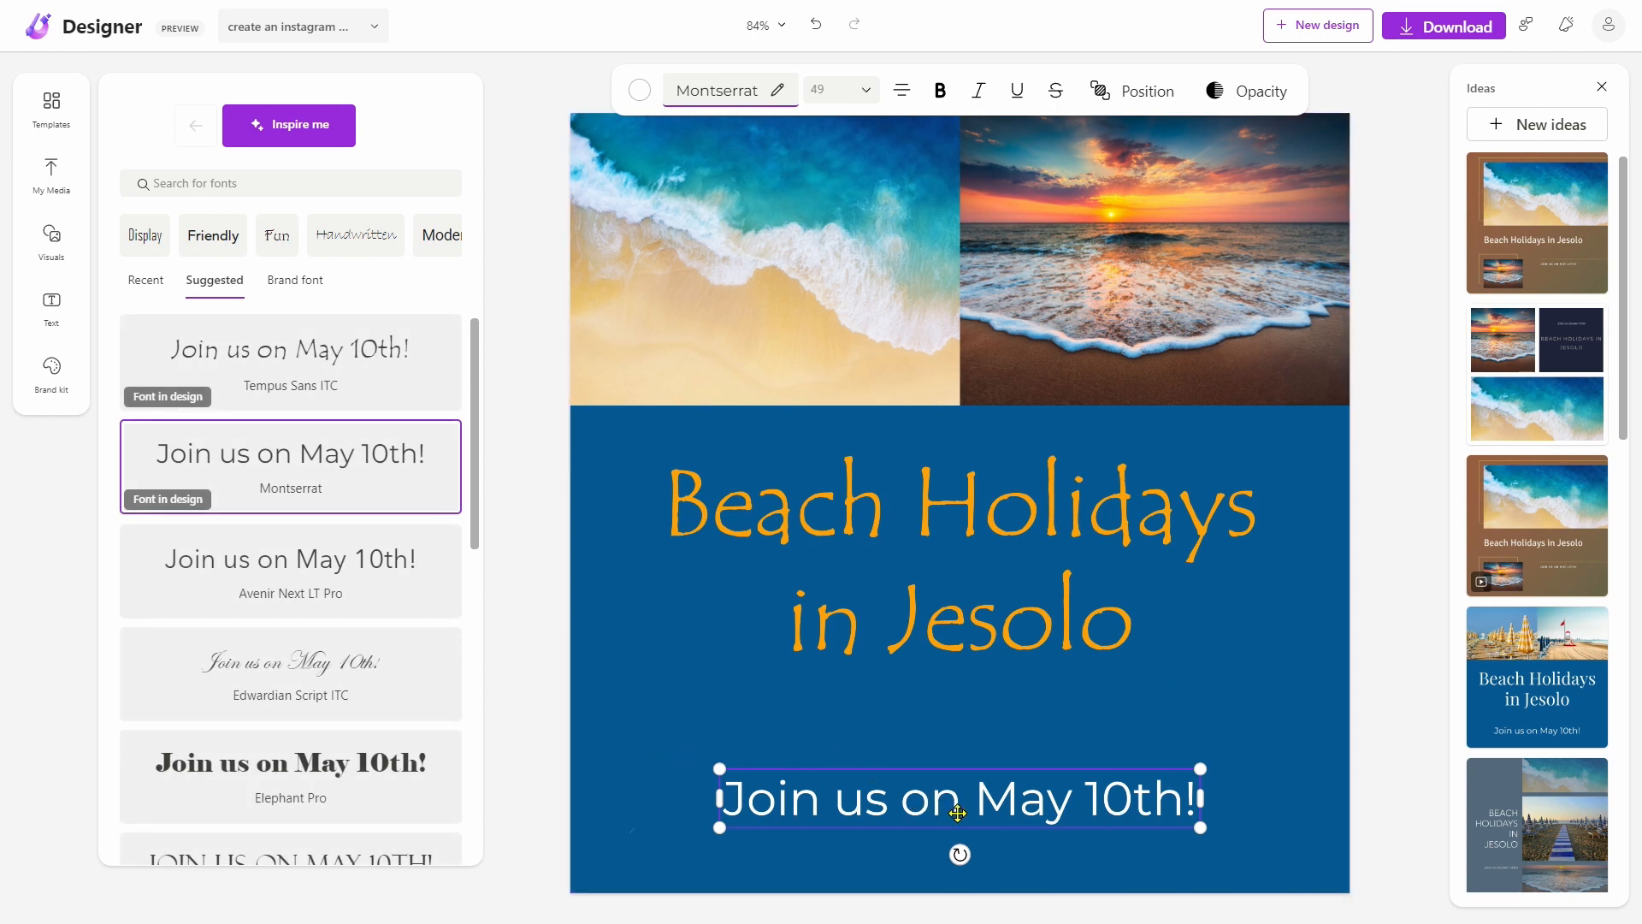
{"action": "left_click", "coordinate": [913, 505]}
{"action": "left_click", "coordinate": [1072, 791]}
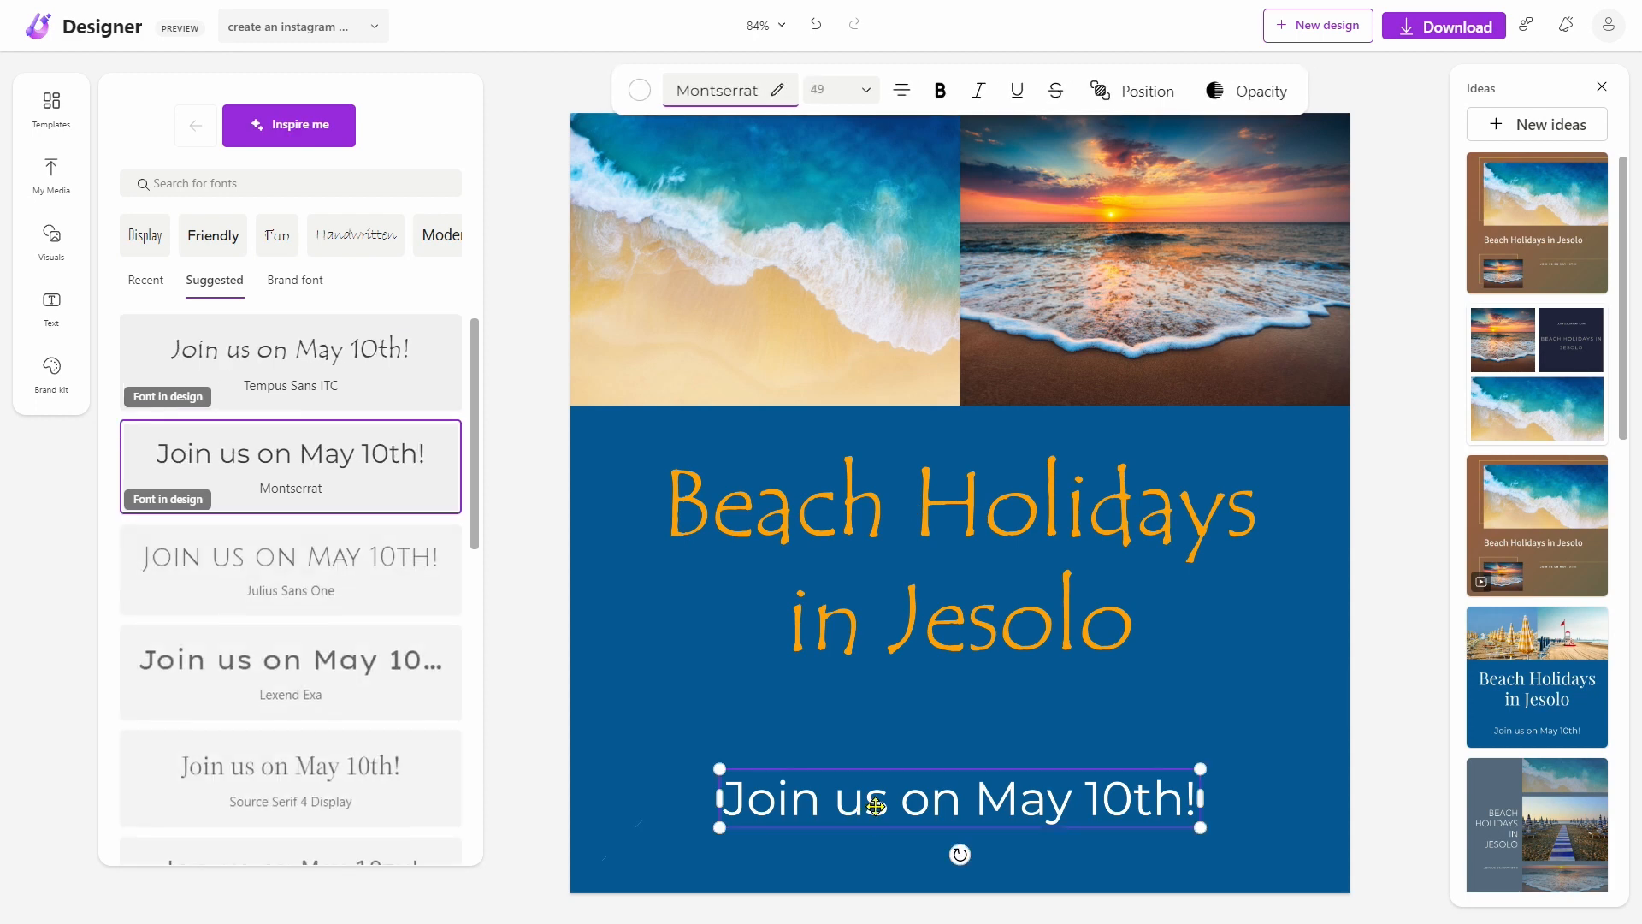
{"action": "double_click", "coordinate": [1072, 791]}
{"action": "left_click_drag", "start_coordinate": [1200, 791], "coordinate": [718, 799]}
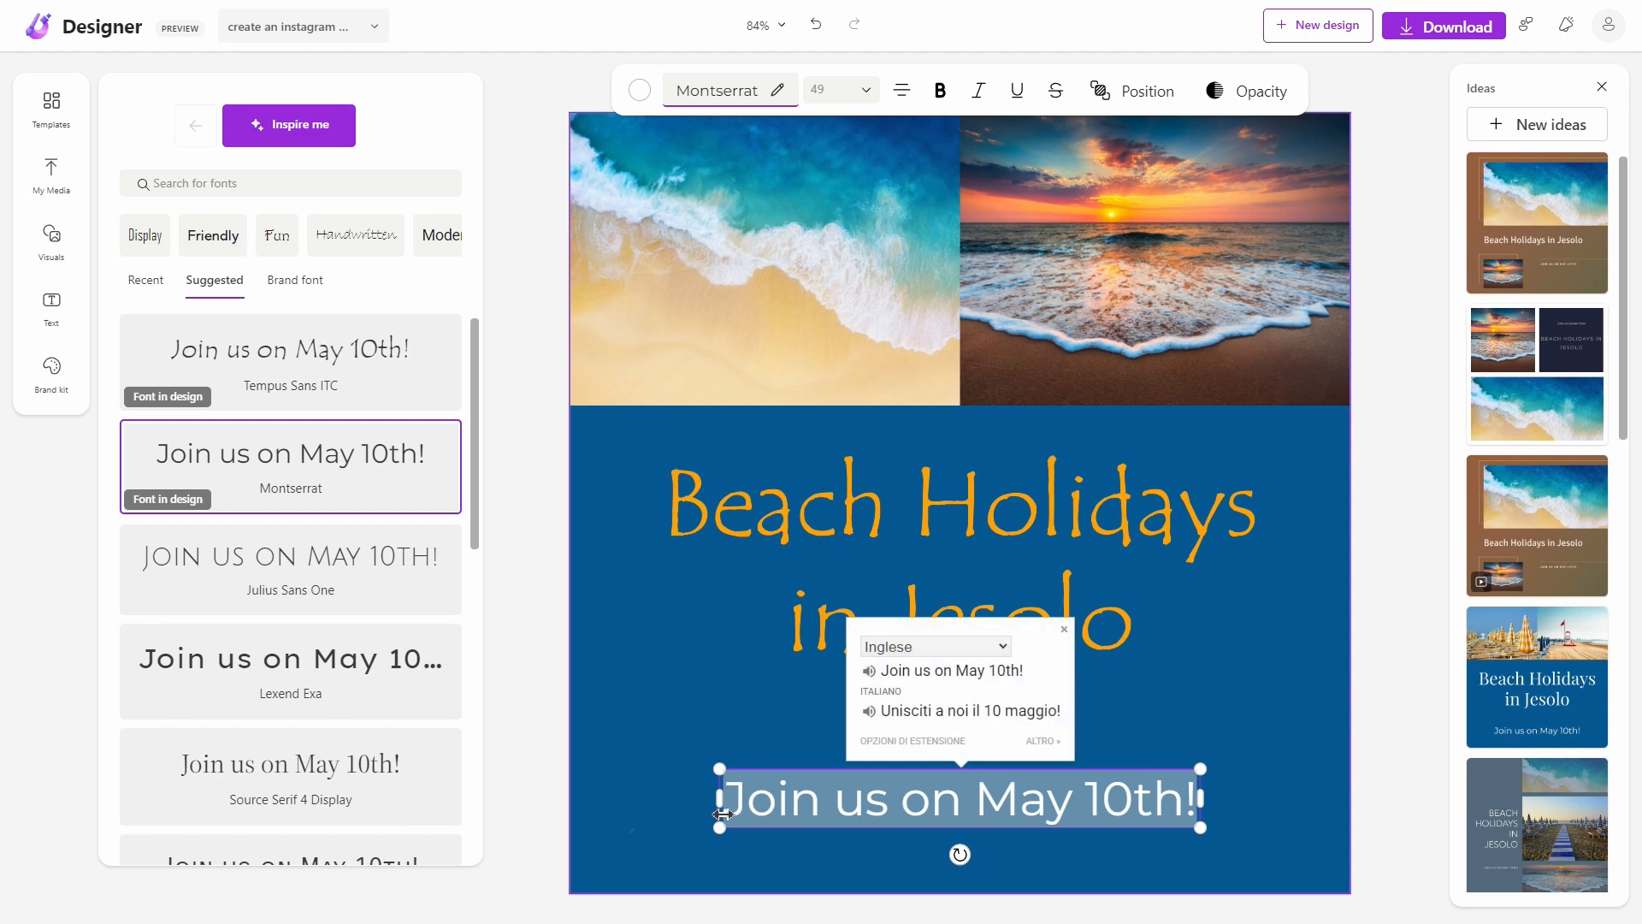
{"action": "type", "text": "Vi aspettiamo il 10 Maggio"}
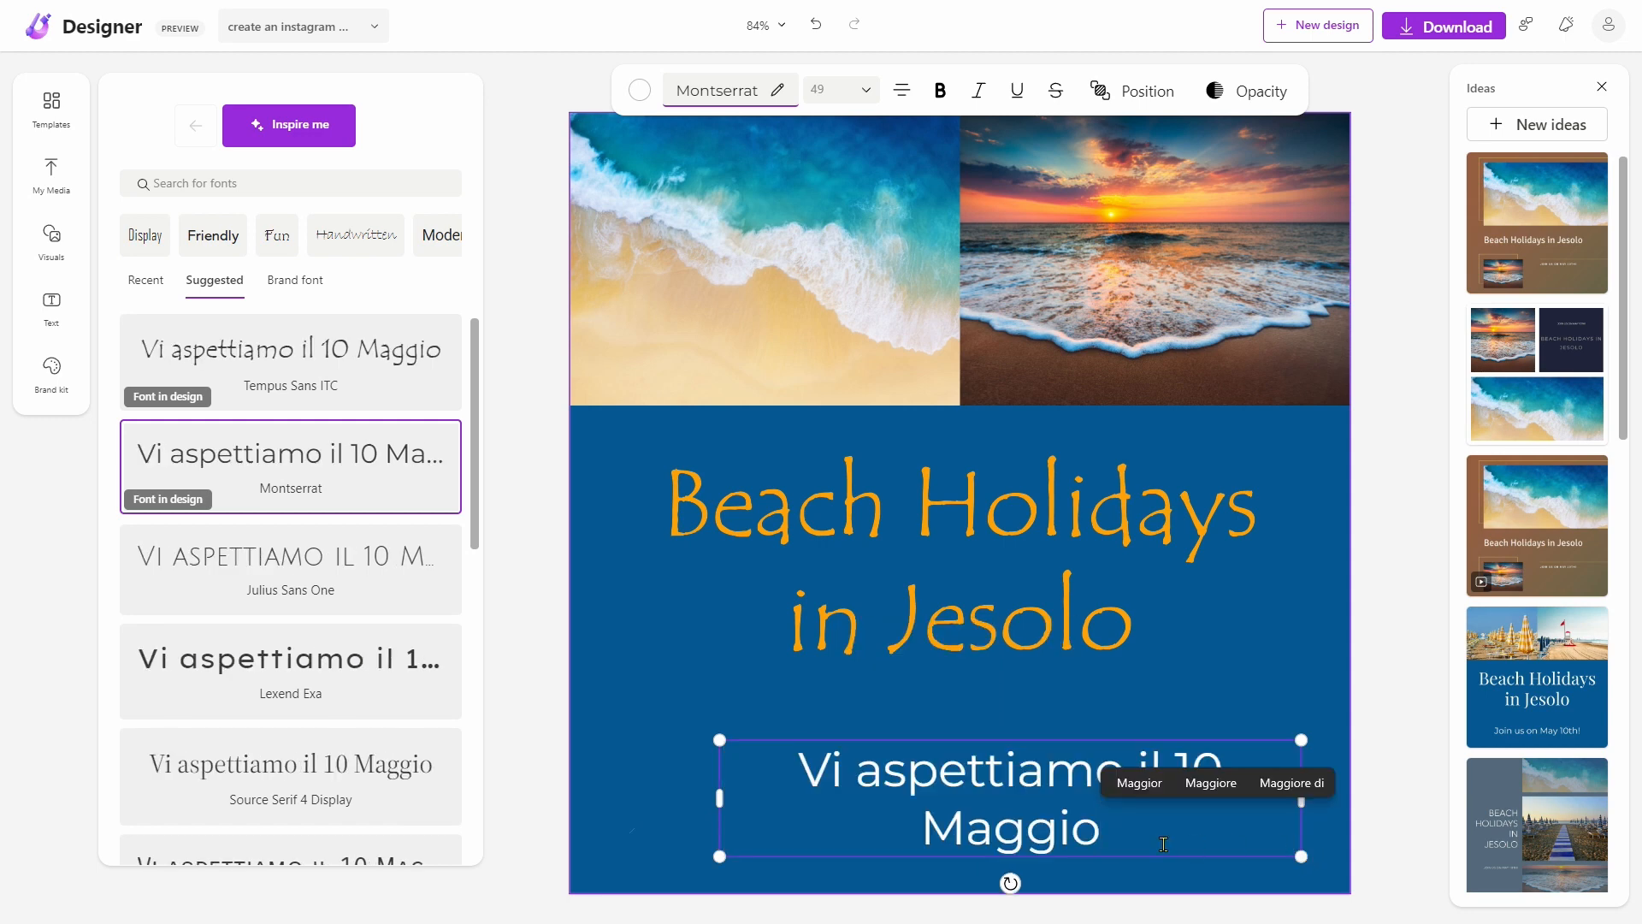
Reduce the font size of the "Vi aspettiamo il 10 Maggio" text to 34
{"action": "key", "text": "ctrl+a"}
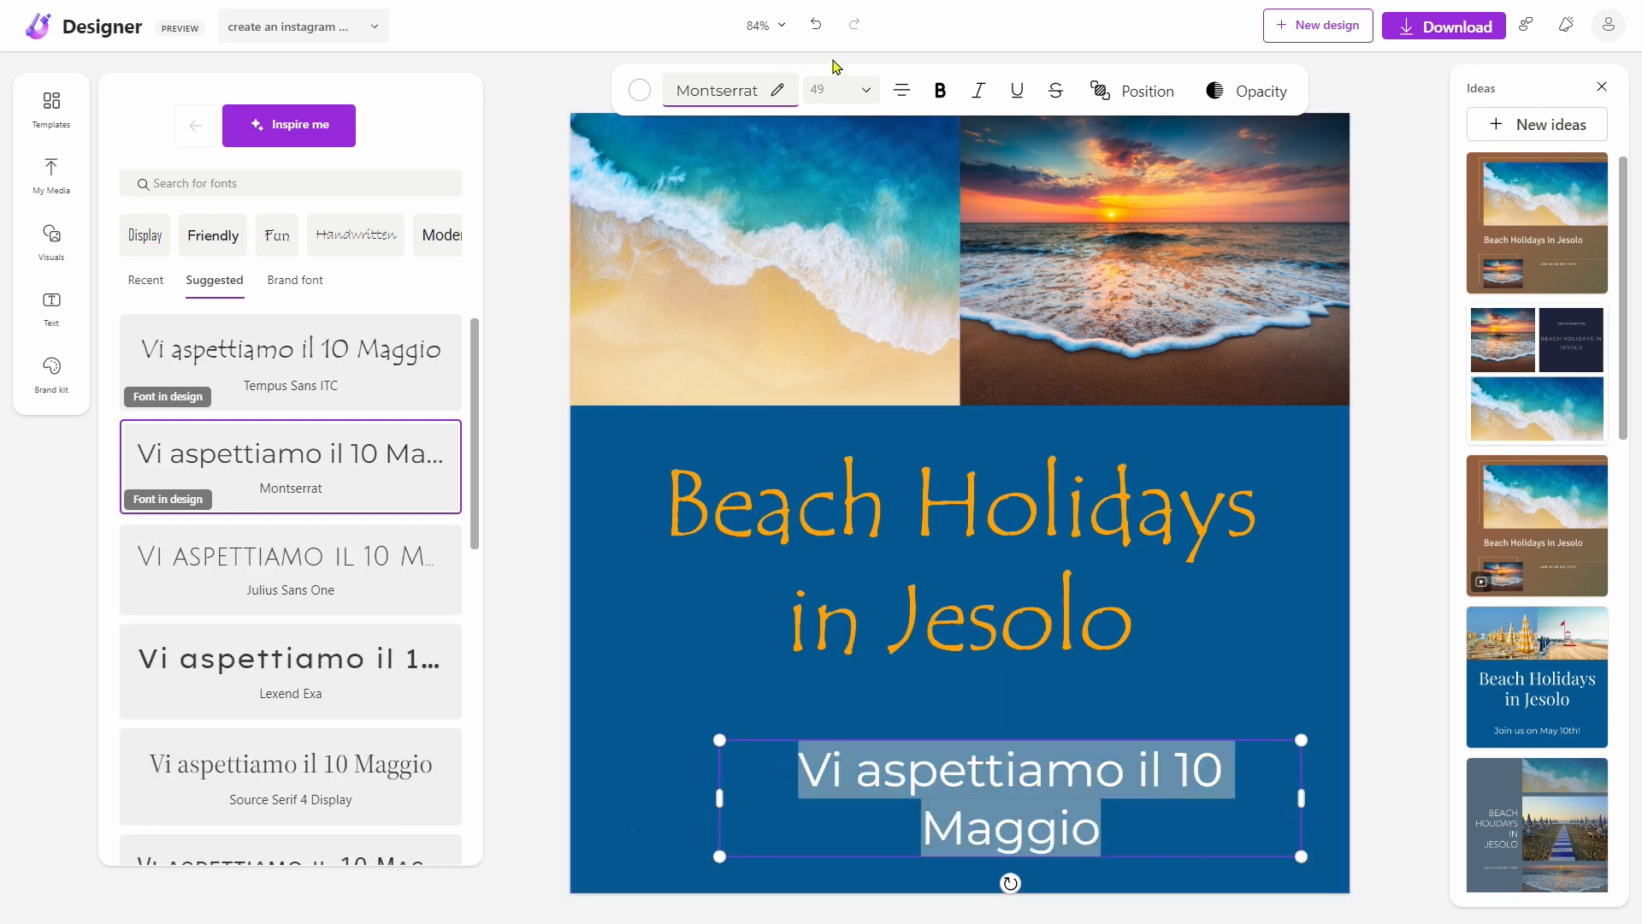
{"action": "left_click", "coordinate": [865, 90]}
{"action": "left_click_drag", "start_coordinate": [768, 141], "coordinate": [756, 141]}
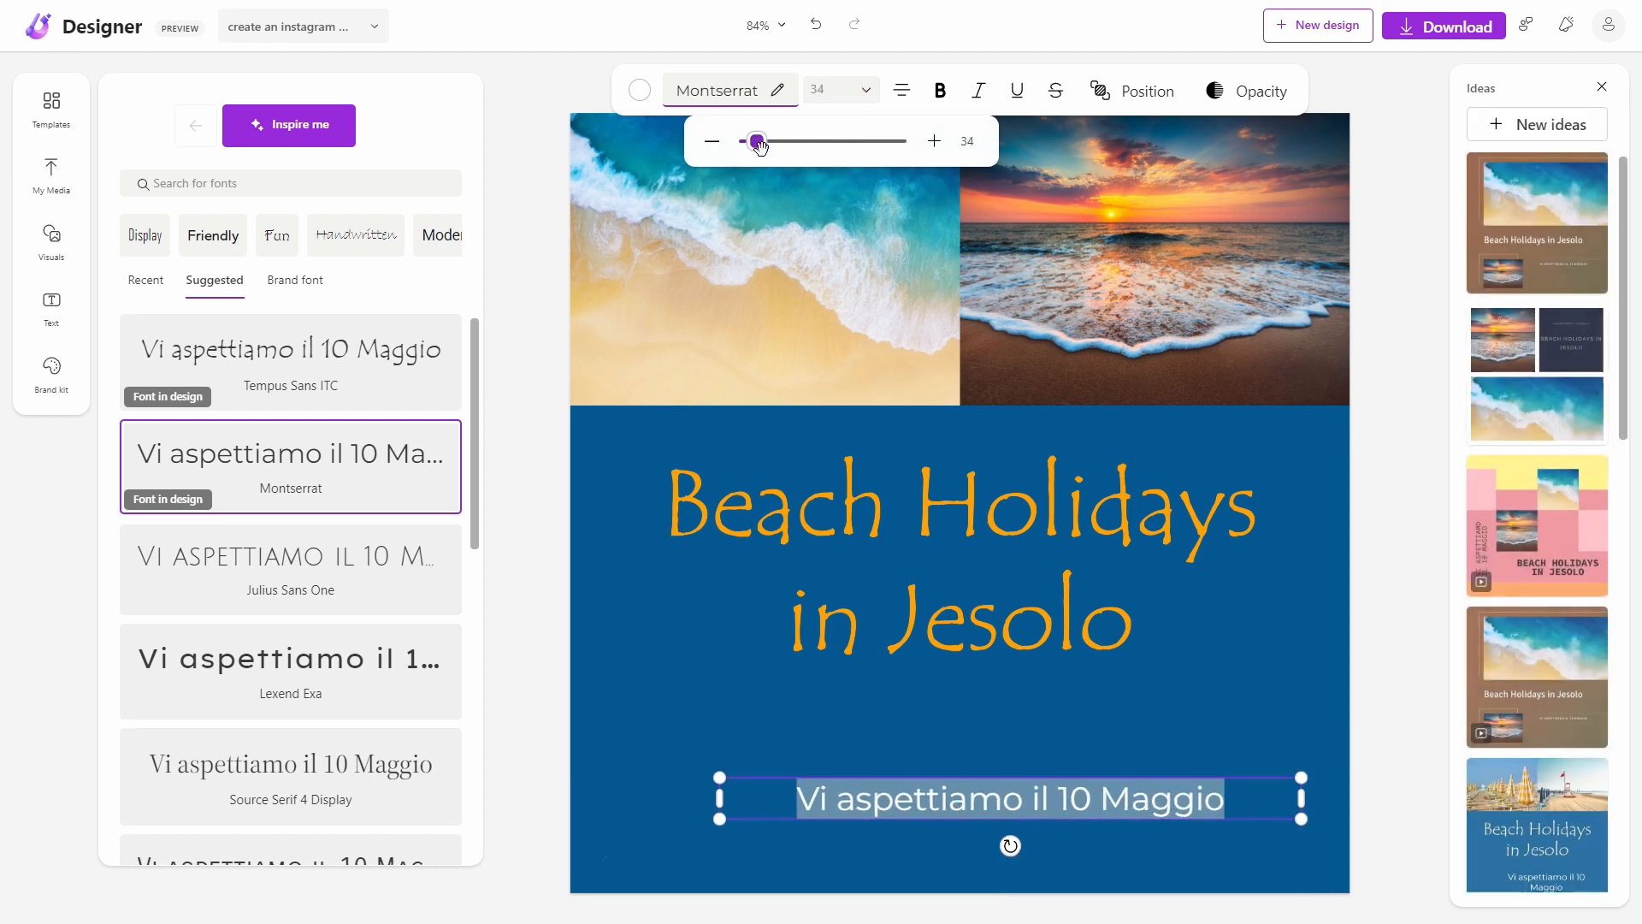
{"action": "left_click", "coordinate": [1378, 381]}
{"action": "left_click", "coordinate": [1082, 800]}
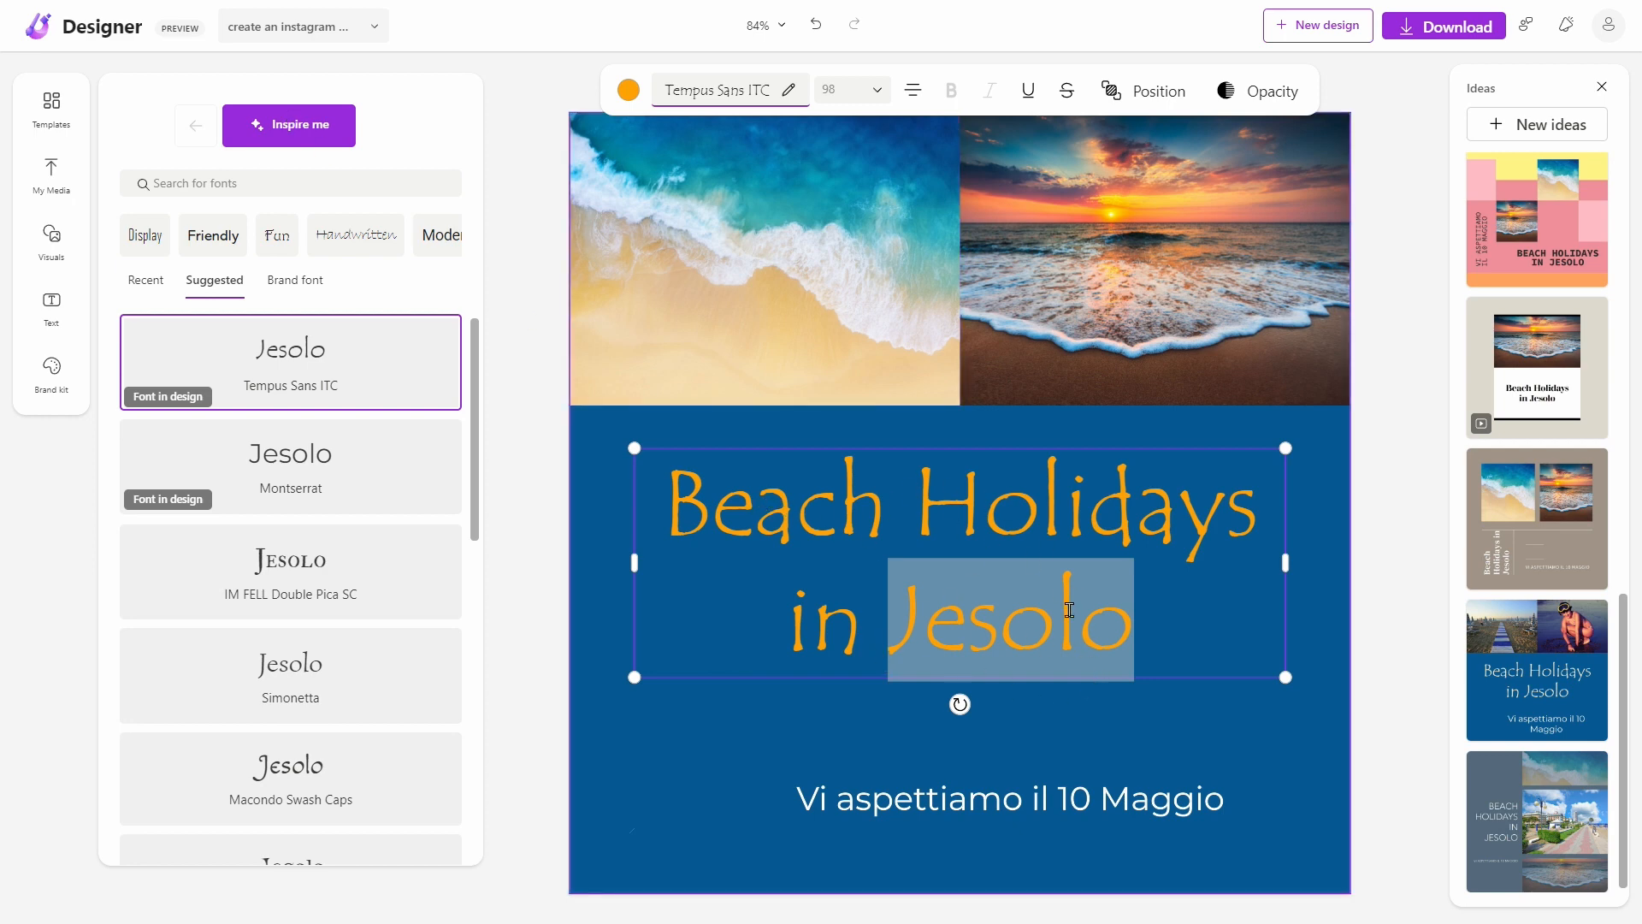
Examine the effects, filters and adjustment settings available for the sand-and-sea photo
{"action": "left_click", "coordinate": [808, 334]}
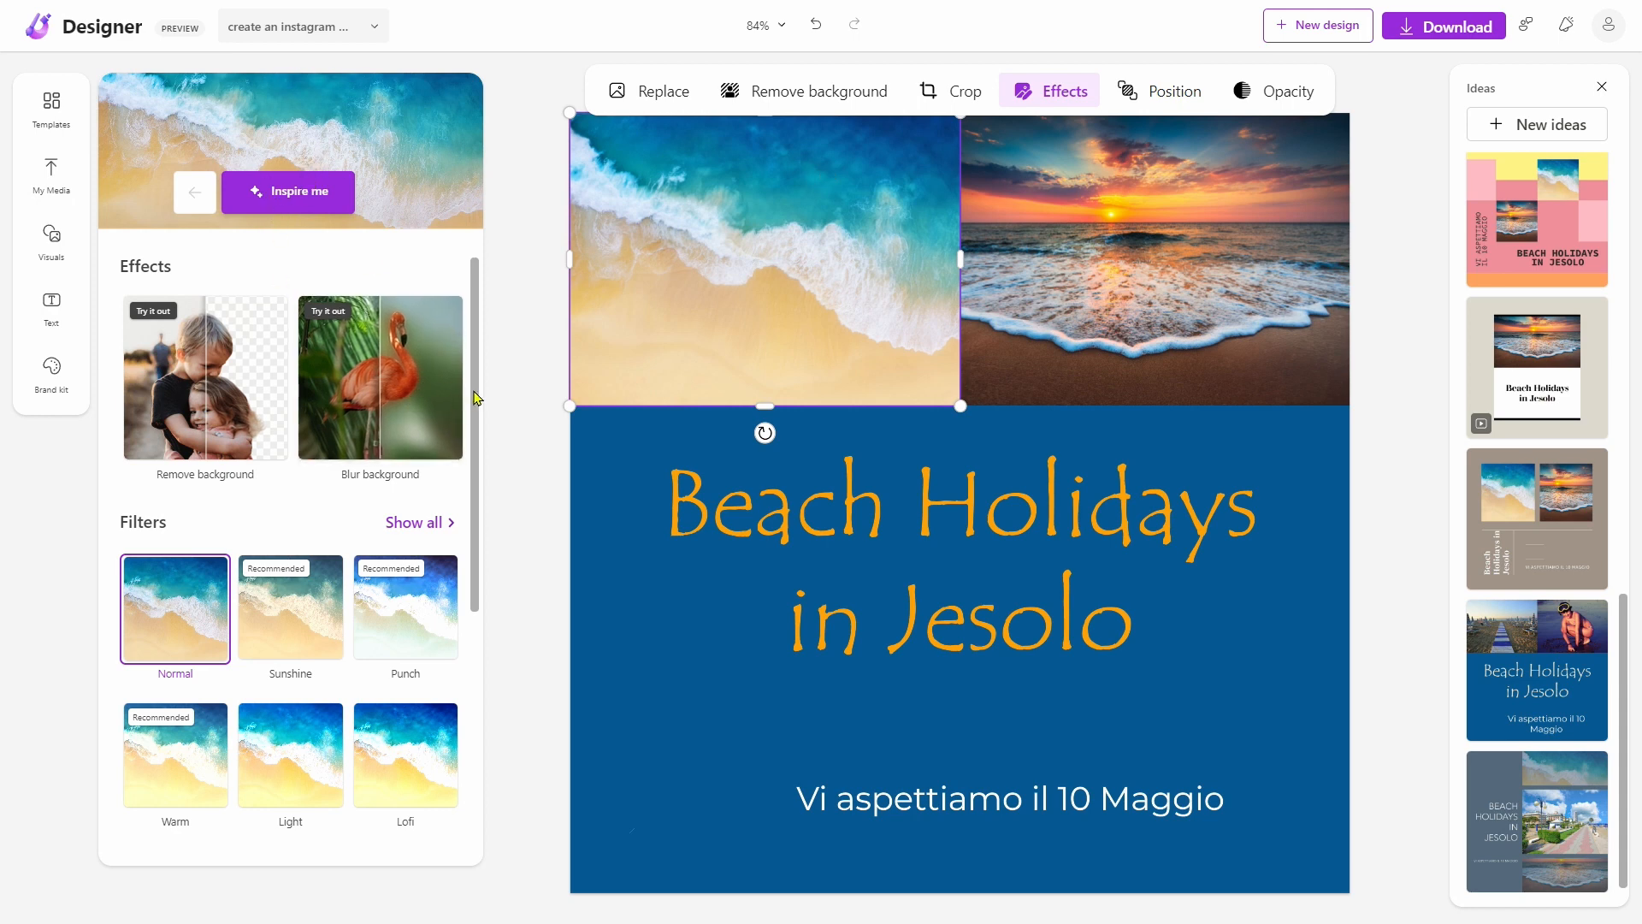
{"action": "scroll", "coordinate": [472, 419], "scroll_direction": "down", "scroll_amount": 5}
{"action": "scroll", "coordinate": [445, 547], "scroll_direction": "up", "scroll_amount": 1}
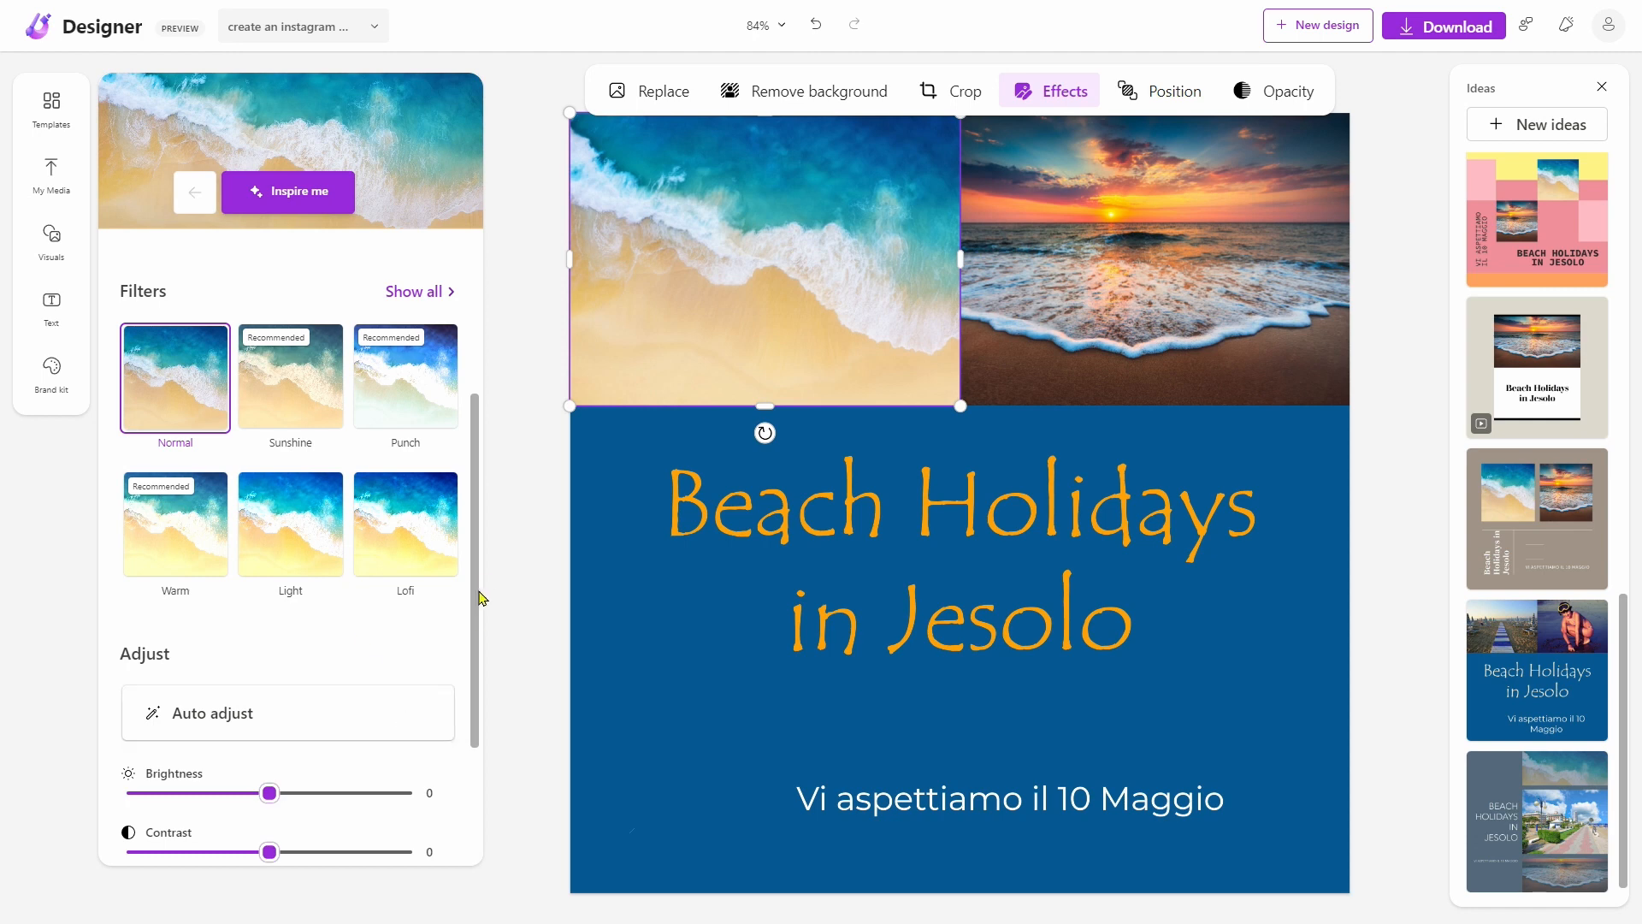
{"action": "scroll", "coordinate": [472, 641], "scroll_direction": "down", "scroll_amount": 2}
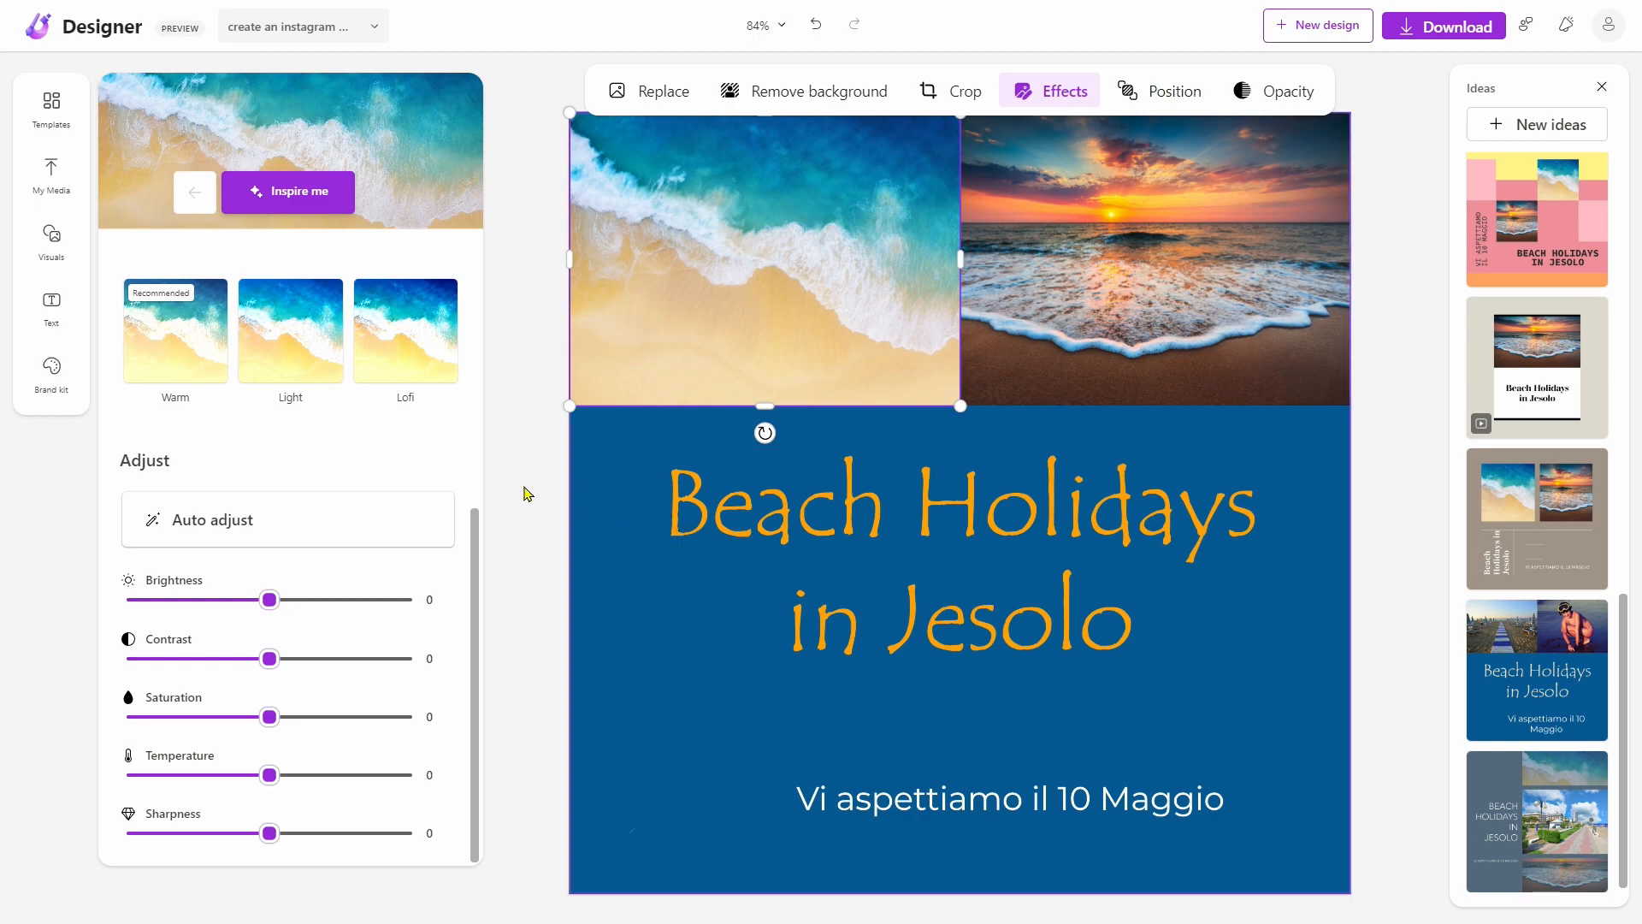
Browse the visuals library's photos, graphics, videos and image generation examples for material suited to the design
{"action": "left_click", "coordinate": [53, 244]}
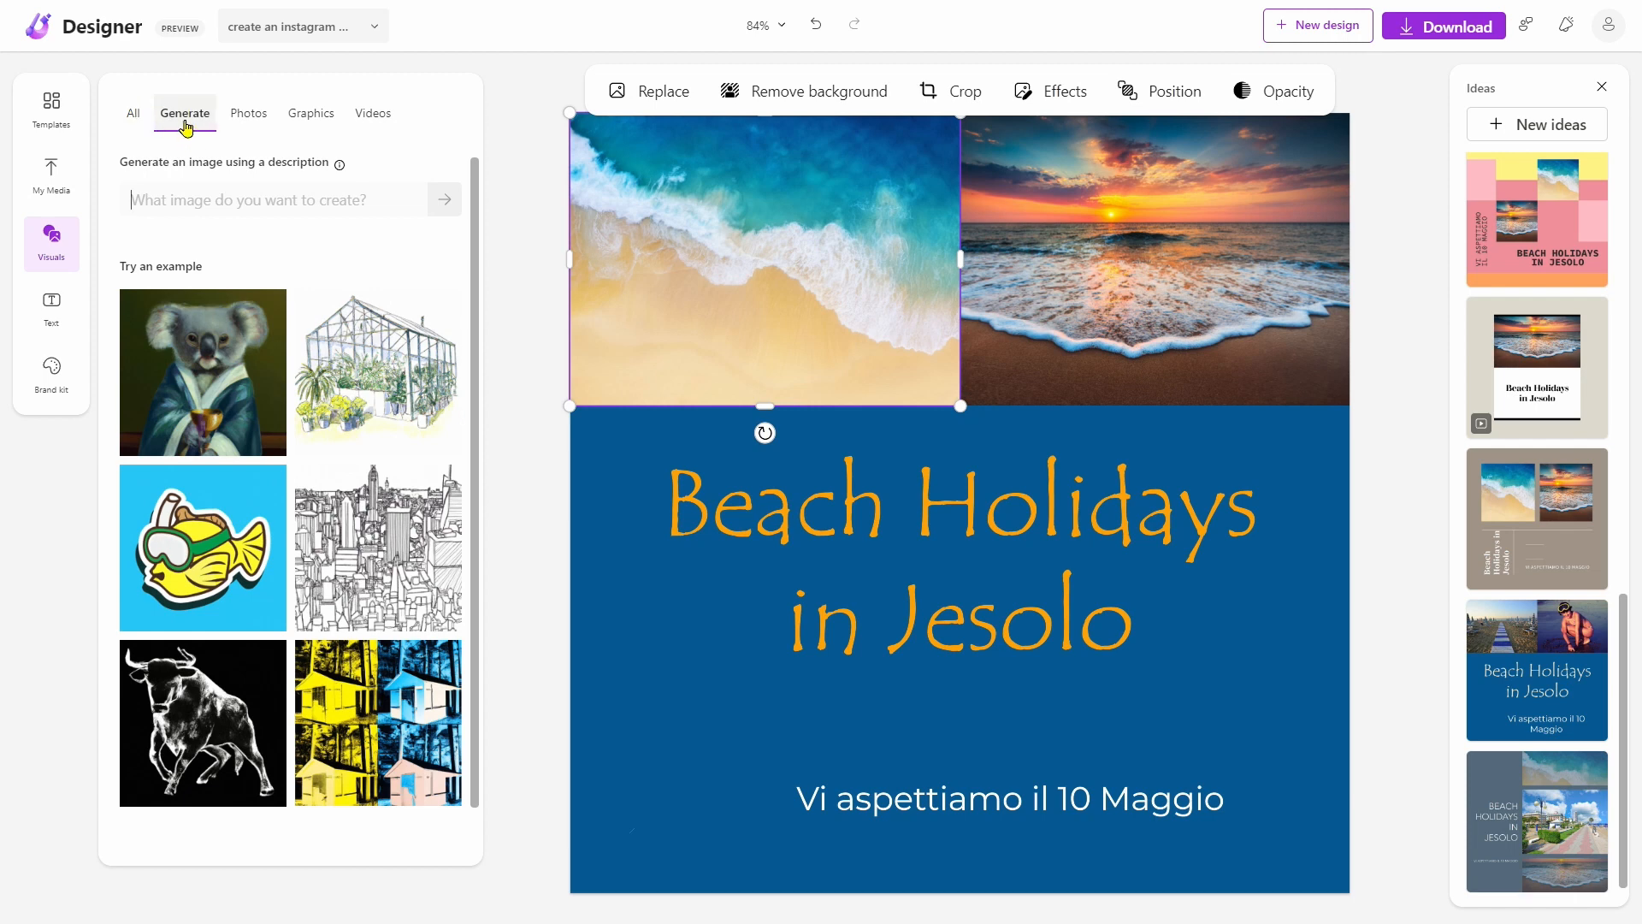
{"action": "left_click", "coordinate": [246, 121]}
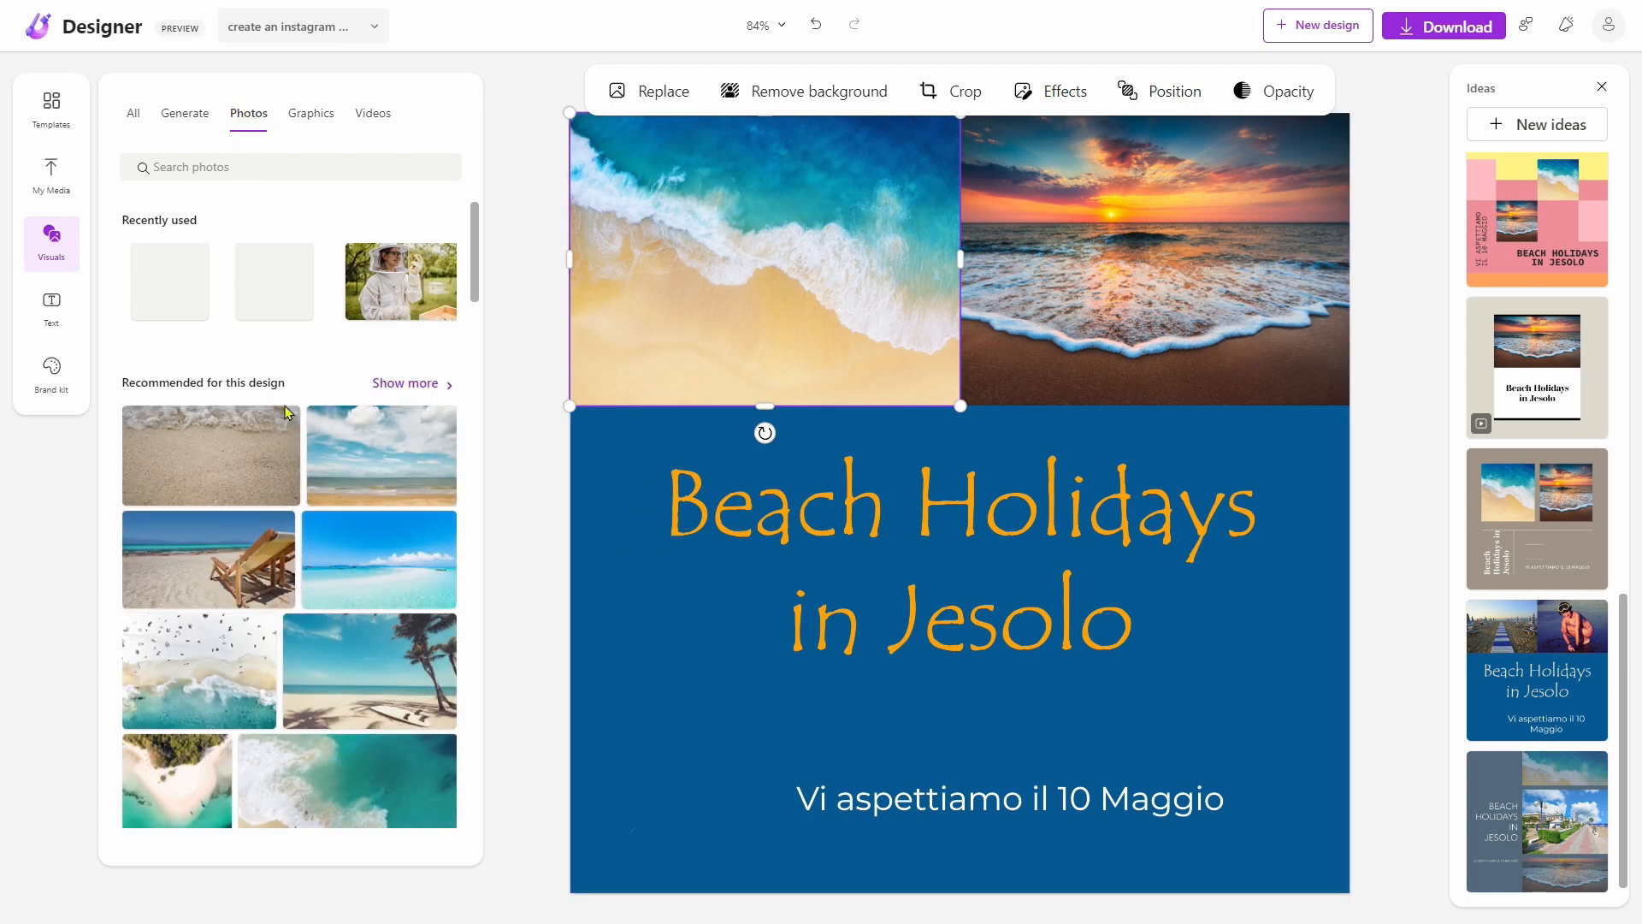
{"action": "scroll", "coordinate": [257, 680], "scroll_direction": "down", "scroll_amount": 10}
{"action": "scroll", "coordinate": [256, 680], "scroll_direction": "down", "scroll_amount": 2}
{"action": "scroll", "coordinate": [299, 736], "scroll_direction": "up", "scroll_amount": 12}
{"action": "left_click", "coordinate": [1183, 271]}
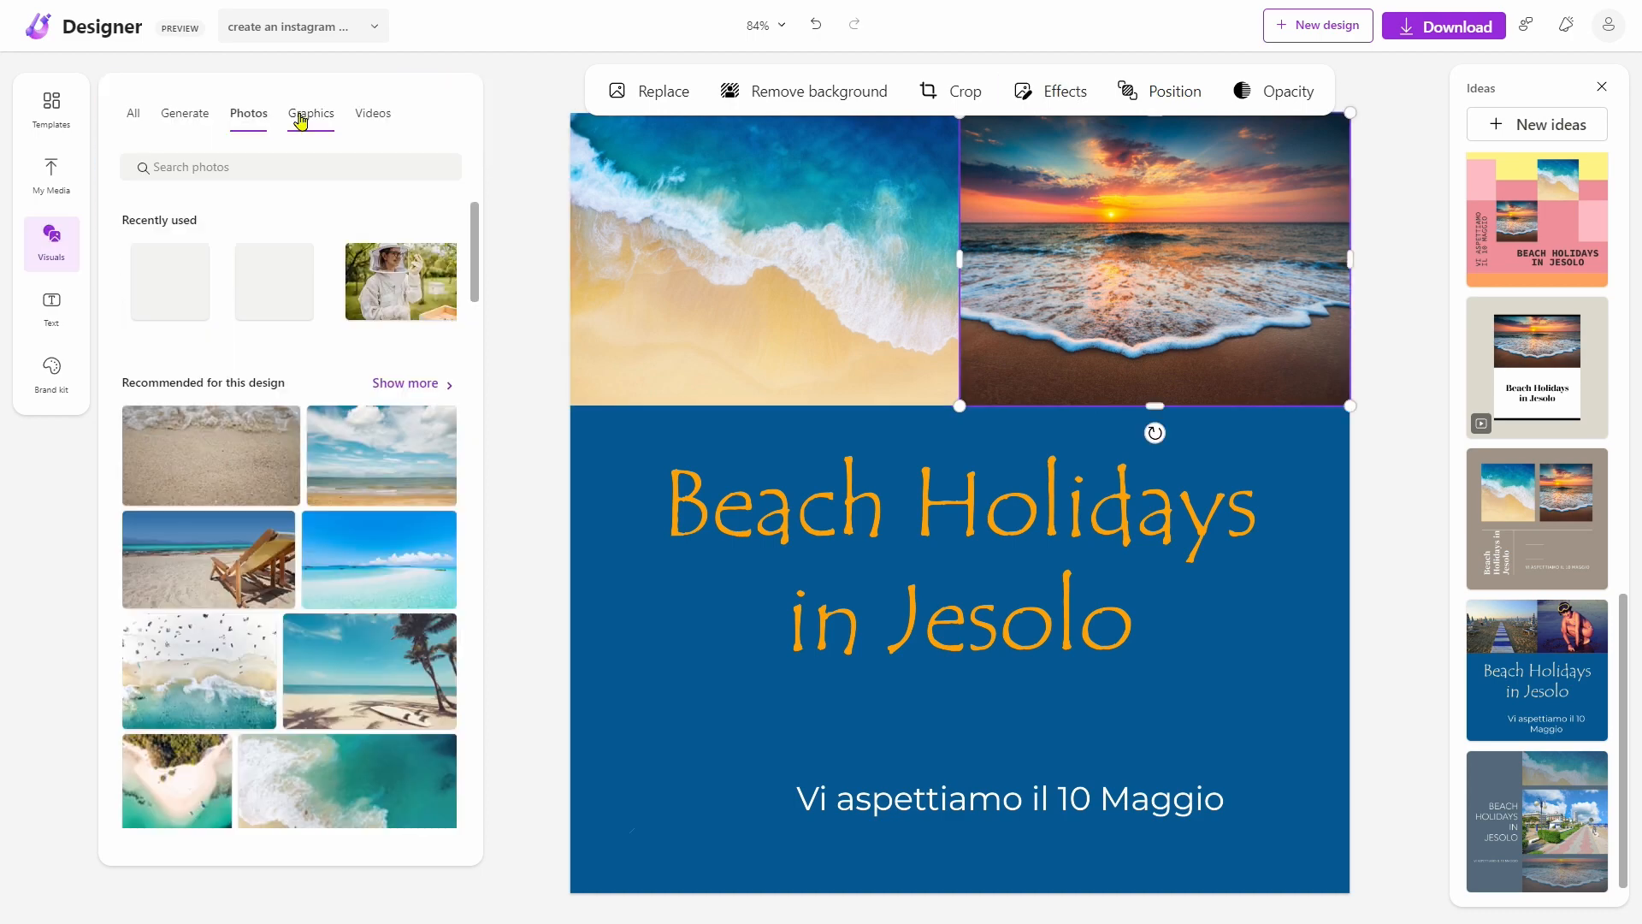
{"action": "left_click", "coordinate": [310, 113]}
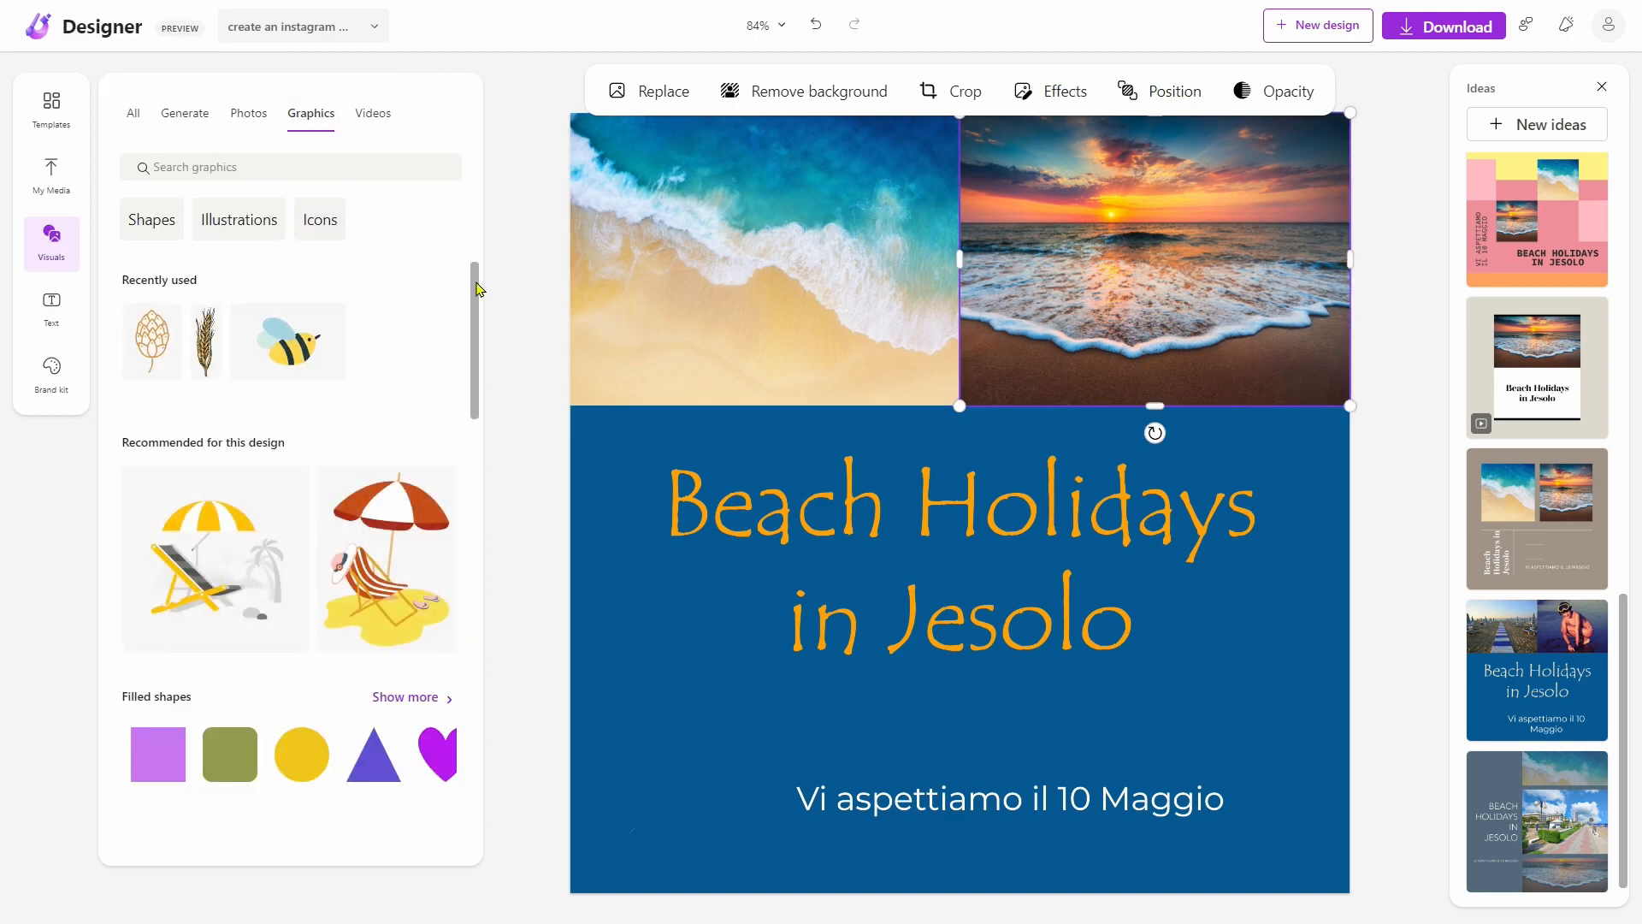
{"action": "scroll", "coordinate": [477, 287], "scroll_direction": "down", "scroll_amount": 1}
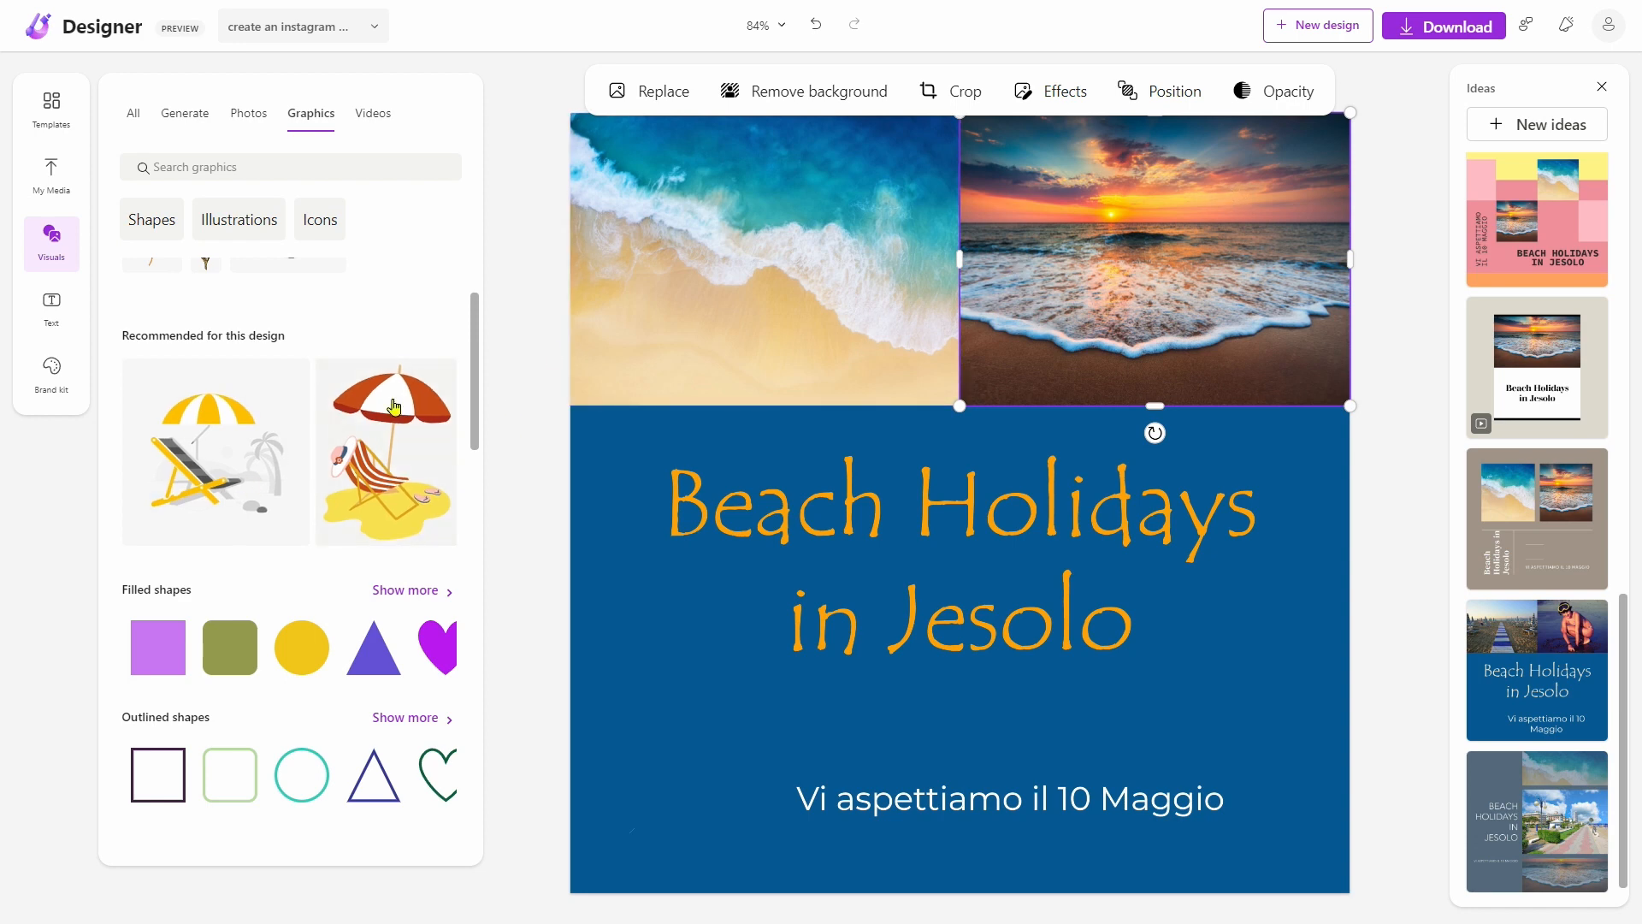
{"action": "left_click", "coordinate": [377, 118]}
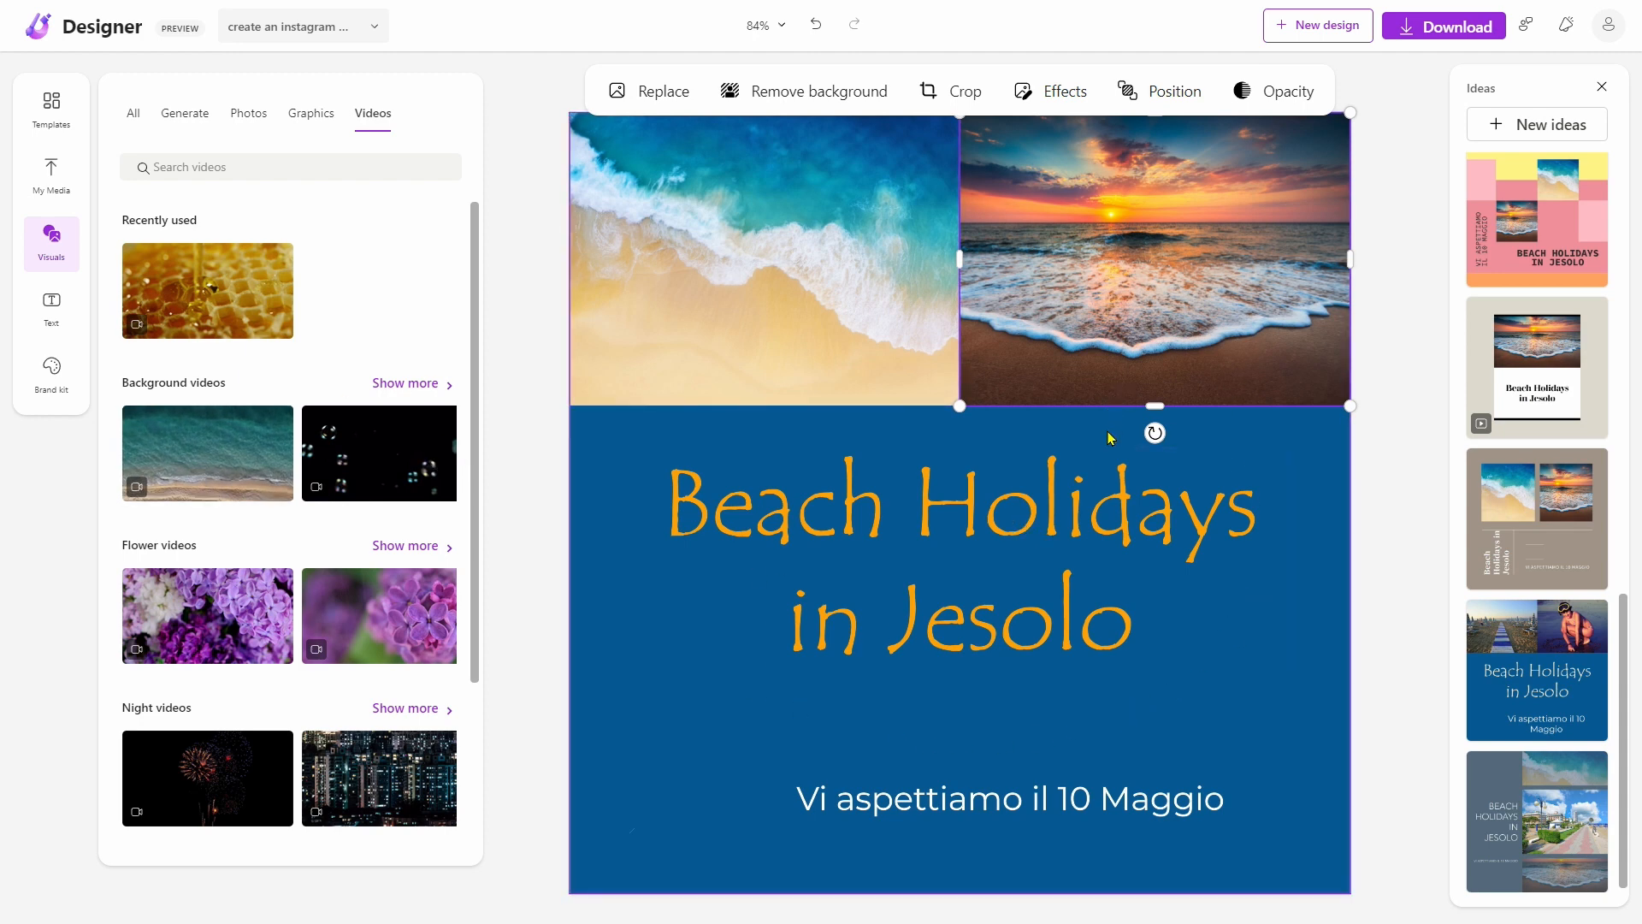
{"action": "left_click_drag", "start_coordinate": [476, 403], "coordinate": [502, 356]}
{"action": "left_click", "coordinate": [185, 113]}
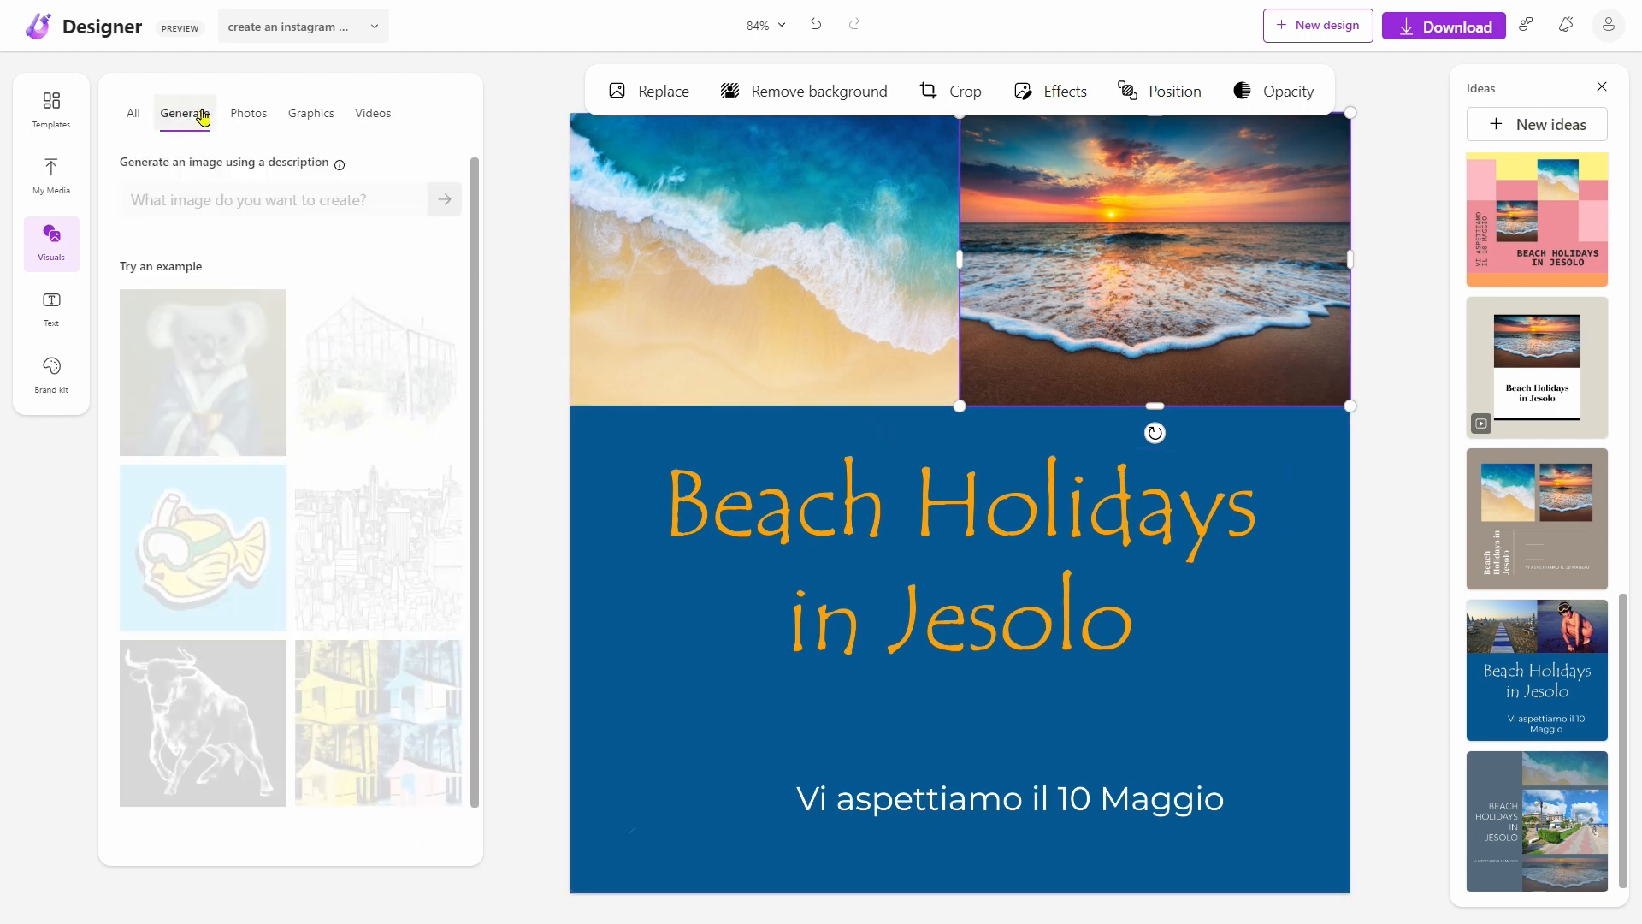
Search the photo library for "girl with bikini" and place the photo of three girls with raised arms over the two beach photos
{"action": "left_click", "coordinate": [271, 114]}
{"action": "left_click", "coordinate": [231, 167]}
{"action": "type", "text": "ragazza in "}
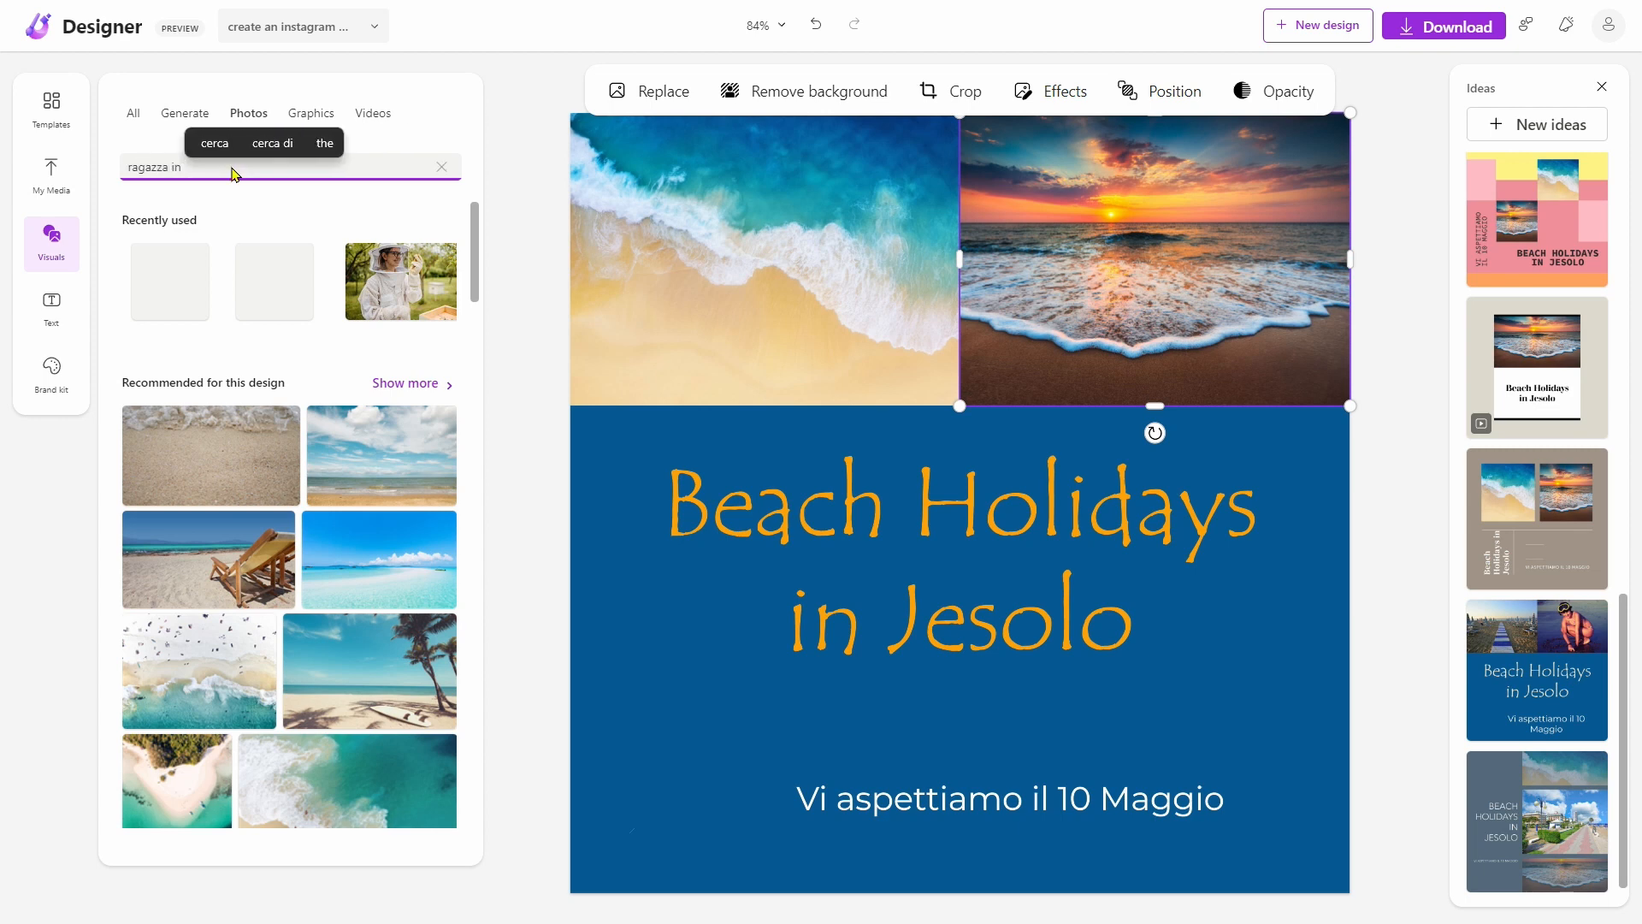
{"action": "type", "text": "bikini"}
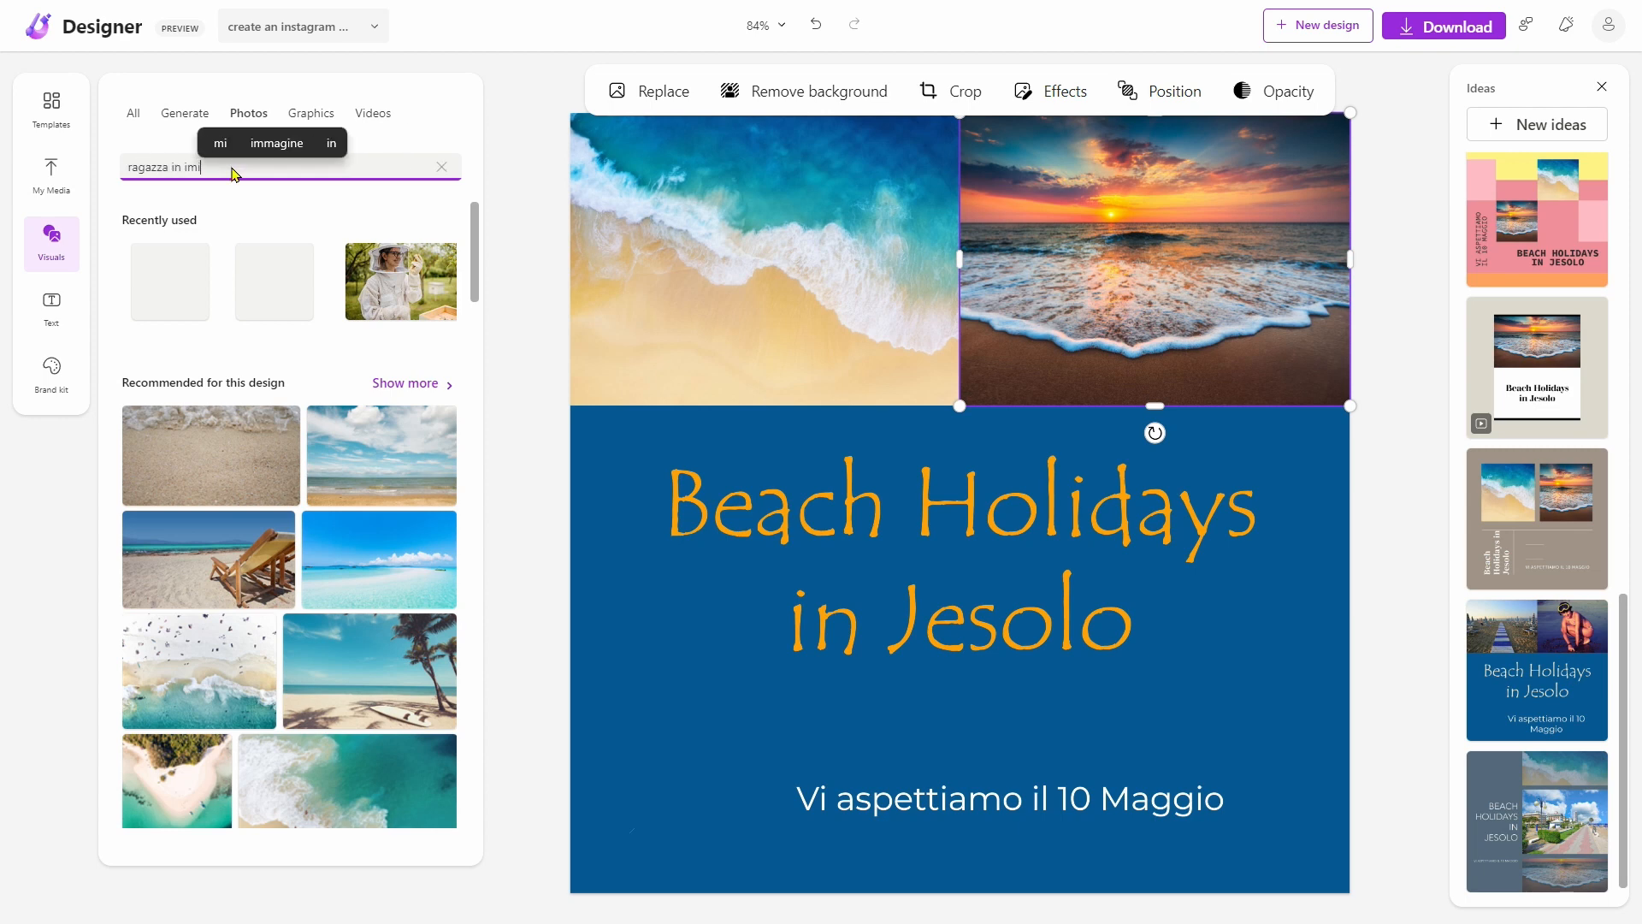
{"action": "key", "text": "Return"}
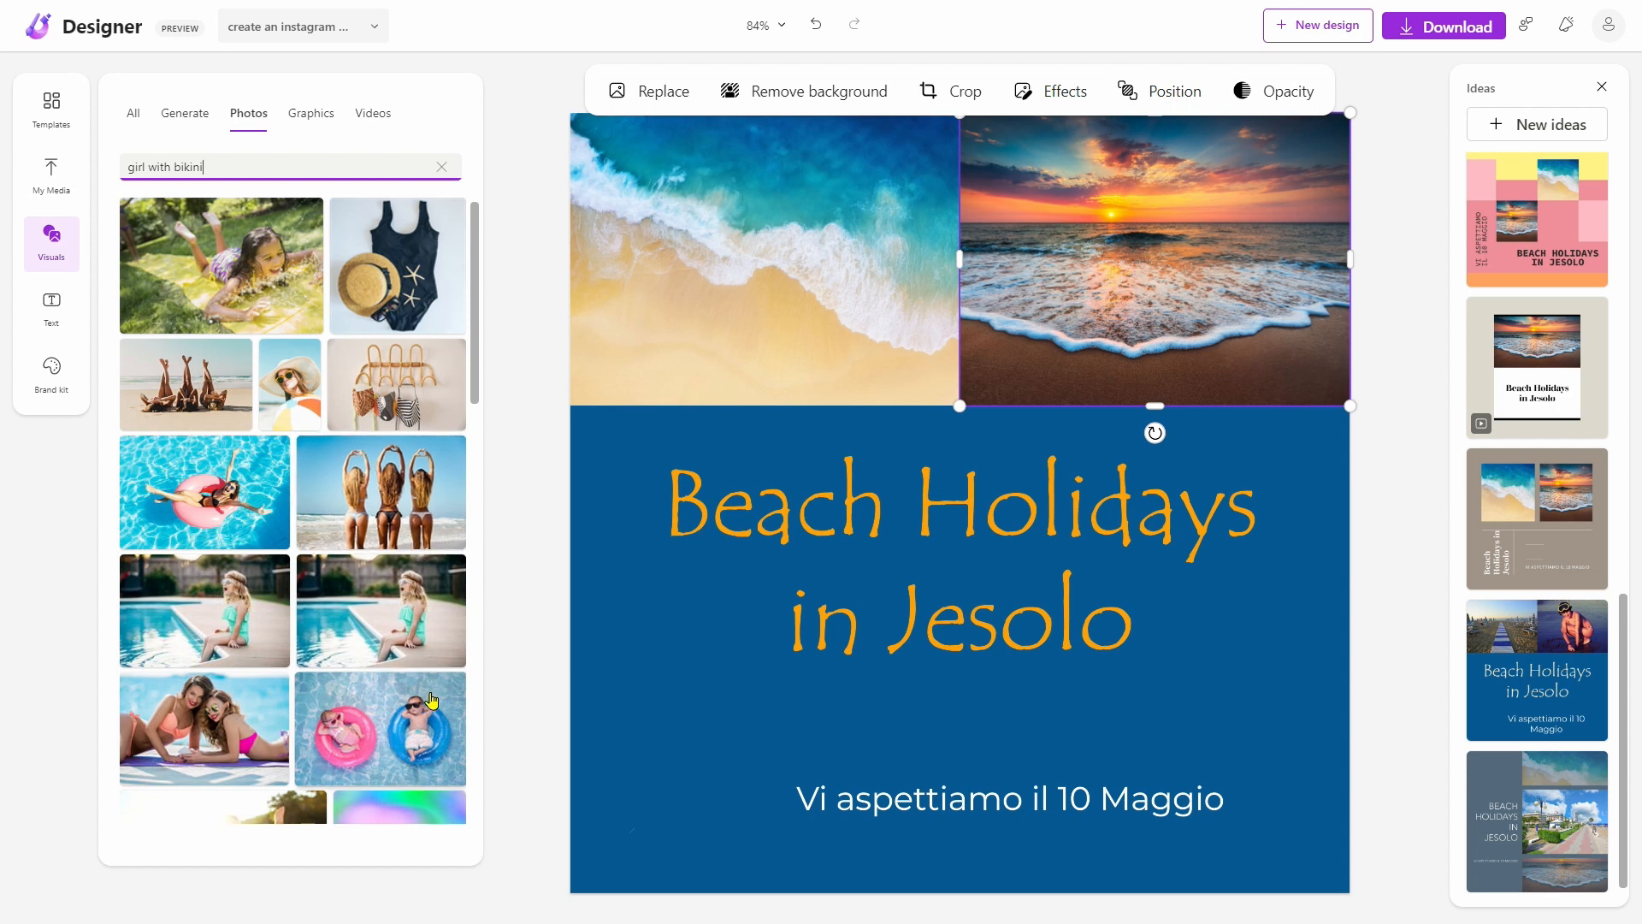
{"action": "left_click", "coordinate": [395, 495]}
{"action": "left_click_drag", "start_coordinate": [1174, 232], "coordinate": [943, 253]}
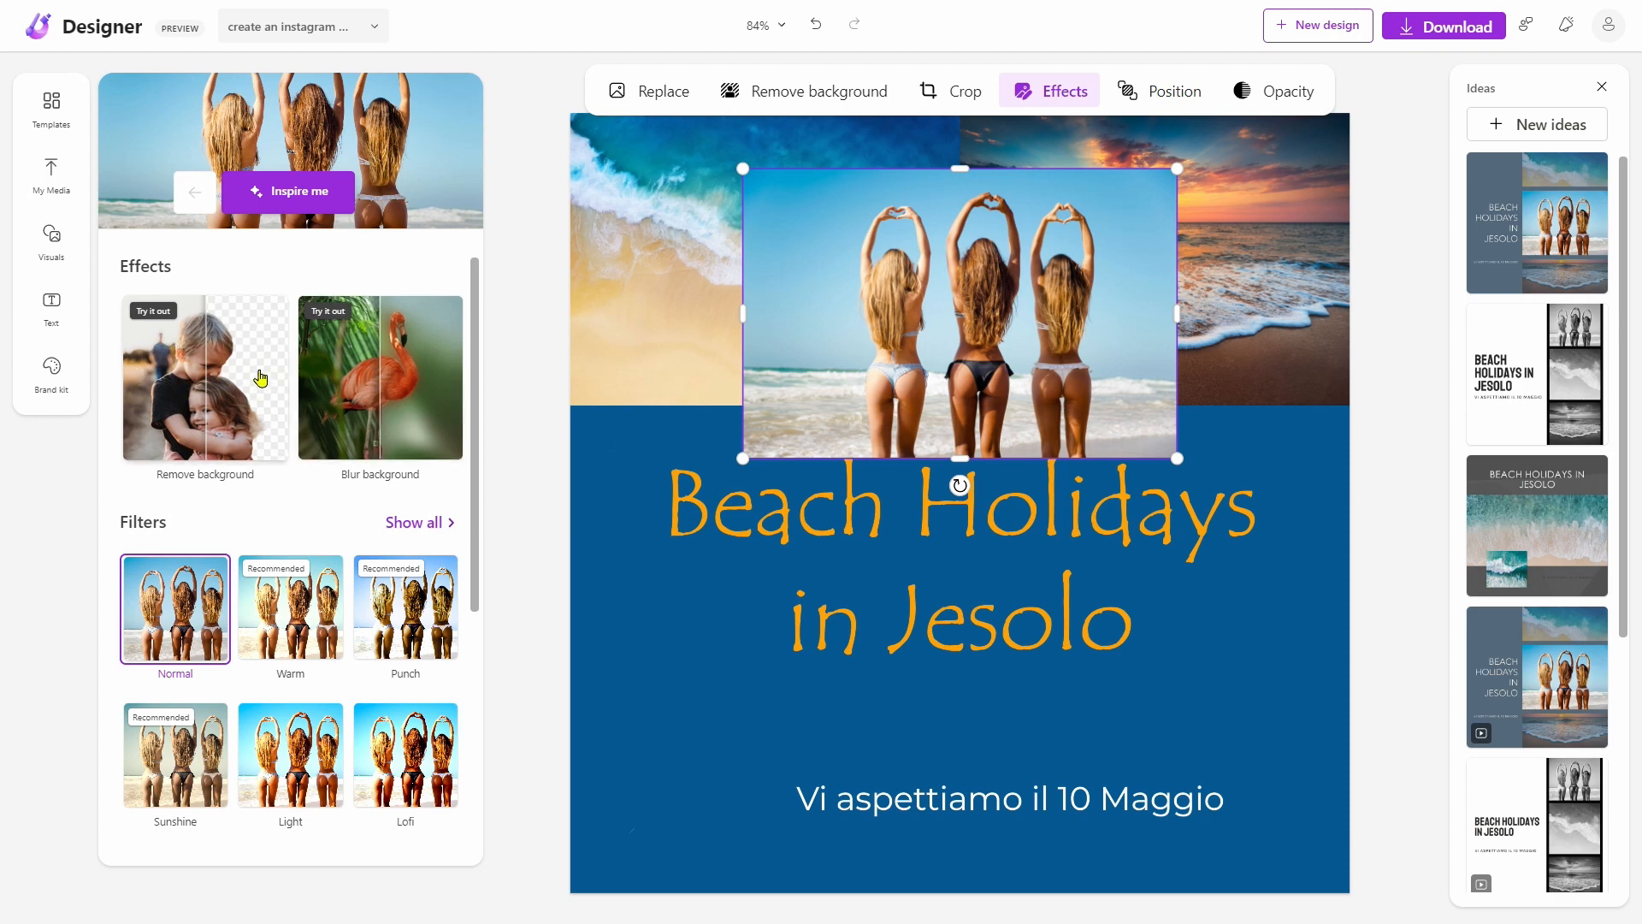
Remove the background of the three girls photo and enlarge the cutout over the text in the design's lower half
{"action": "left_click", "coordinate": [212, 366]}
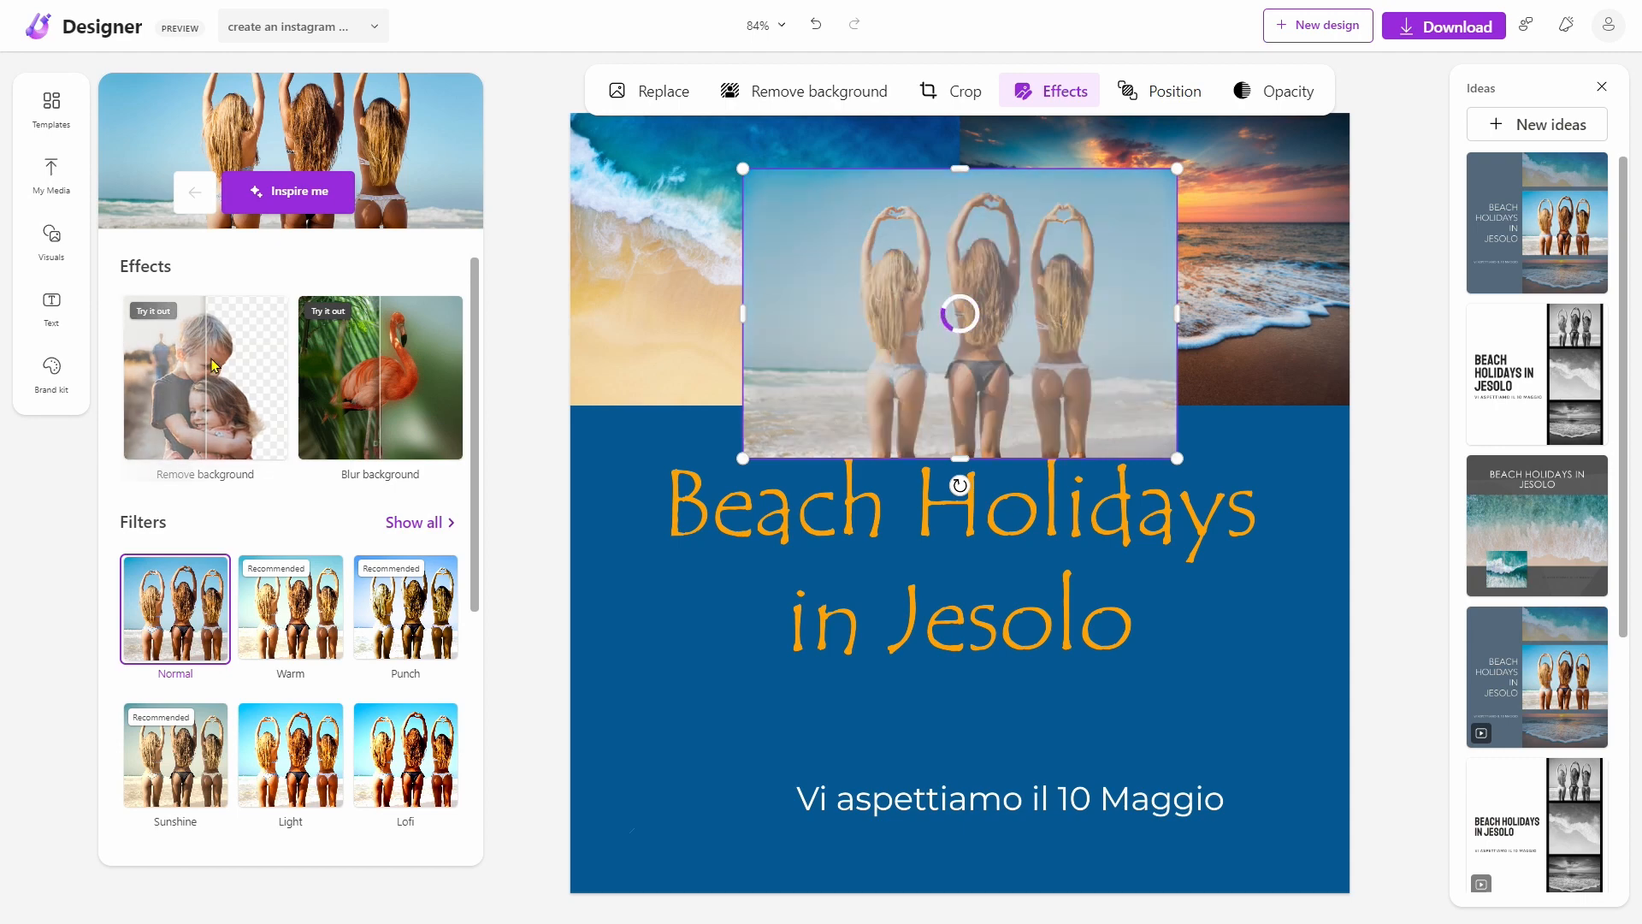
{"action": "left_click_drag", "start_coordinate": [1014, 377], "coordinate": [818, 327]}
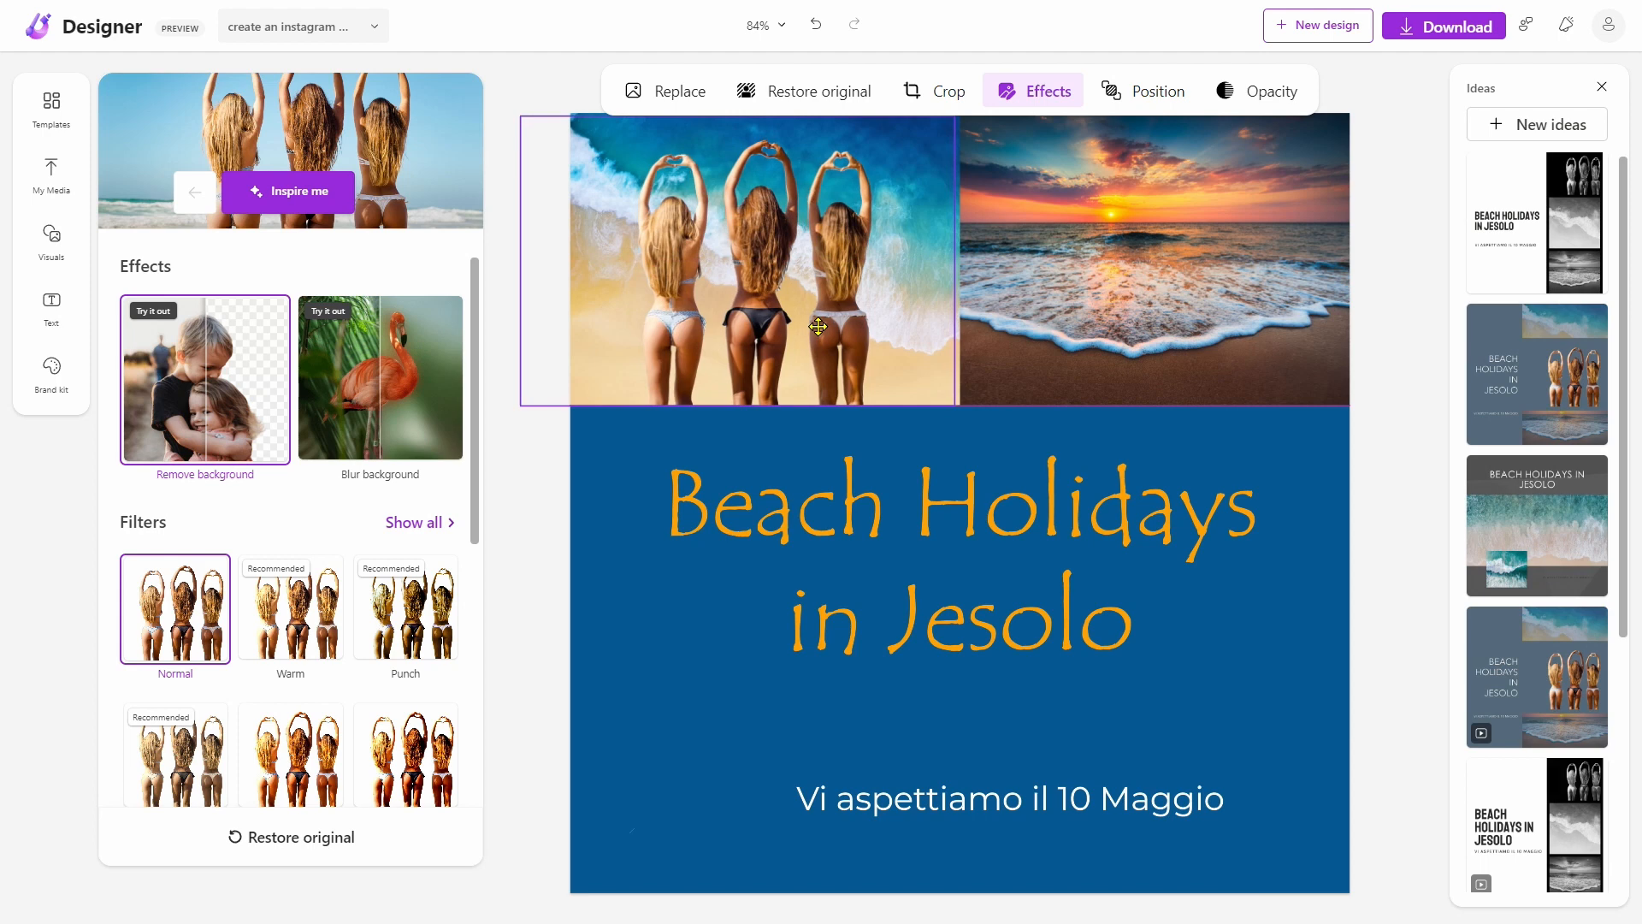
{"action": "left_click_drag", "start_coordinate": [888, 384], "coordinate": [892, 818]}
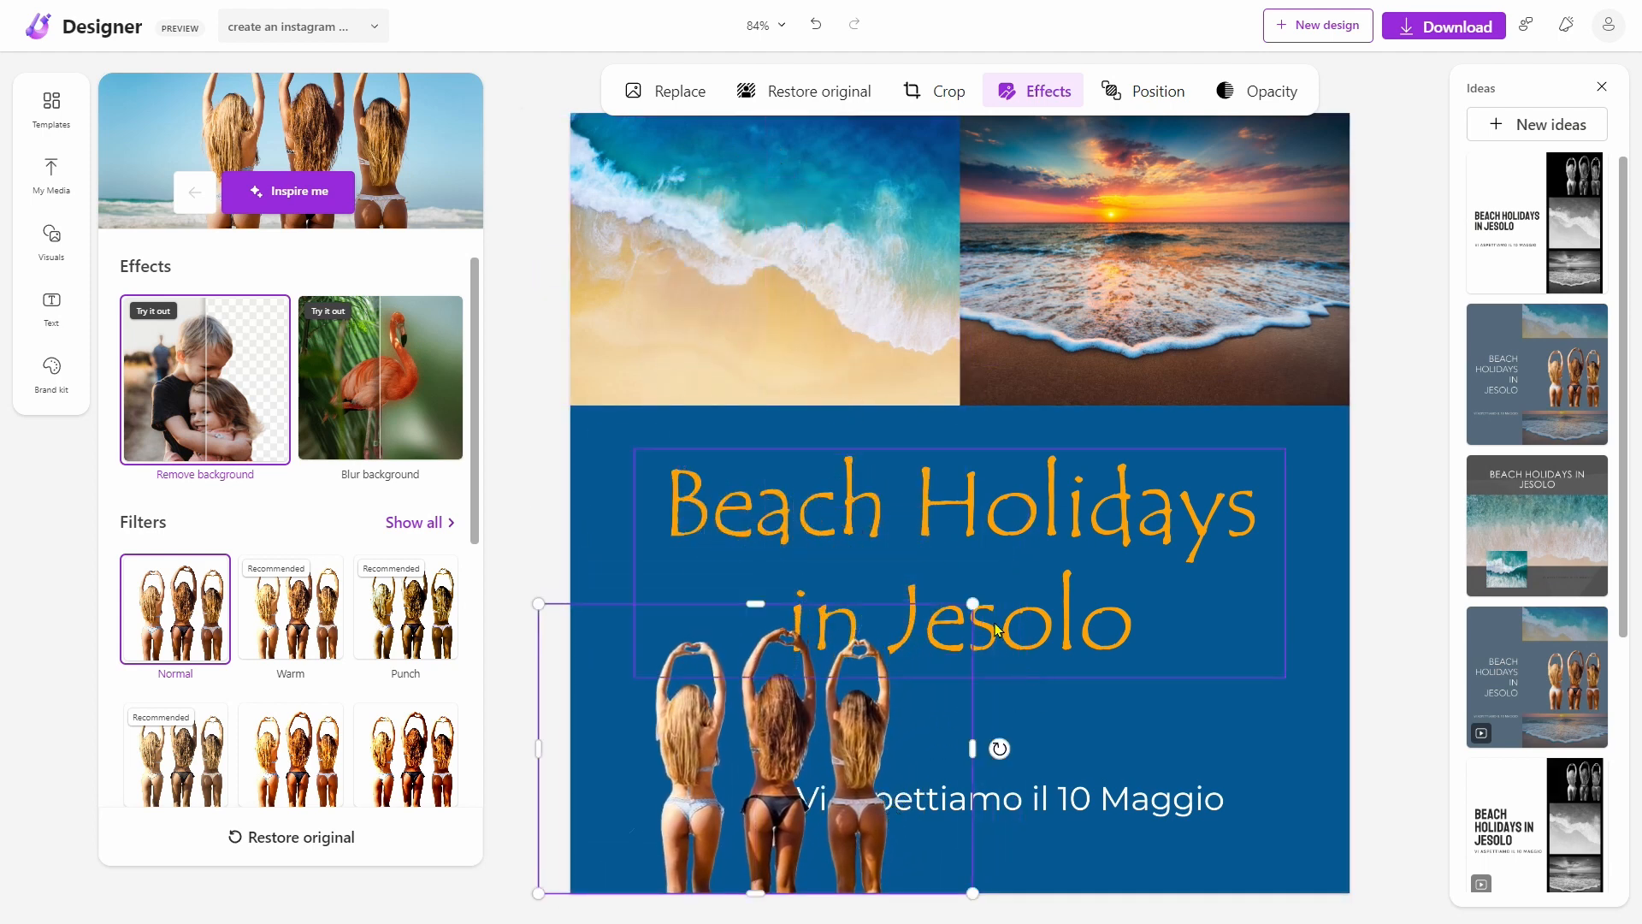
{"action": "left_click_drag", "start_coordinate": [973, 604], "coordinate": [1177, 452]}
{"action": "left_click_drag", "start_coordinate": [1045, 658], "coordinate": [965, 667]}
Layer the girls cutout behind the texts by sending it to the back and bringing it forward one level
{"action": "left_click", "coordinate": [1156, 94]}
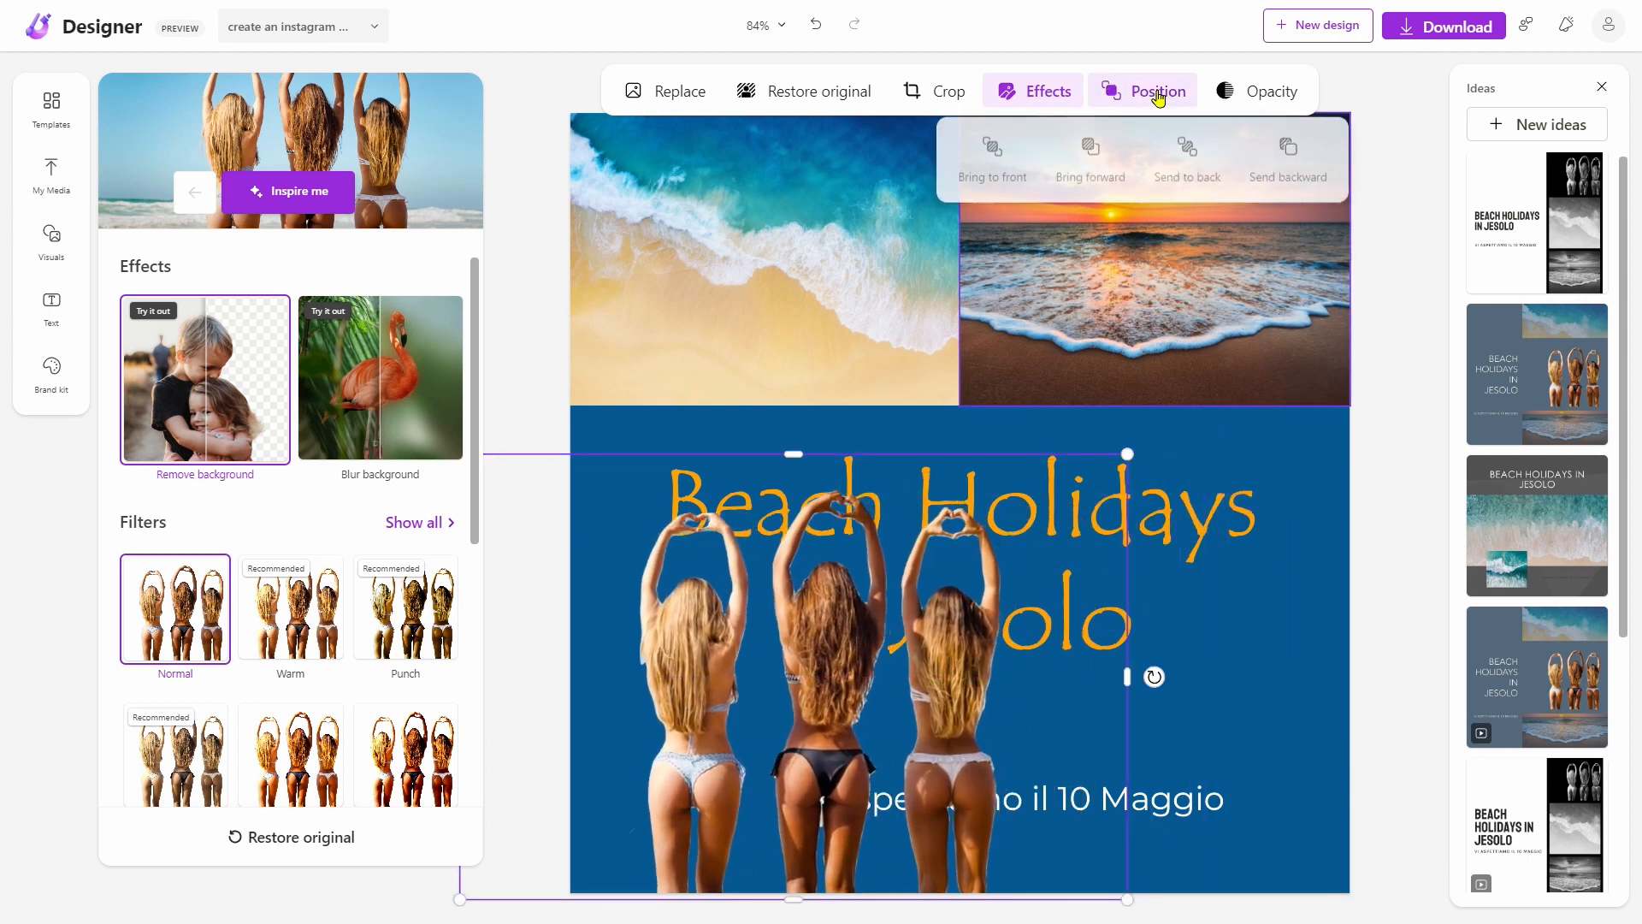
{"action": "left_click", "coordinate": [1184, 158]}
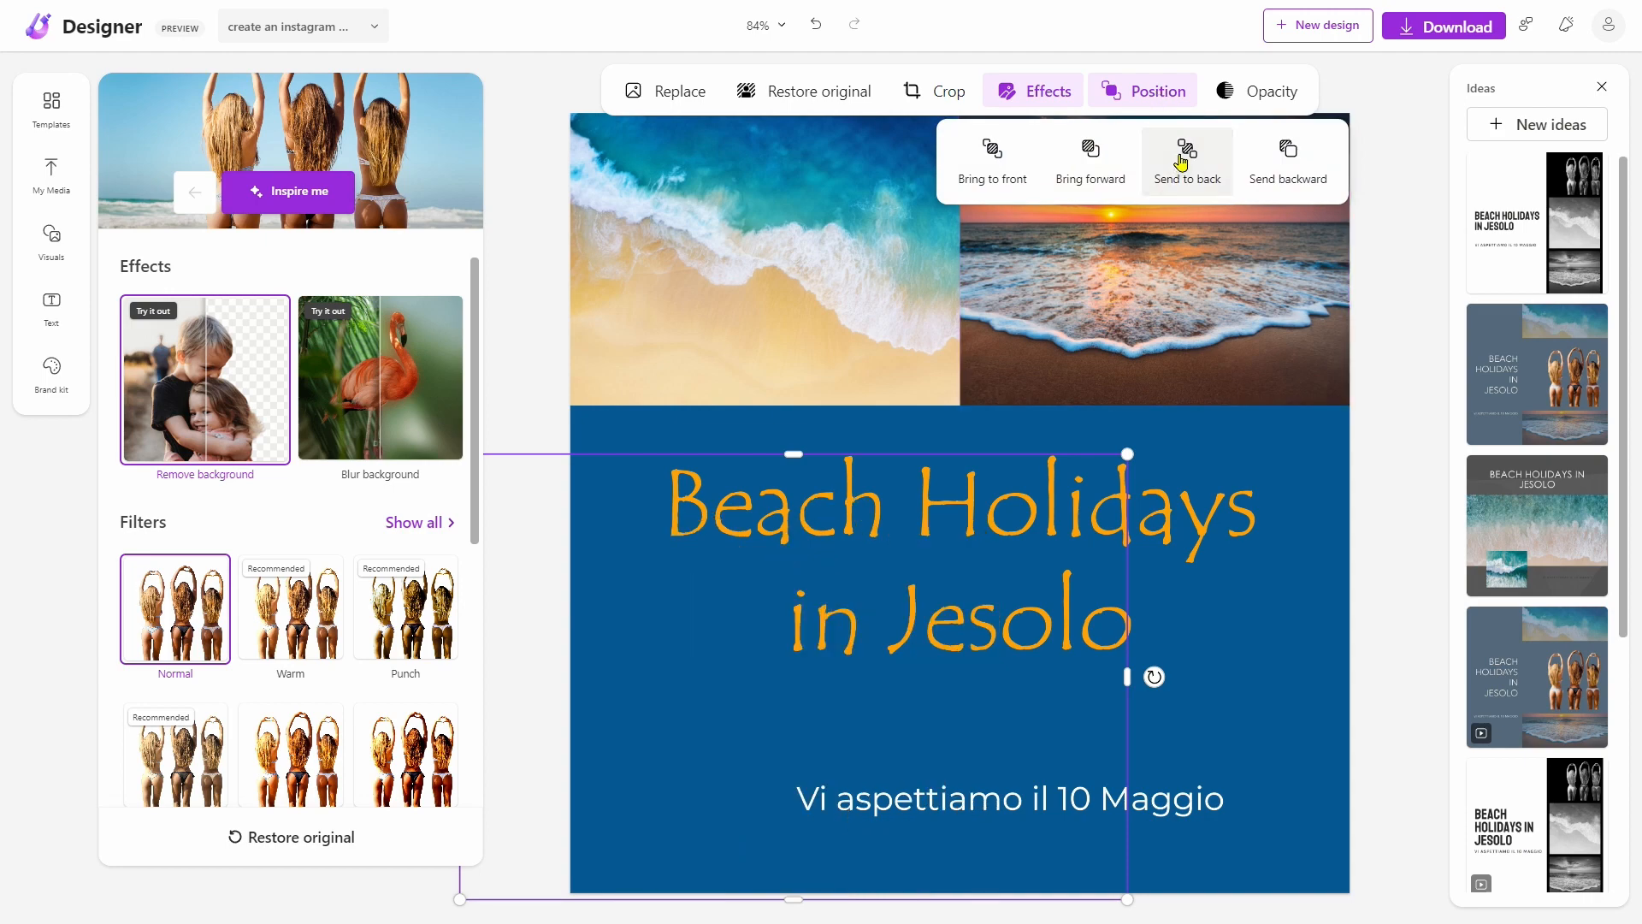
{"action": "left_click", "coordinate": [1112, 160]}
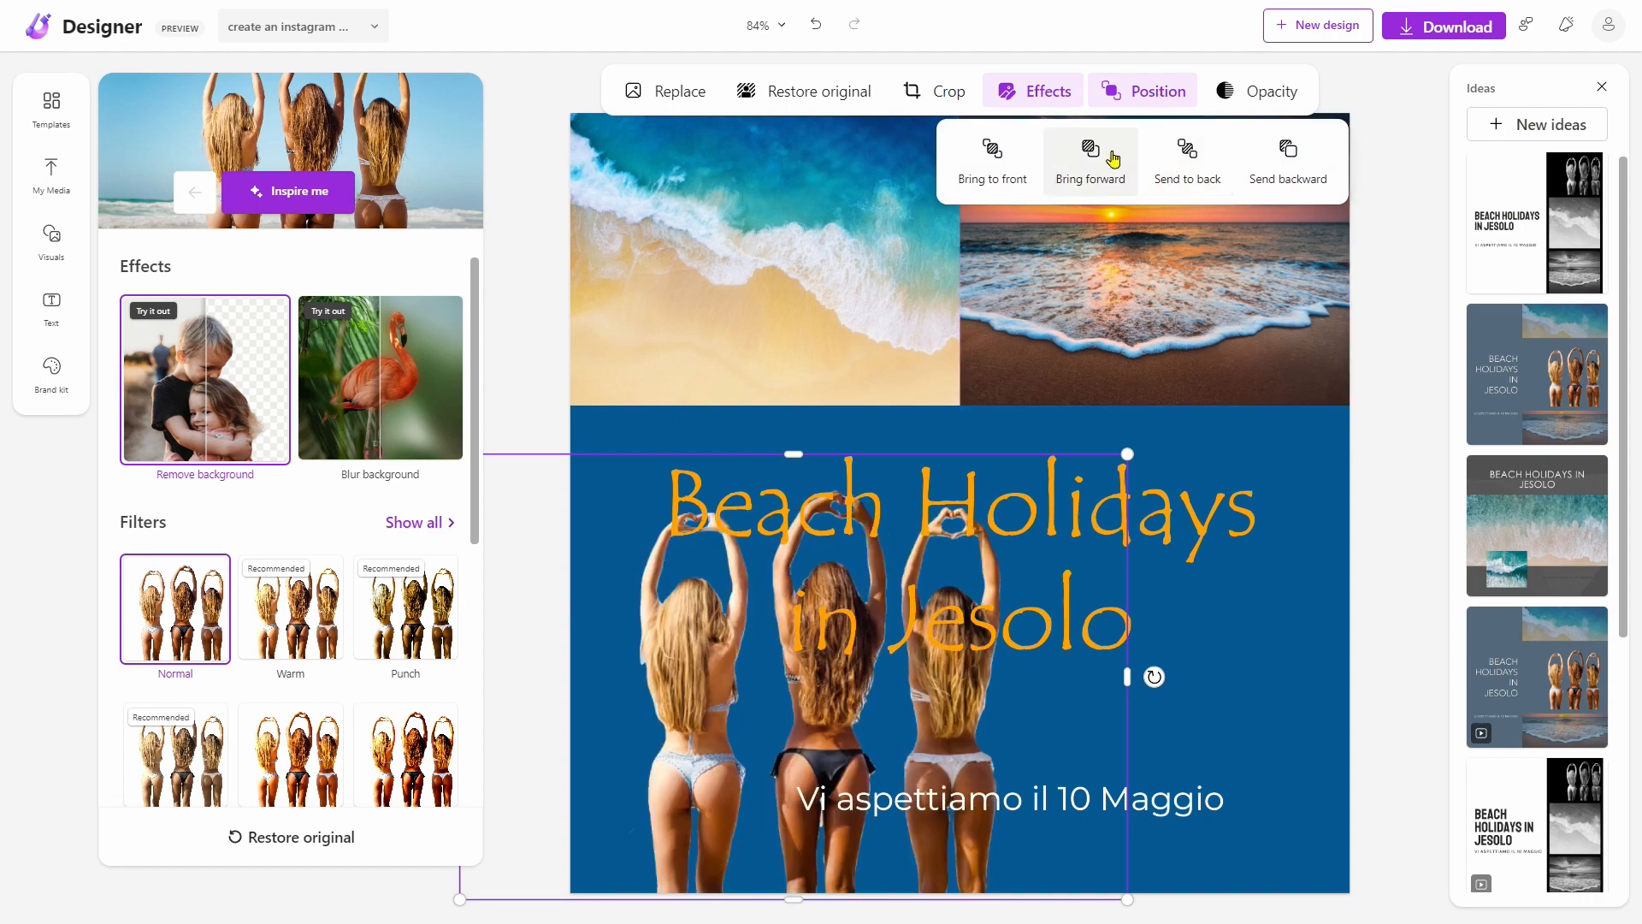
Shrink the girls cutout and move it to the lower-right corner of the design
{"action": "mouse_move", "coordinate": [811, 686]}
{"action": "left_mouse_down"}
{"action": "mouse_move", "coordinate": [1079, 686]}
{"action": "mouse_move", "coordinate": [795, 689]}
{"action": "mouse_move", "coordinate": [821, 688]}
{"action": "left_mouse_up"}
{"action": "left_click_drag", "start_coordinate": [1103, 454], "coordinate": [967, 546]}
{"action": "left_click_drag", "start_coordinate": [778, 719], "coordinate": [813, 726]}
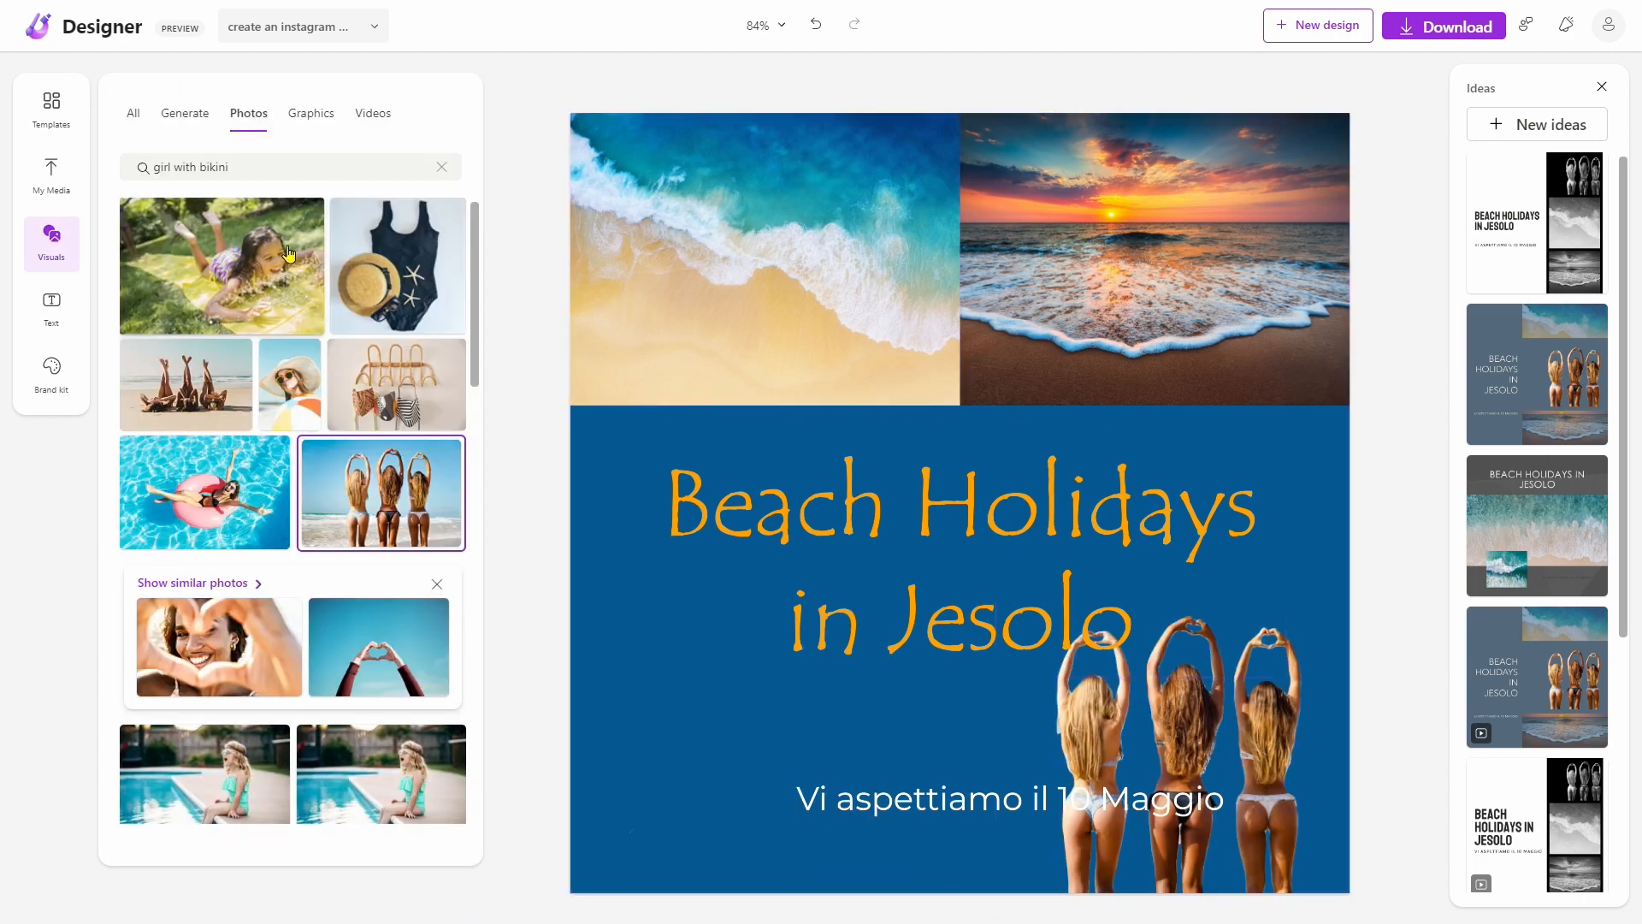
Generate an image from "duck with lifebuoy, watercolor style" and insert the third result, the duck in the red-and-white lifebuoy
{"action": "mouse_move", "coordinate": [475, 318]}
{"action": "left_mouse_down"}
{"action": "mouse_move", "coordinate": [484, 747]}
{"action": "mouse_move", "coordinate": [469, 344]}
{"action": "left_mouse_up"}
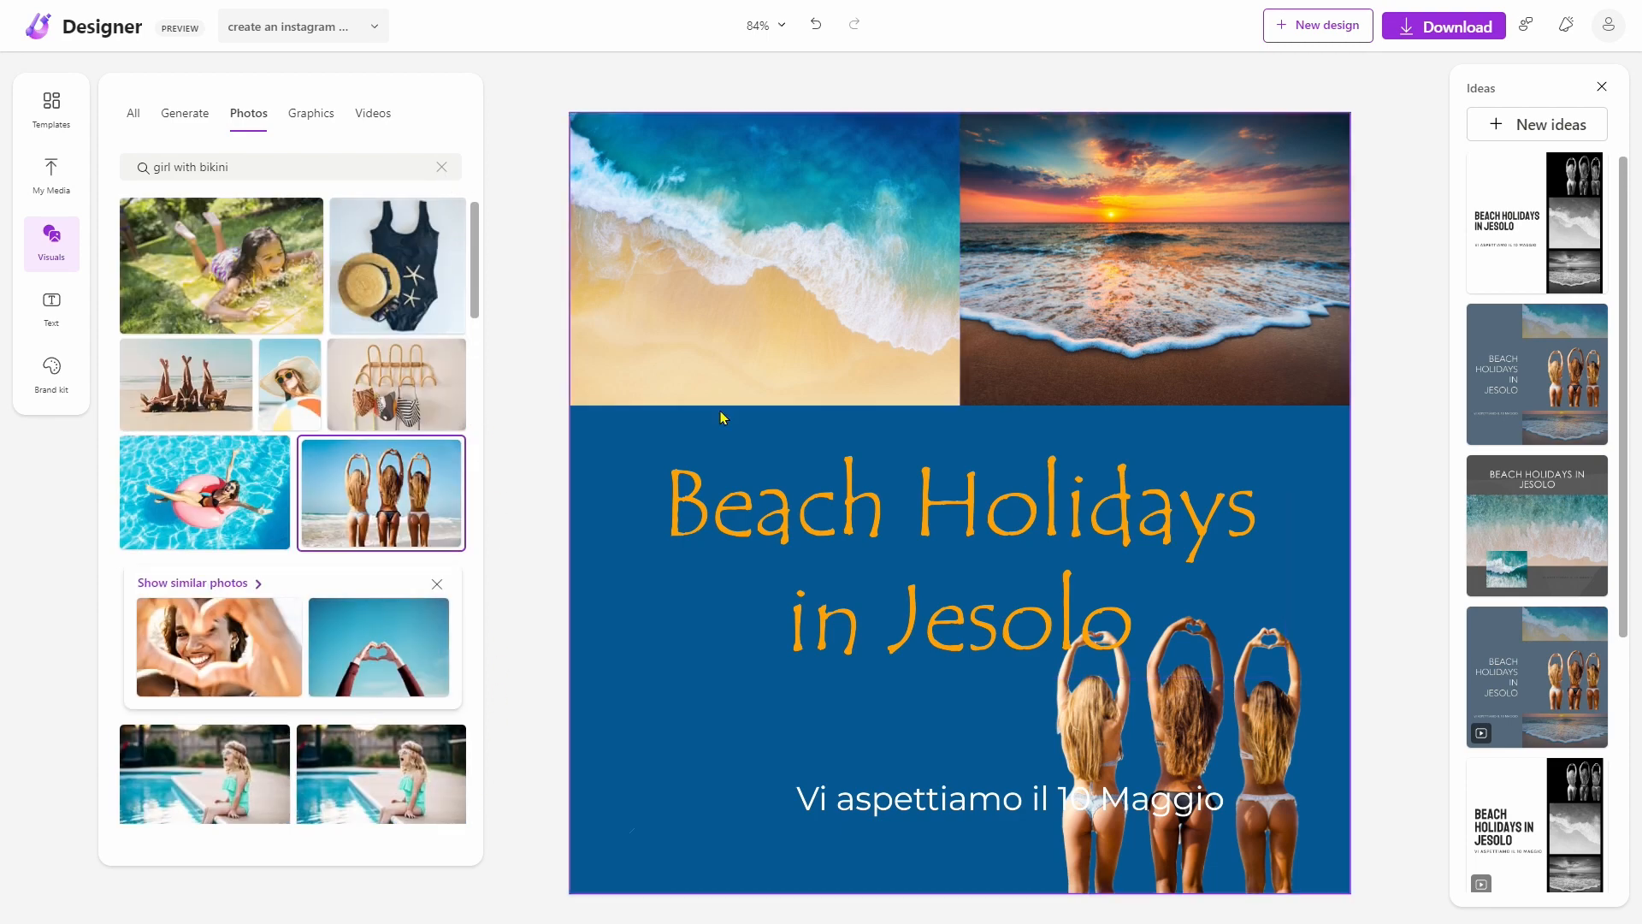
{"action": "left_click", "coordinate": [173, 117]}
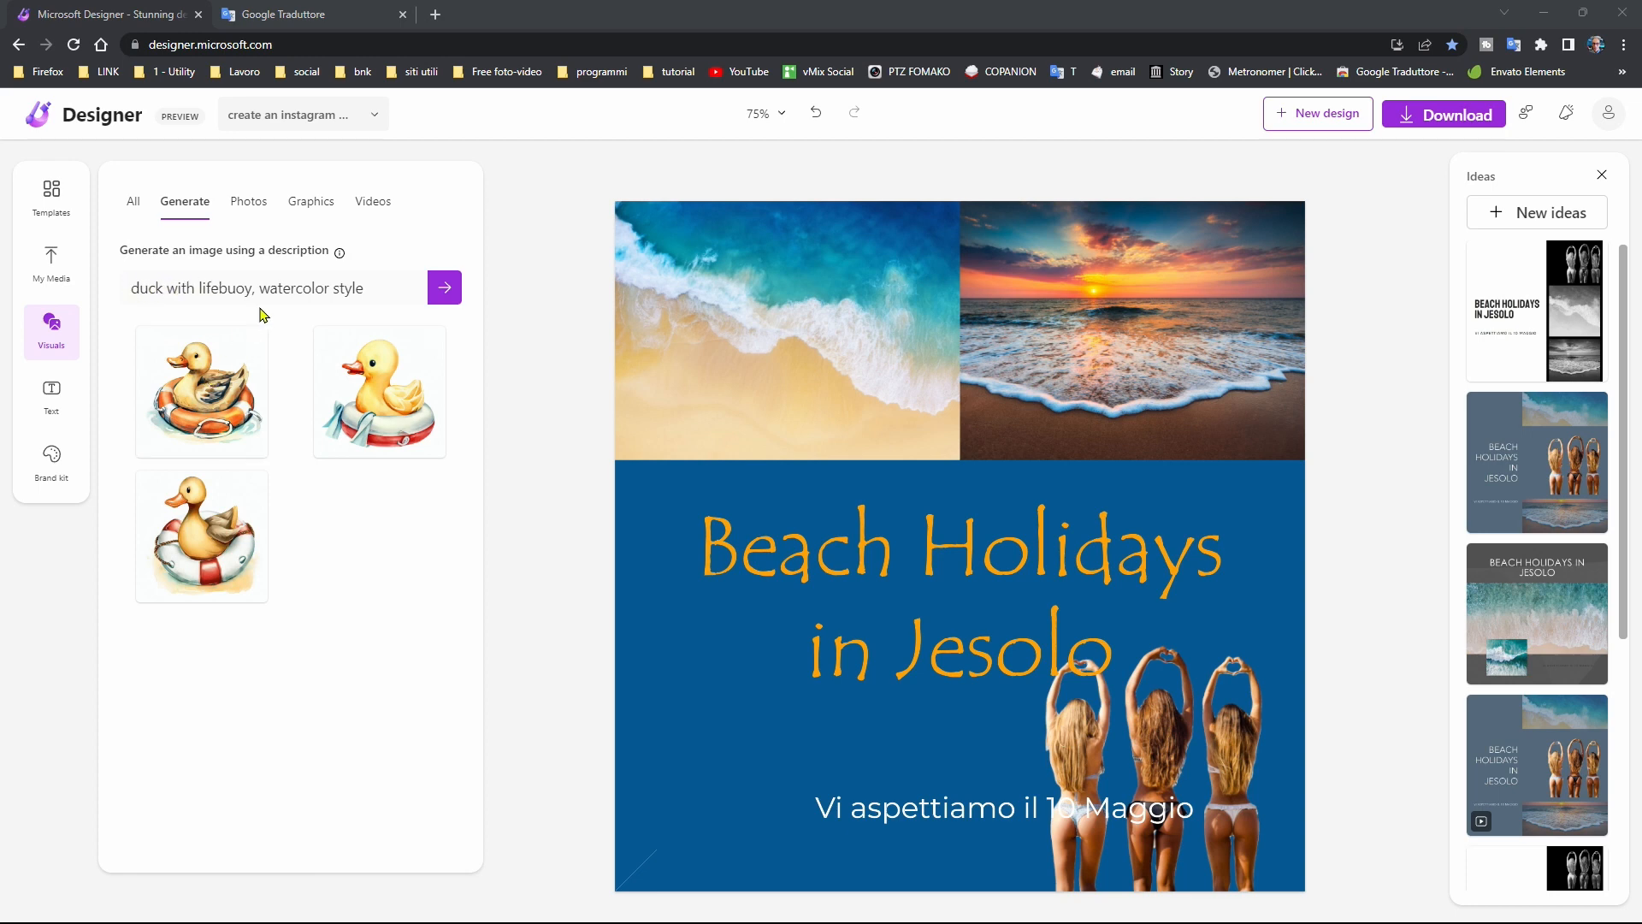
{"action": "double_click", "coordinate": [309, 288]}
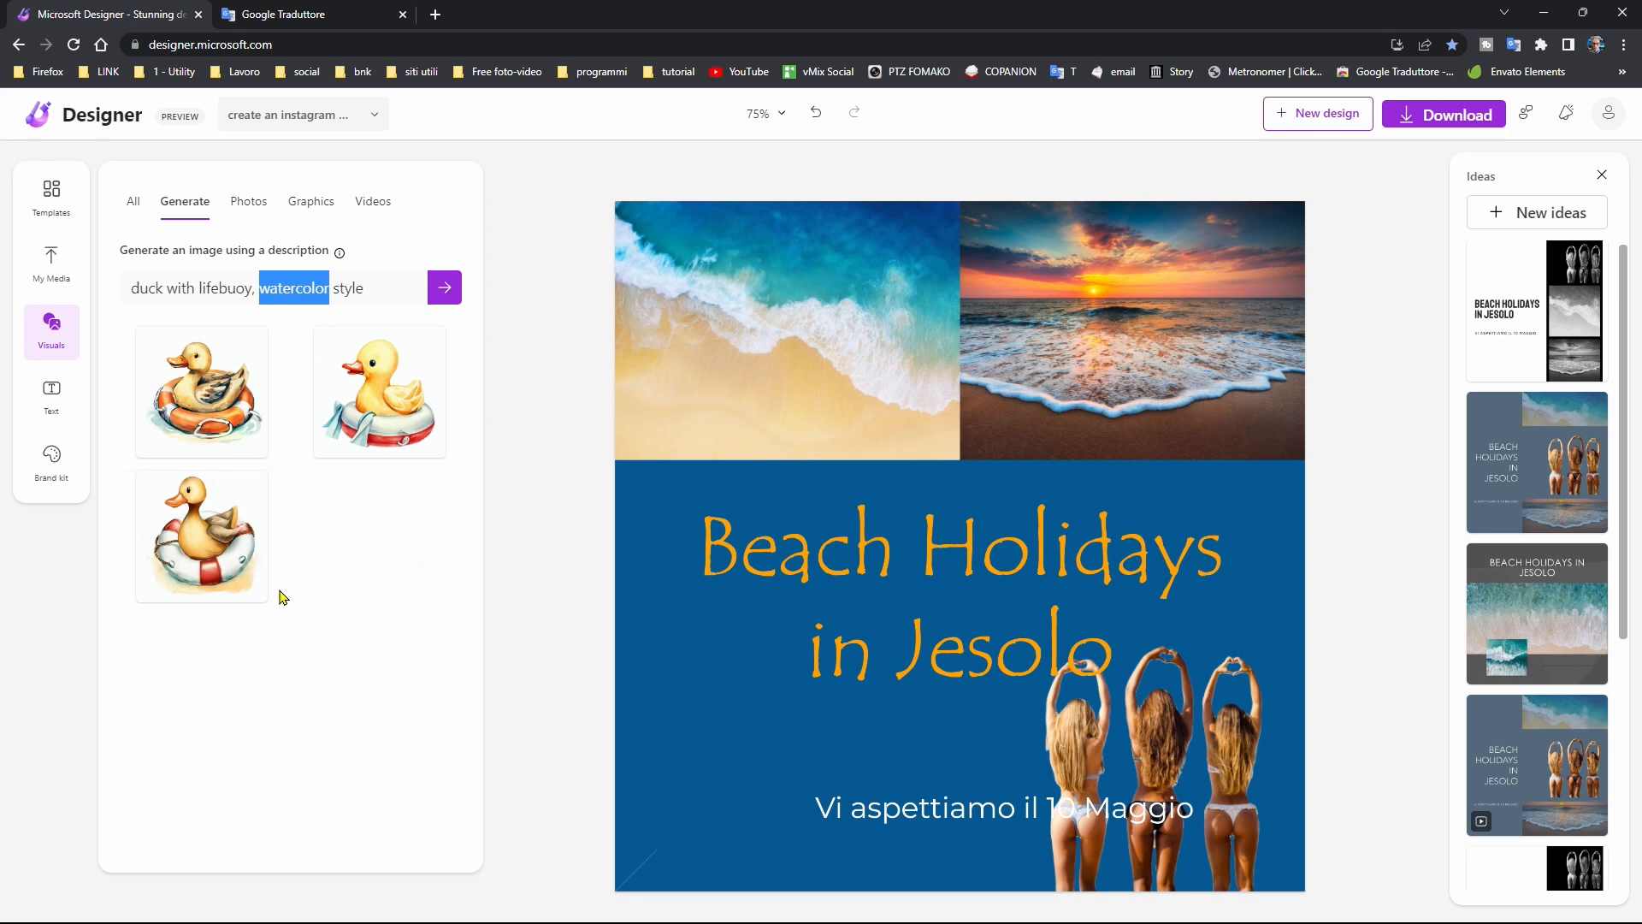
{"action": "left_click", "coordinate": [218, 561]}
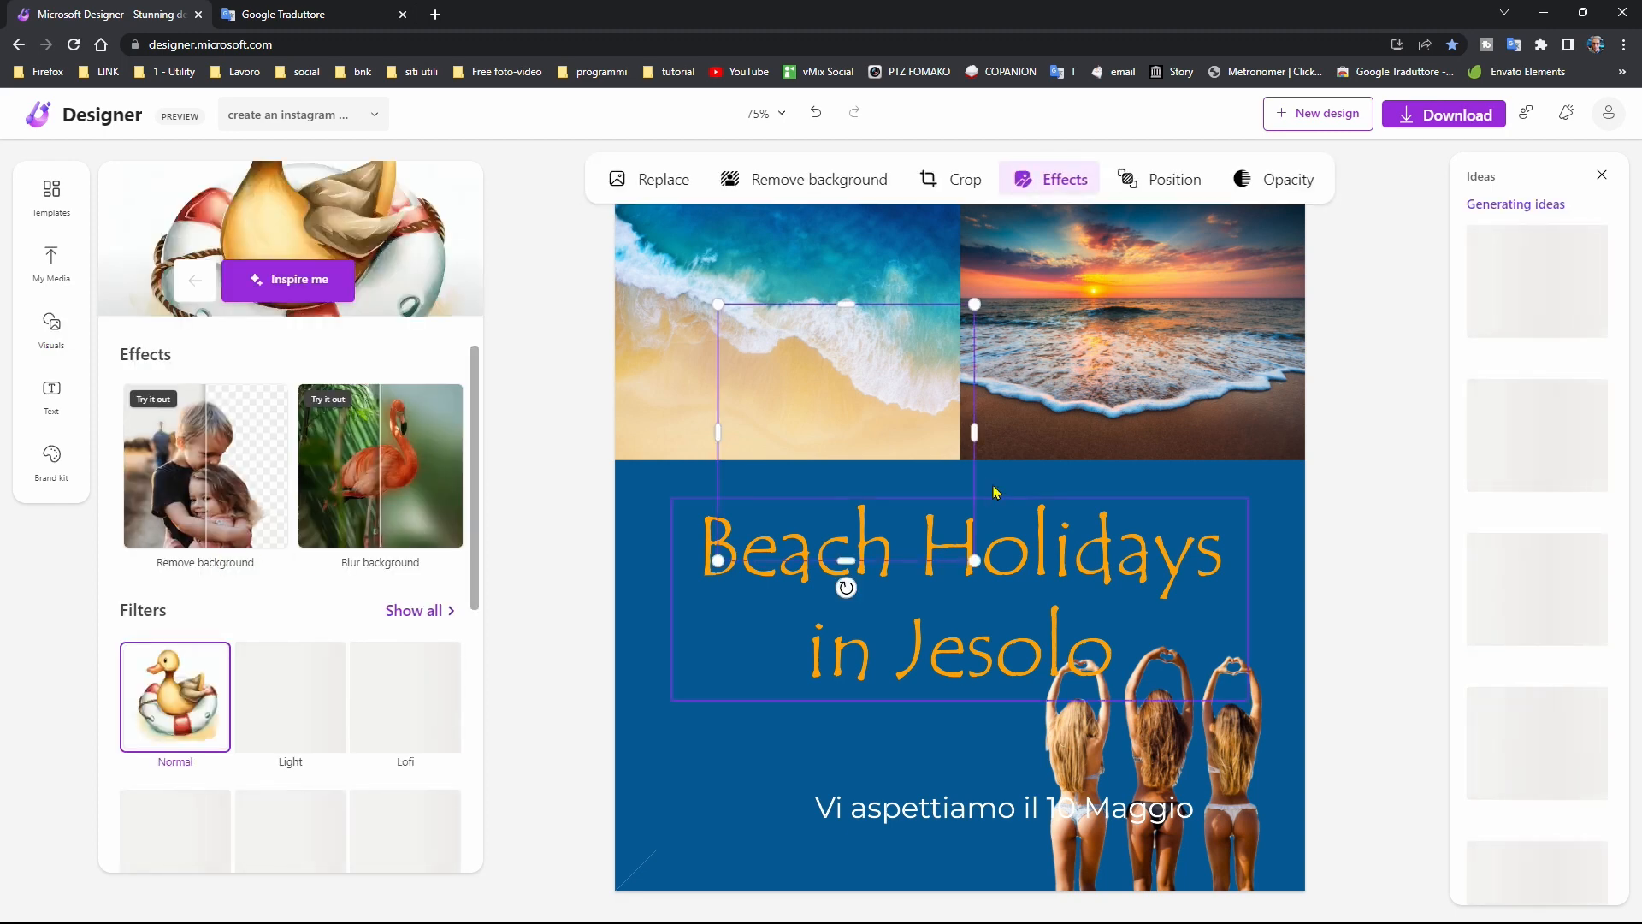
Remove the duck image's background, then resize the duck and place it across the seam between the two beach photos
{"action": "left_click_drag", "start_coordinate": [871, 432], "coordinate": [836, 692]}
{"action": "left_click", "coordinate": [267, 431]}
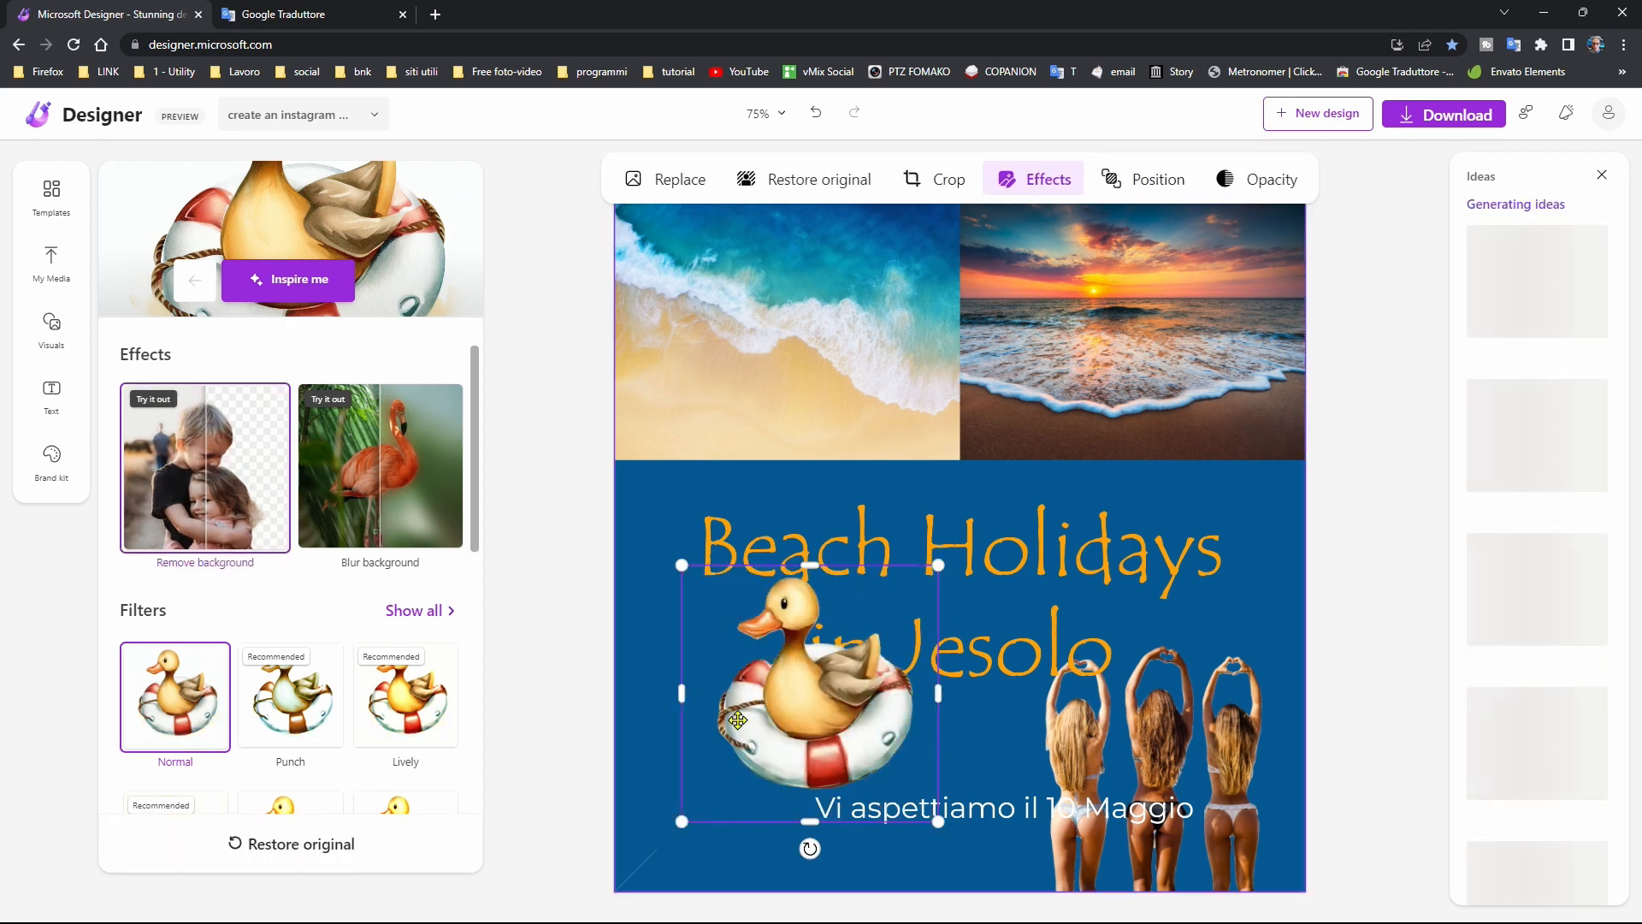
{"action": "left_click_drag", "start_coordinate": [900, 616], "coordinate": [847, 659]}
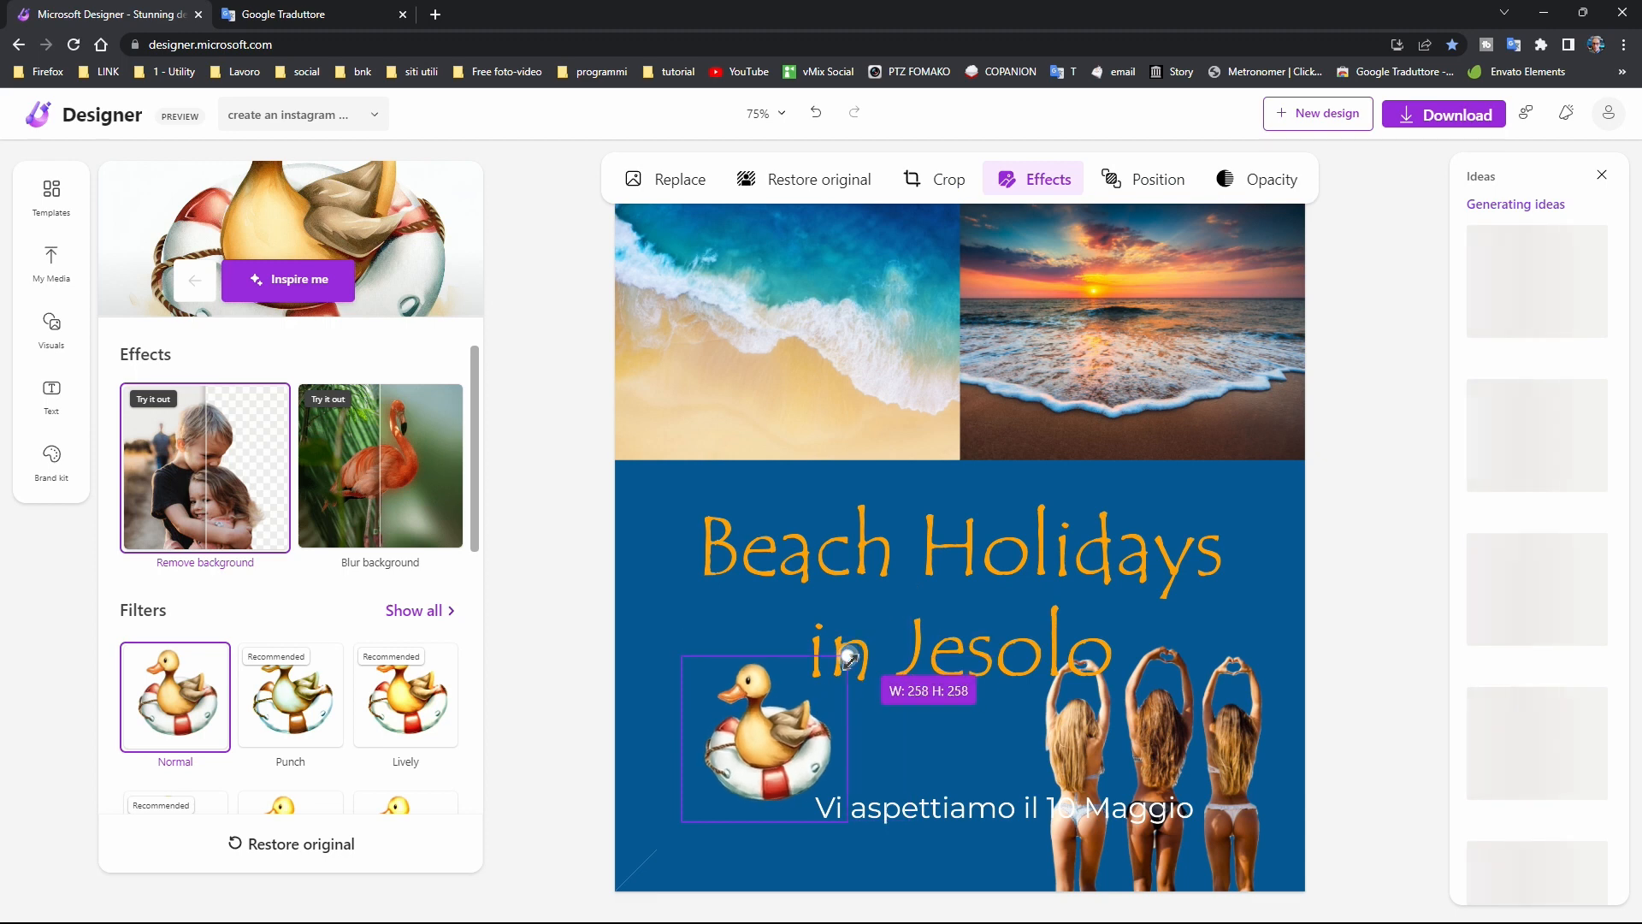
{"action": "left_click_drag", "start_coordinate": [801, 729], "coordinate": [784, 397]}
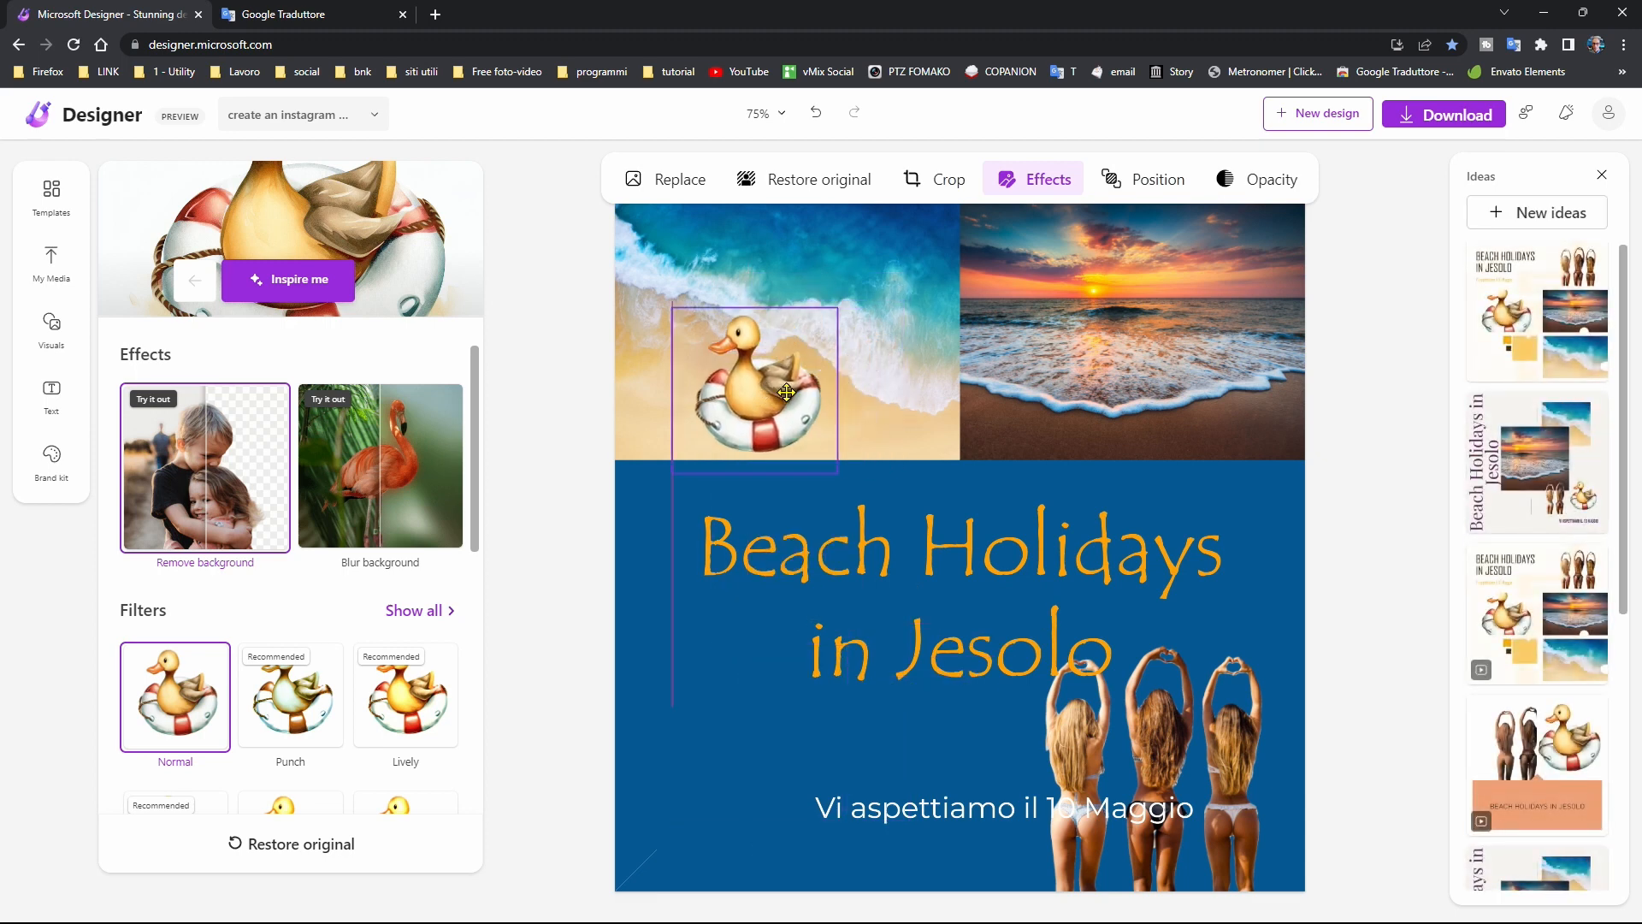
{"action": "left_click_drag", "start_coordinate": [840, 313], "coordinate": [888, 257]}
{"action": "left_click_drag", "start_coordinate": [777, 379], "coordinate": [962, 396]}
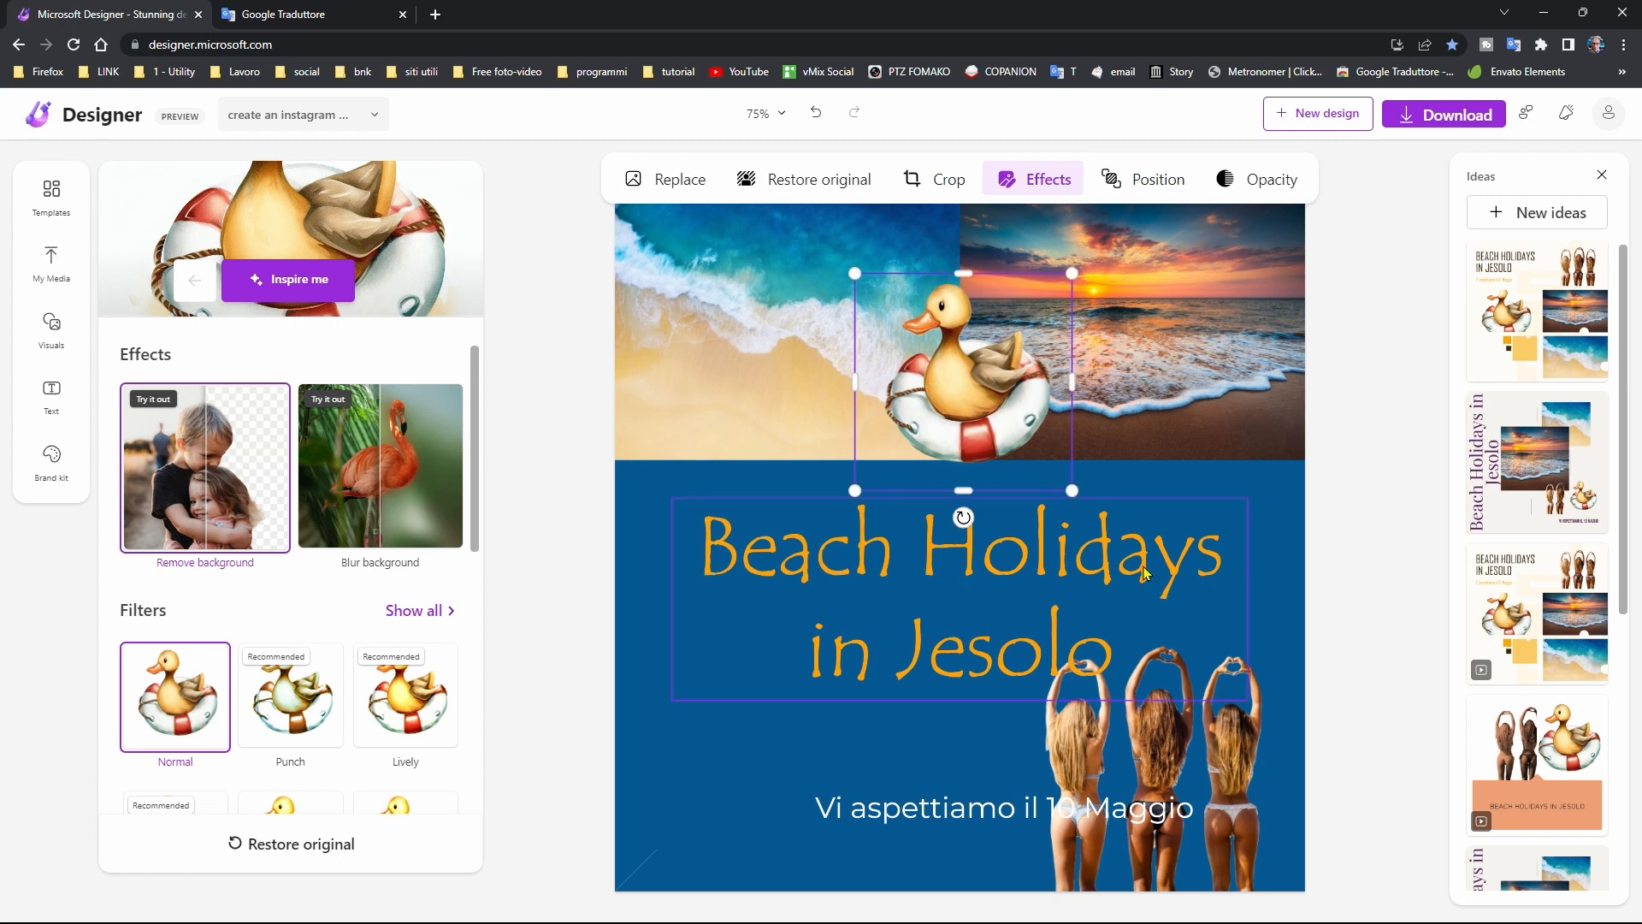
Move the duck slightly down so its lifebuoy overlaps the edge of the blue background
{"action": "left_click", "coordinate": [1189, 471]}
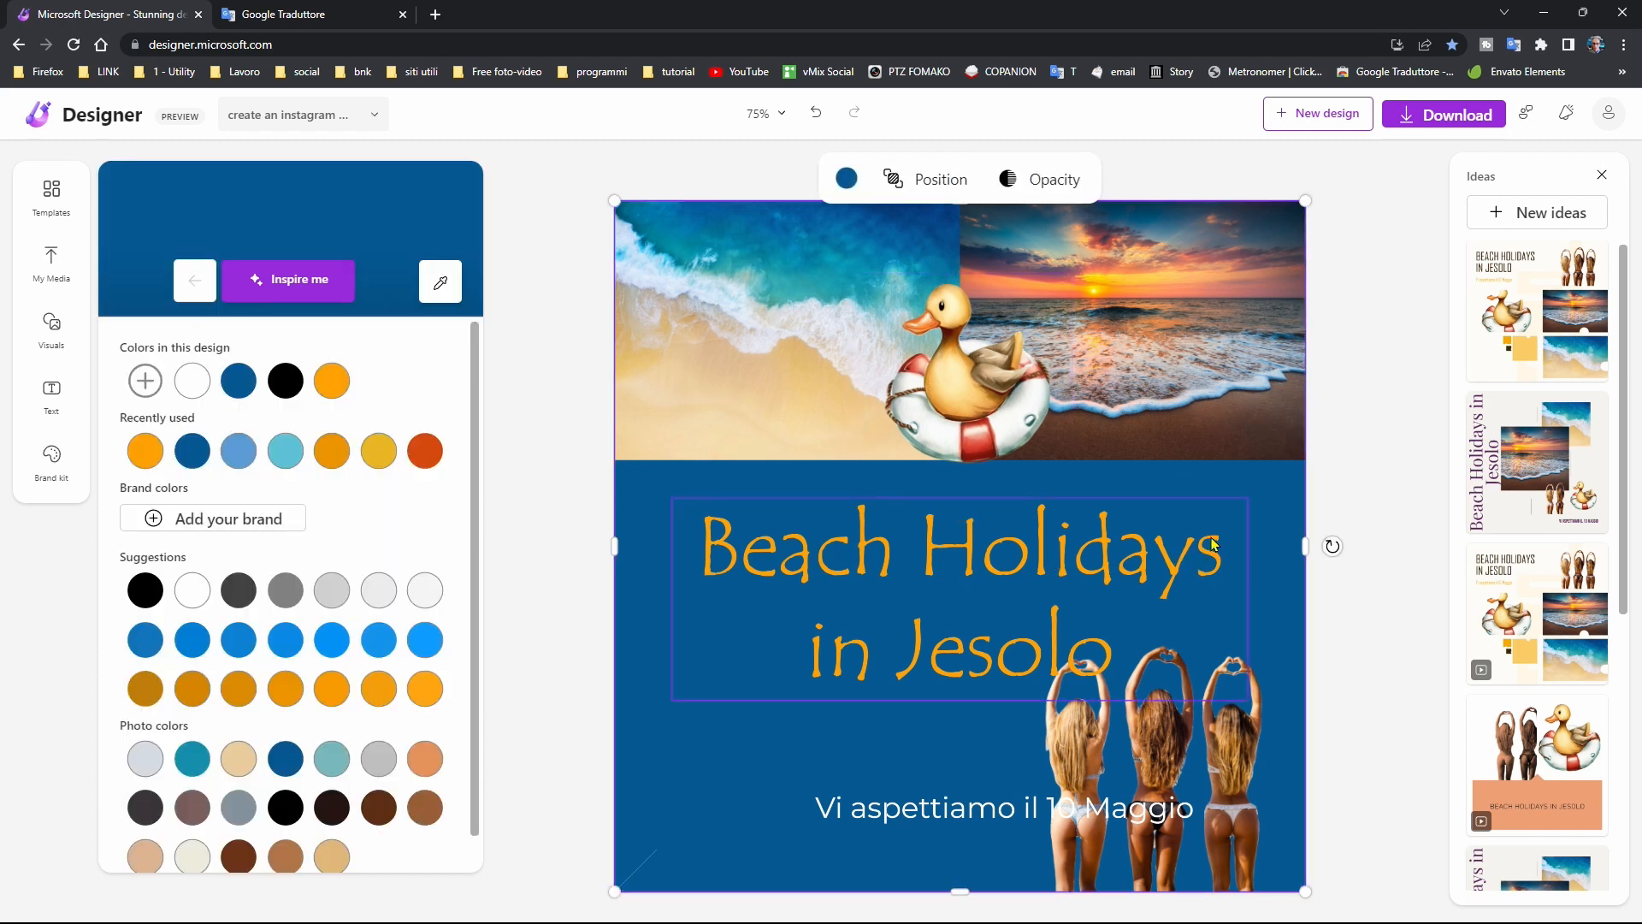
{"action": "left_click", "coordinate": [1380, 414]}
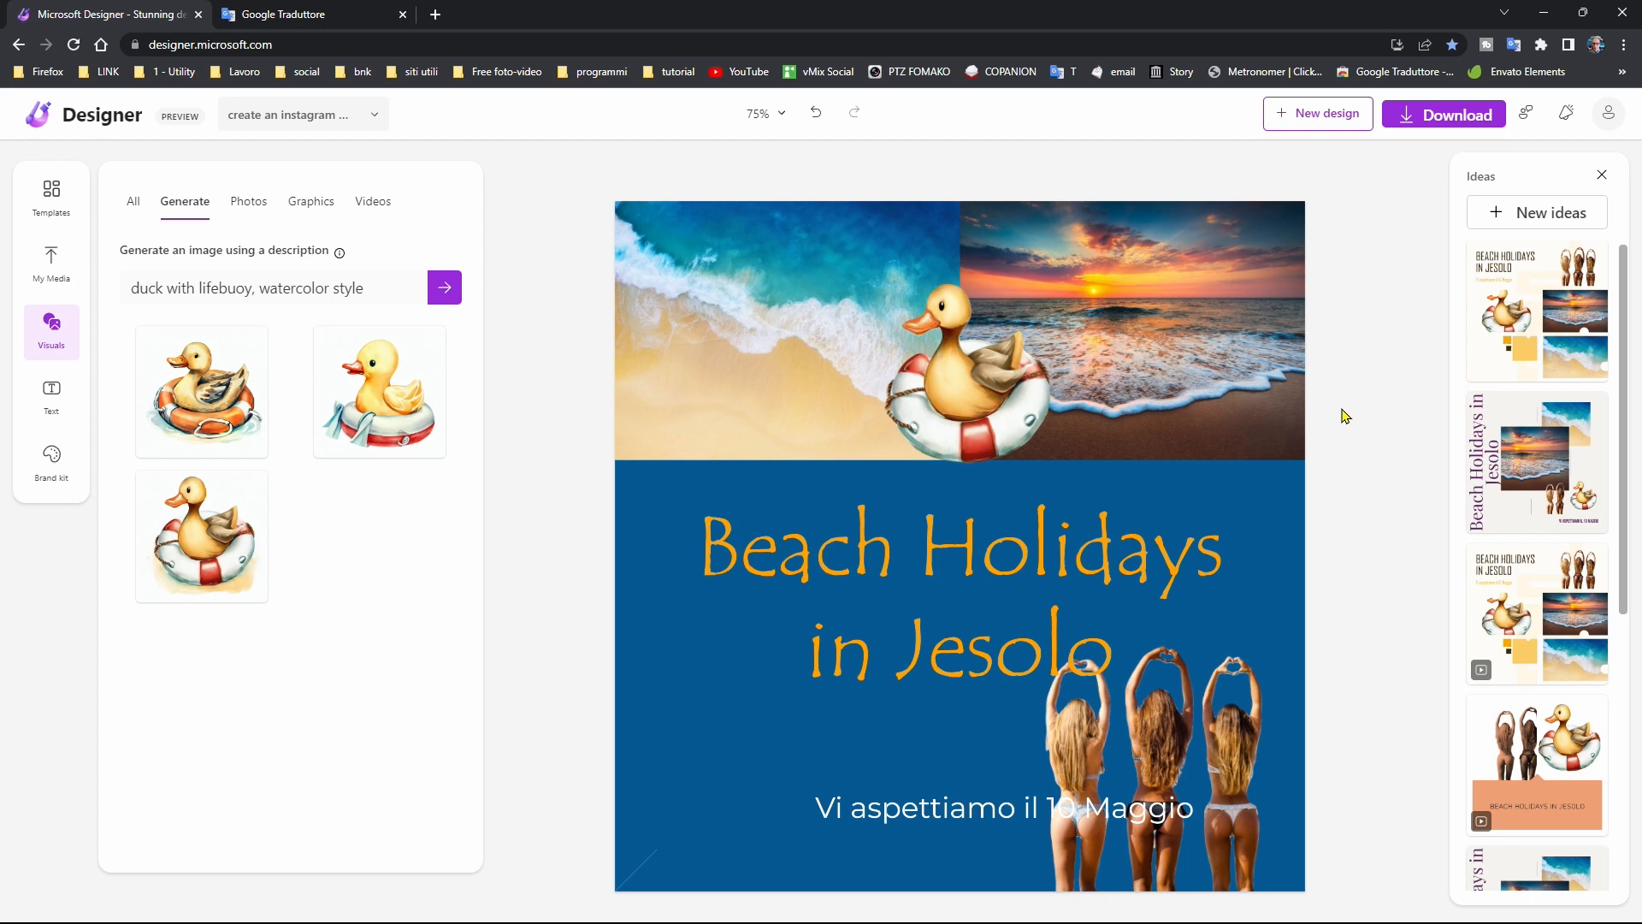
{"action": "left_click", "coordinate": [998, 419]}
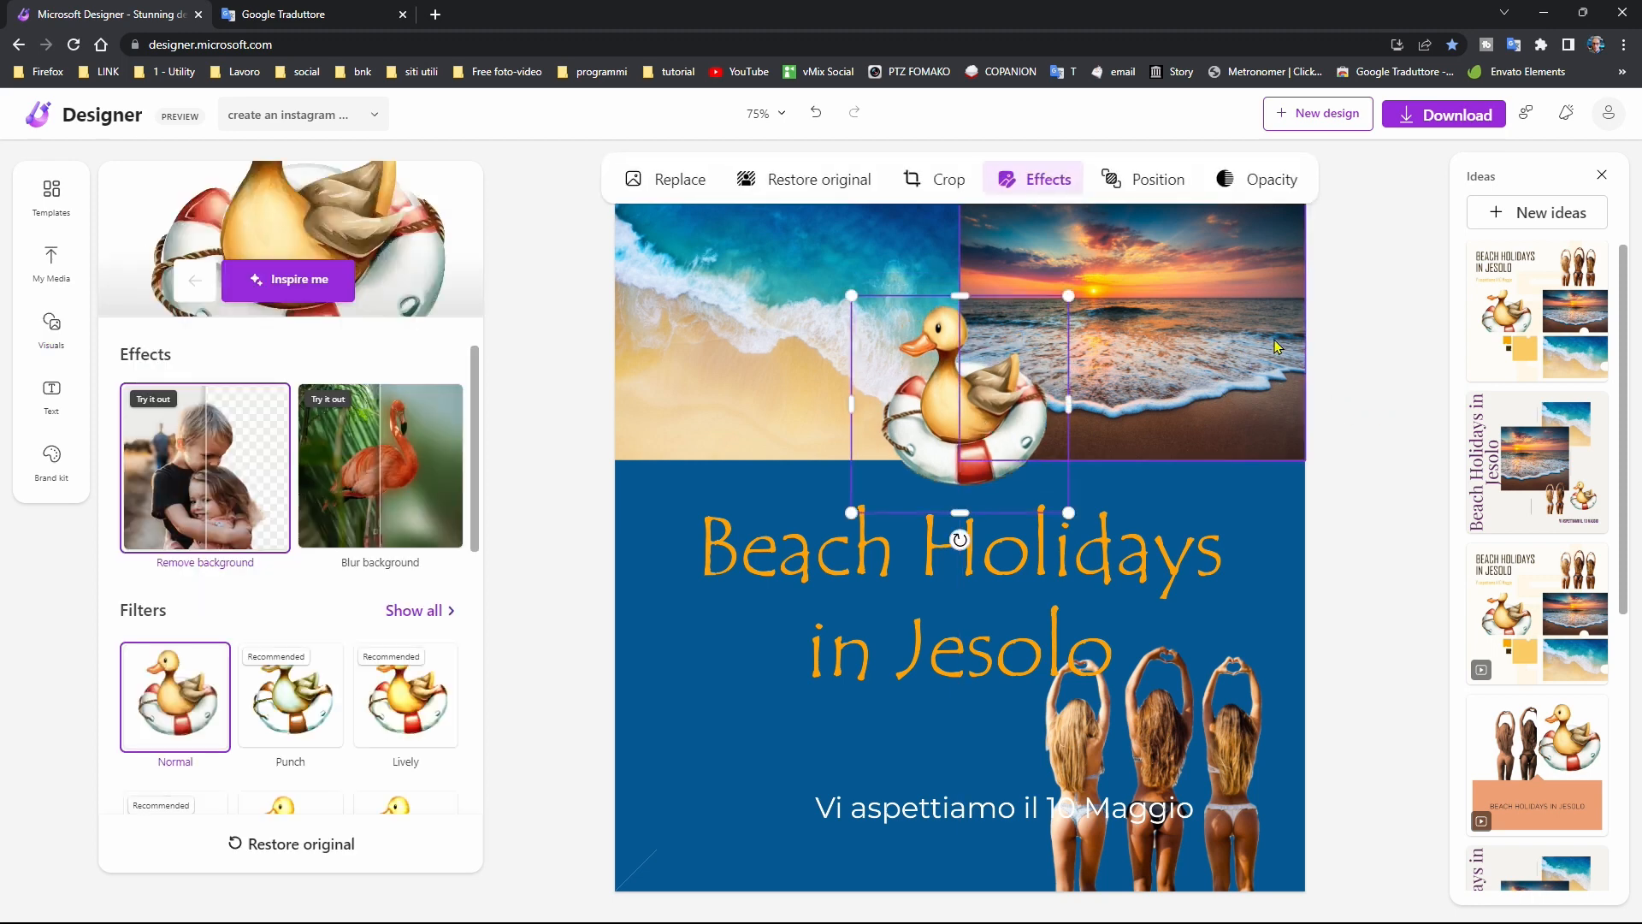
{"action": "left_click", "coordinate": [1314, 328]}
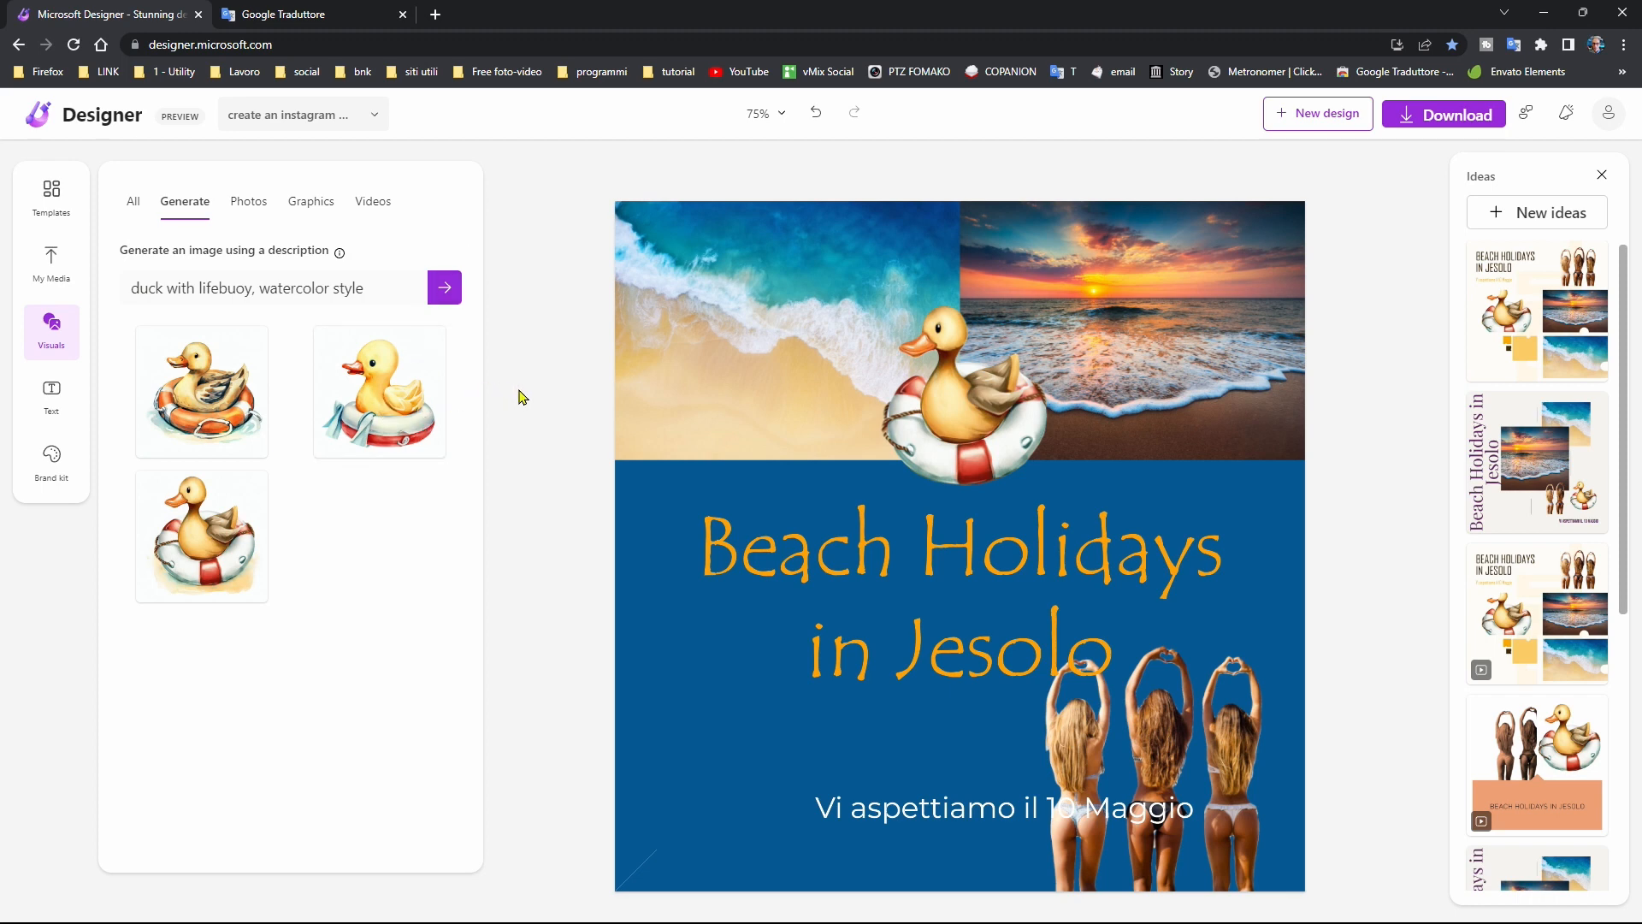
Examine the ready-made font and color combinations offered in the brand kit
{"action": "left_click", "coordinate": [53, 475]}
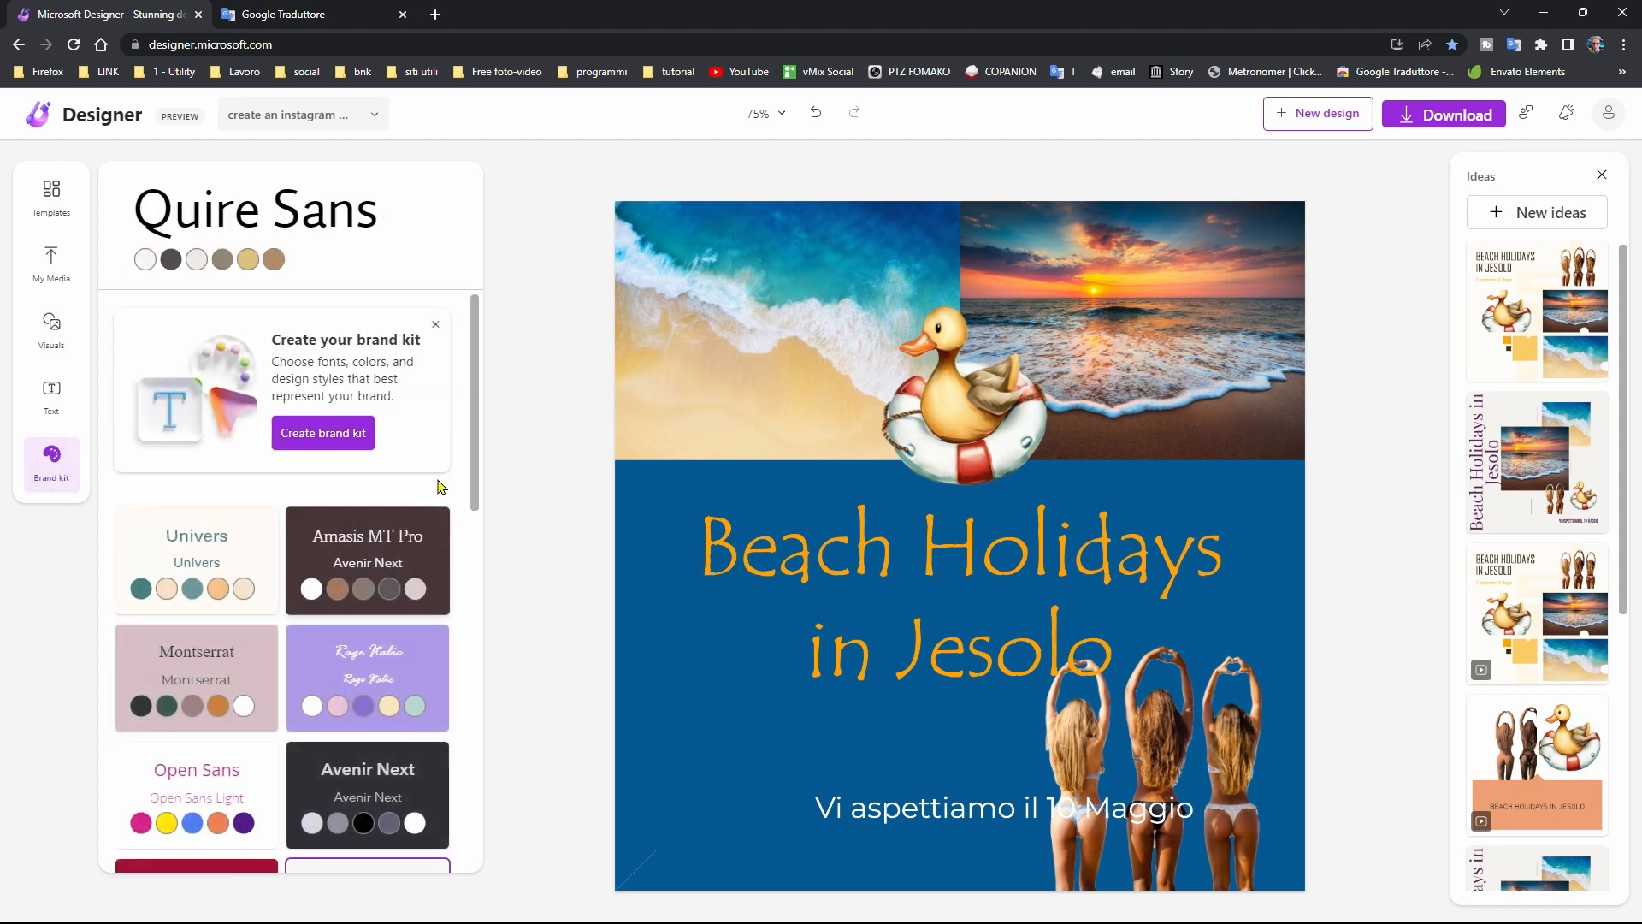
{"action": "mouse_move", "coordinate": [472, 354]}
{"action": "left_mouse_down"}
{"action": "mouse_move", "coordinate": [469, 719]}
{"action": "mouse_move", "coordinate": [479, 332]}
{"action": "left_mouse_up"}
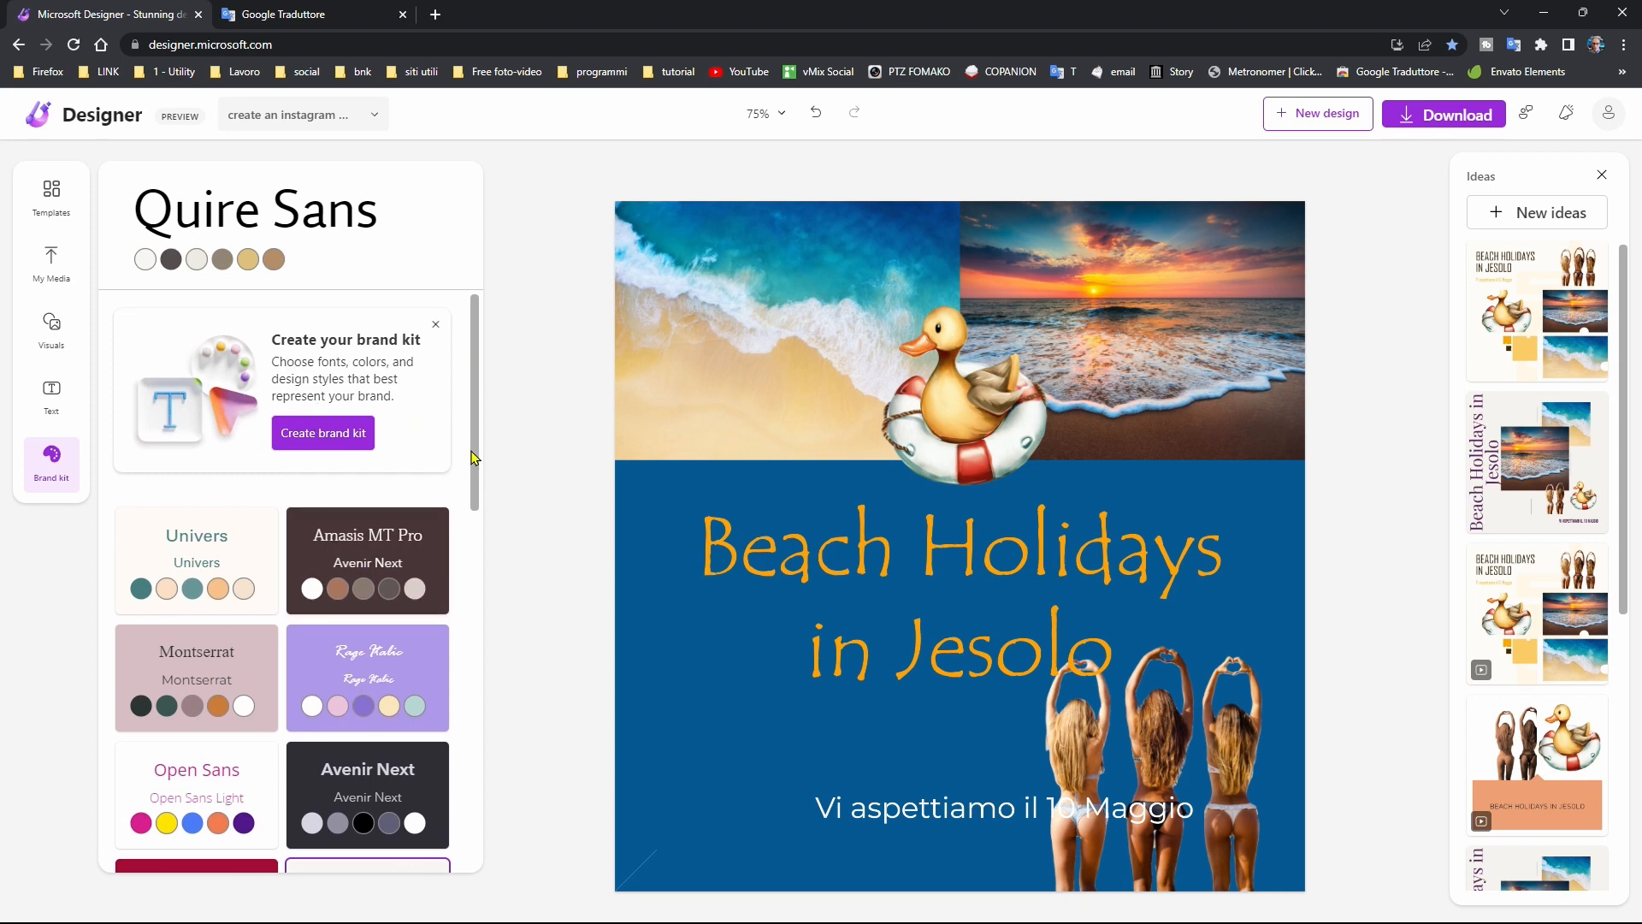
Apply the ready-made Rage Italic font and color combination to the design
{"action": "scroll", "coordinate": [300, 537], "scroll_direction": "down", "scroll_amount": 1}
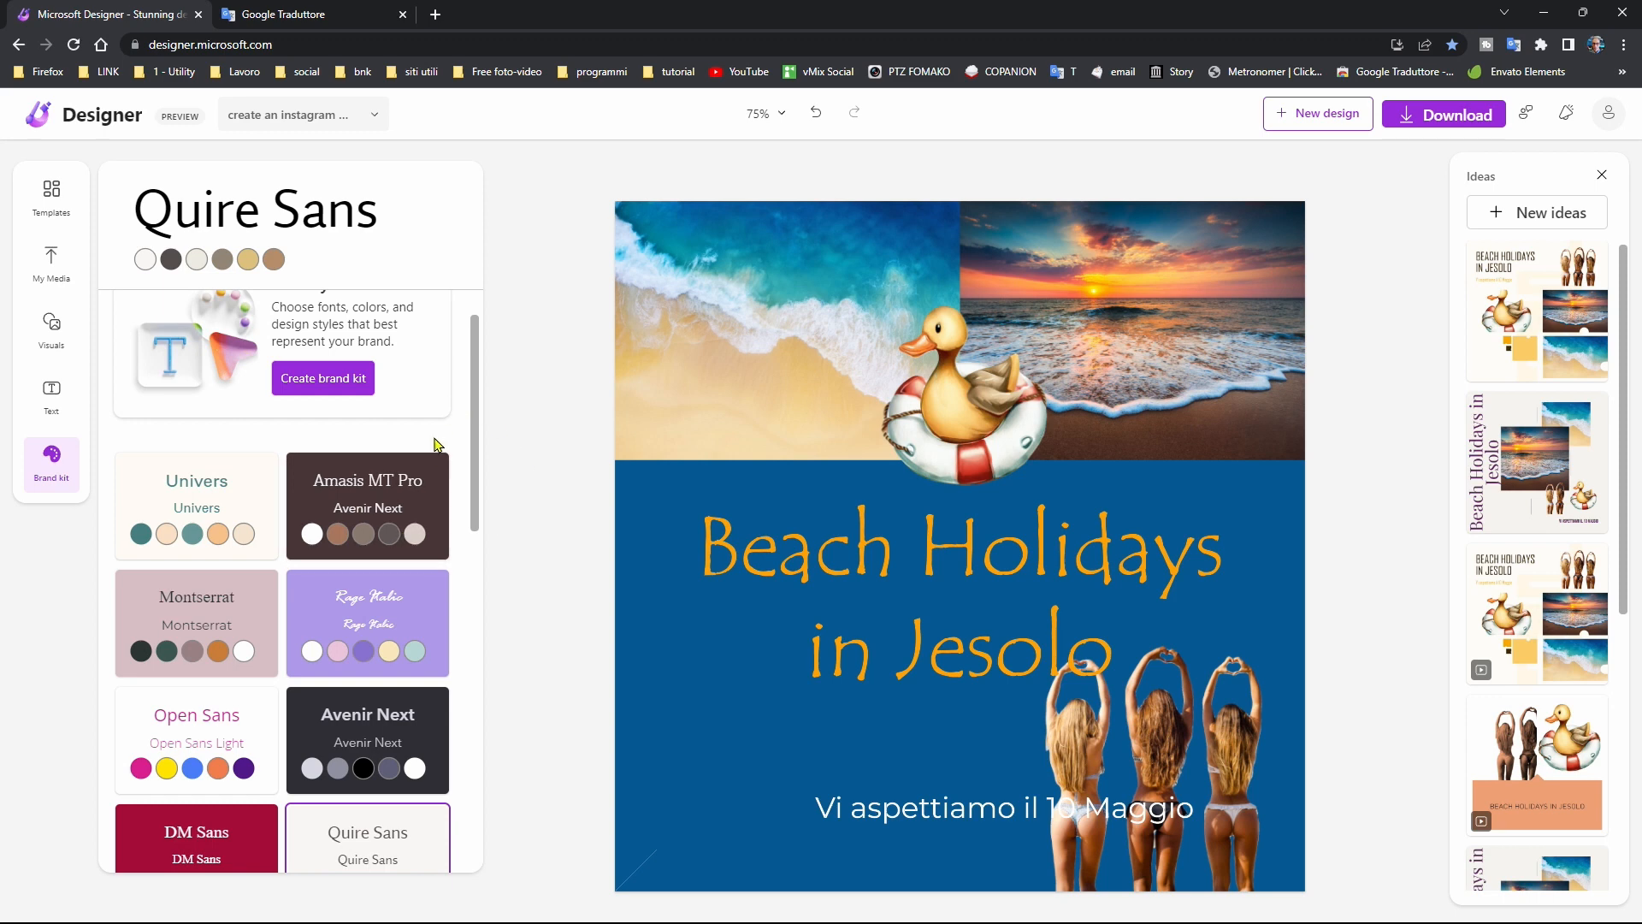
{"action": "left_click", "coordinate": [417, 623]}
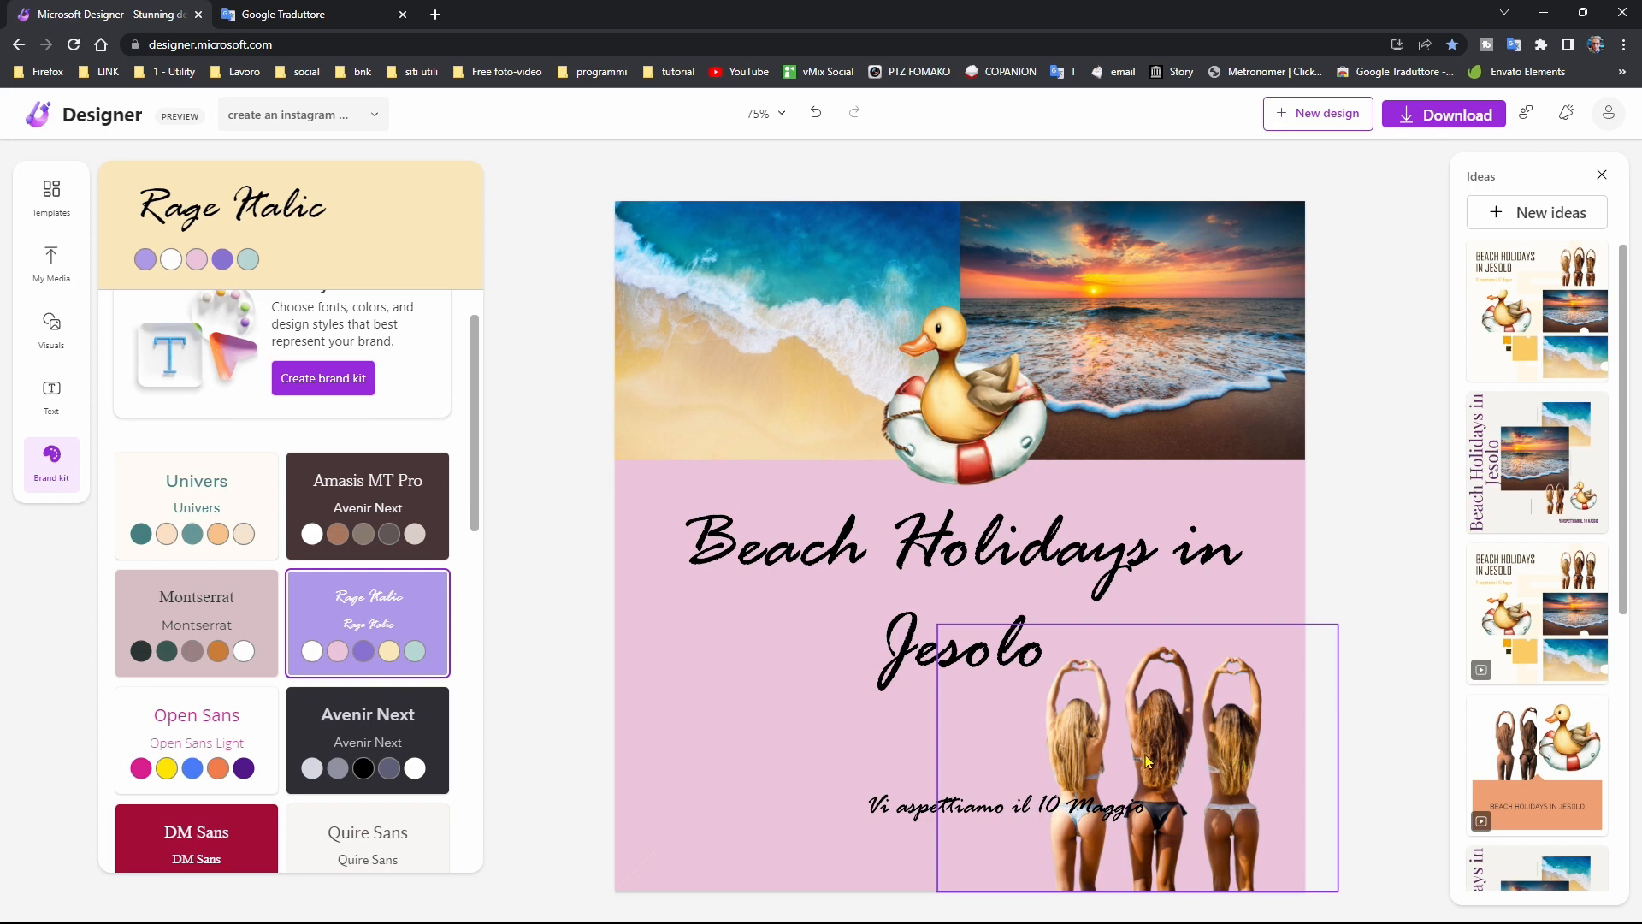
{"action": "mouse_move", "coordinate": [382, 620]}
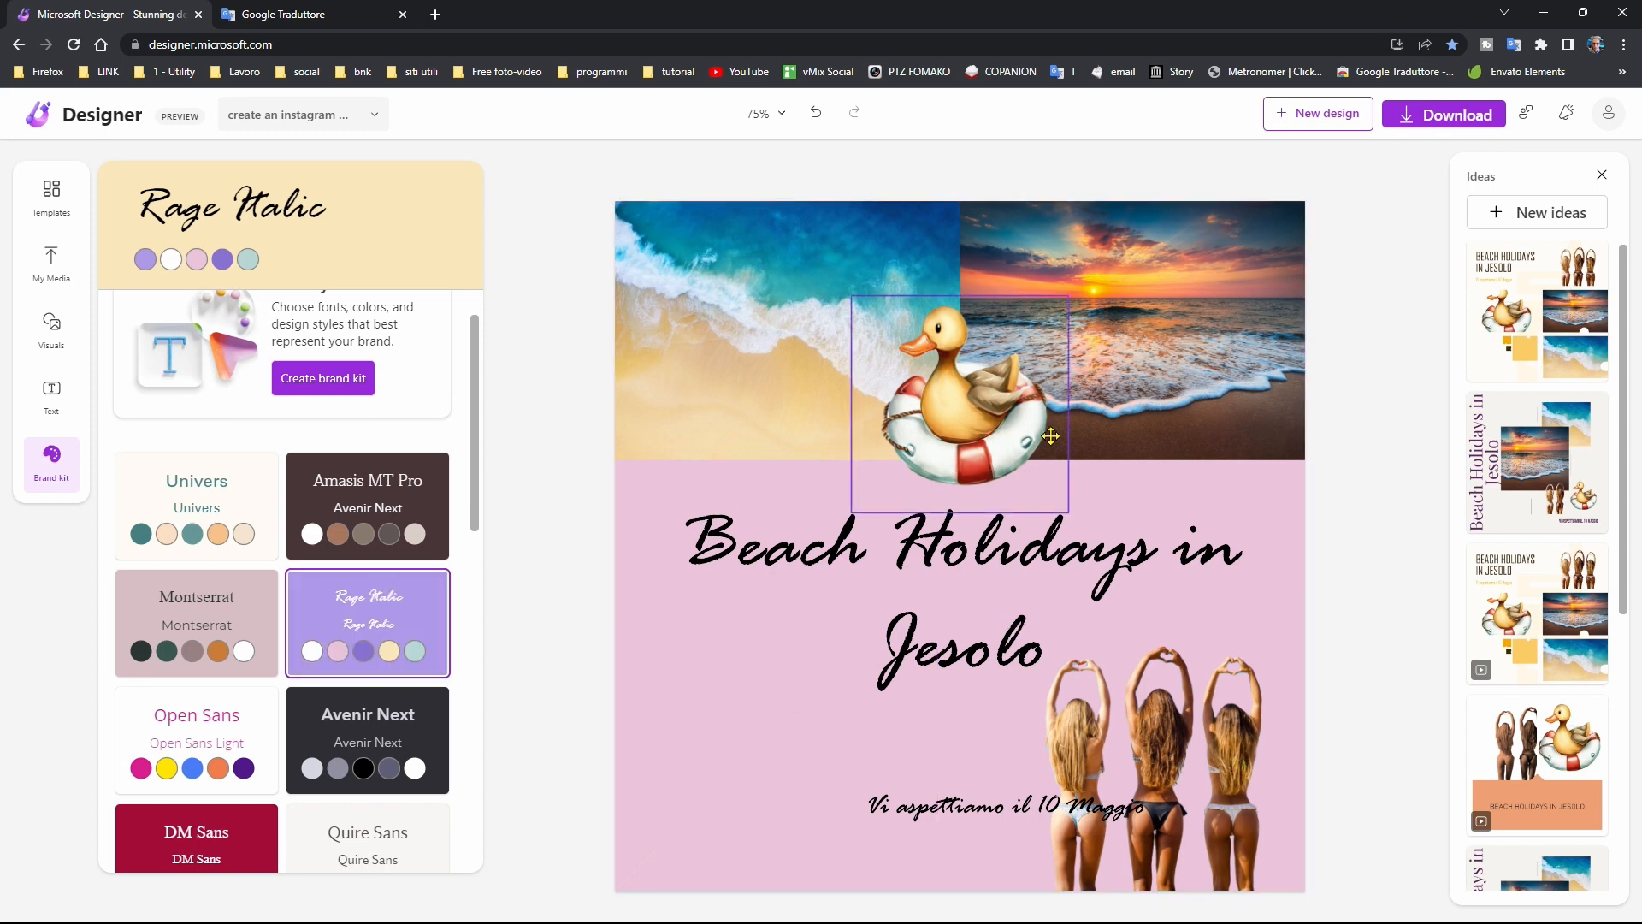
Apply the ready-made Elephant and Montserrat font and color combination, then look through the remaining brand kit combinations
{"action": "scroll", "coordinate": [443, 642], "scroll_direction": "down", "scroll_amount": 4}
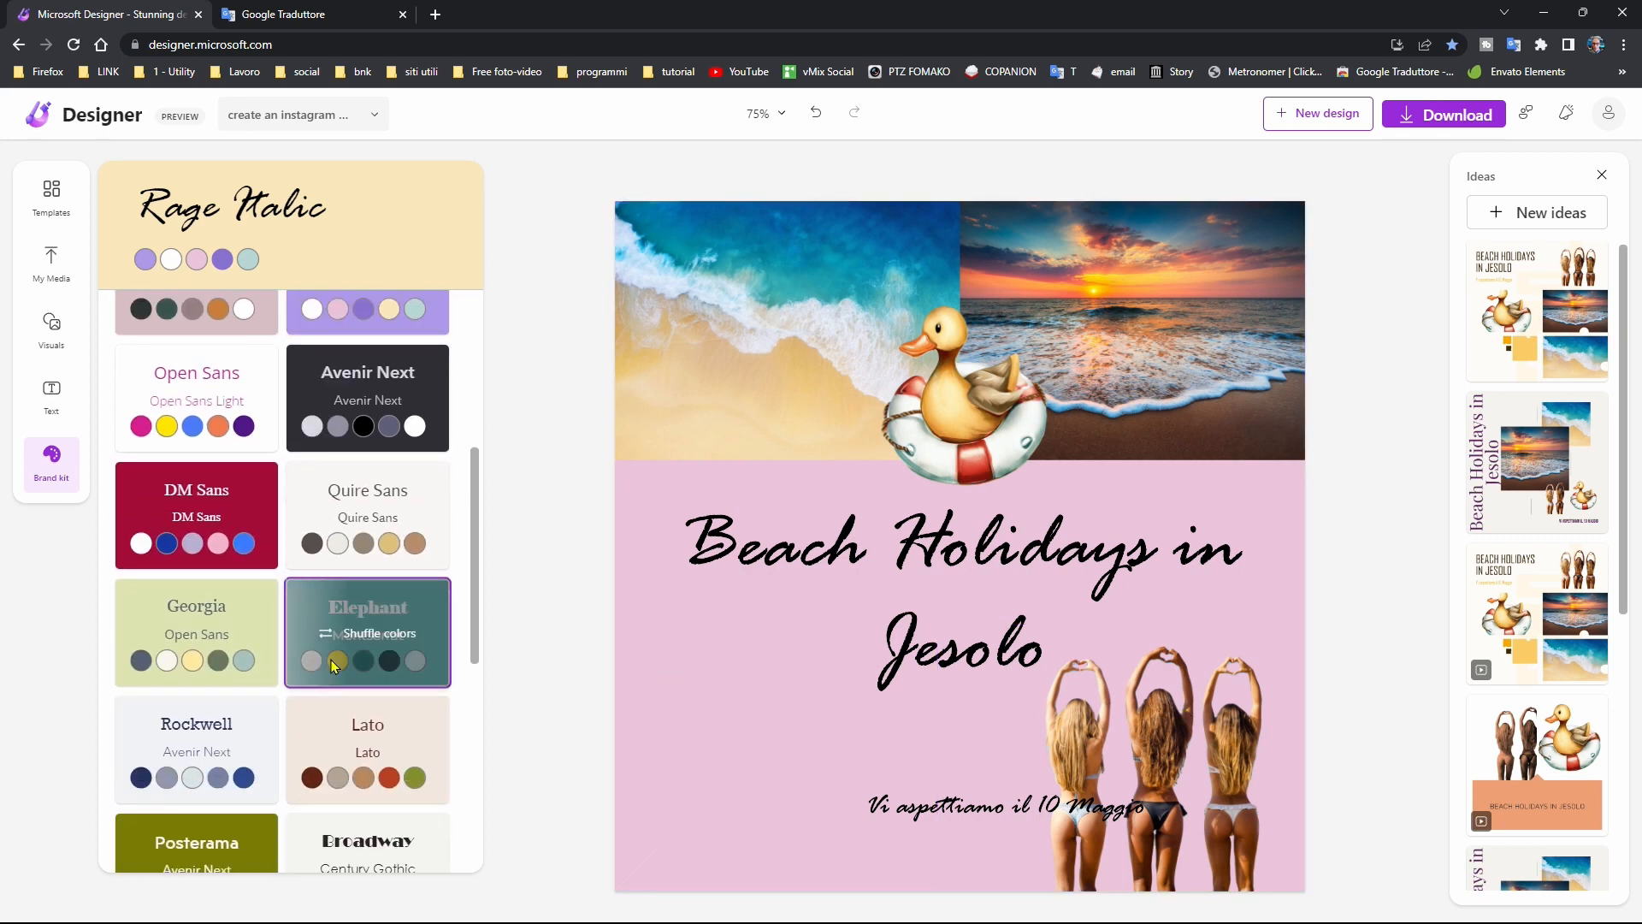
{"action": "left_click", "coordinate": [413, 665]}
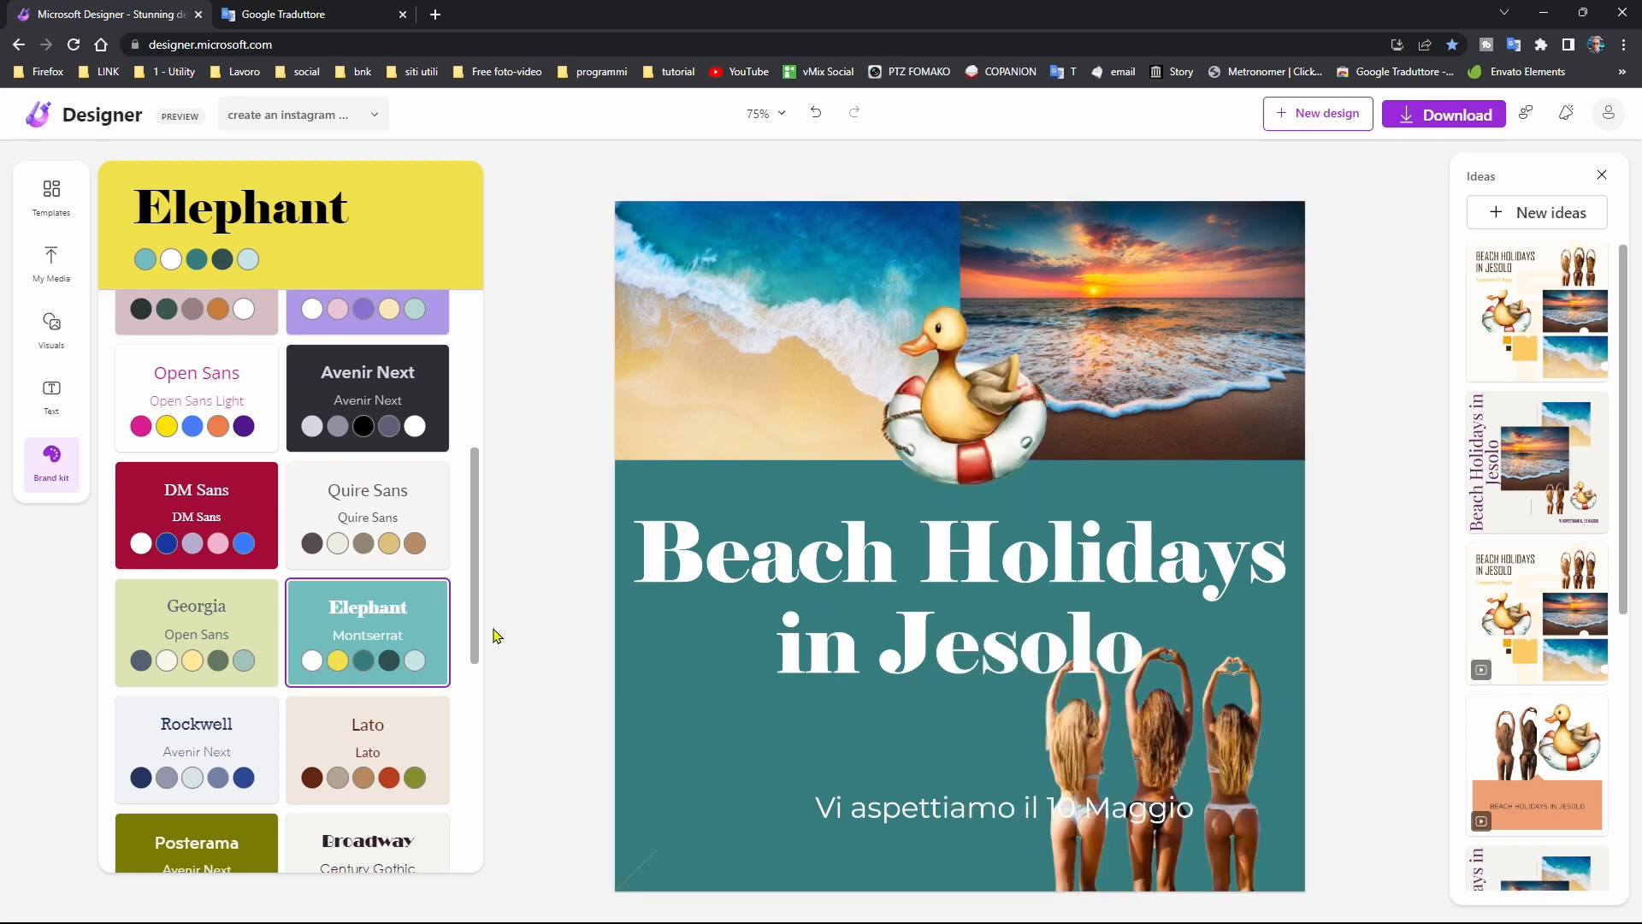
{"action": "scroll", "coordinate": [428, 648], "scroll_direction": "down", "scroll_amount": 3}
{"action": "scroll", "coordinate": [428, 649], "scroll_direction": "down", "scroll_amount": 2}
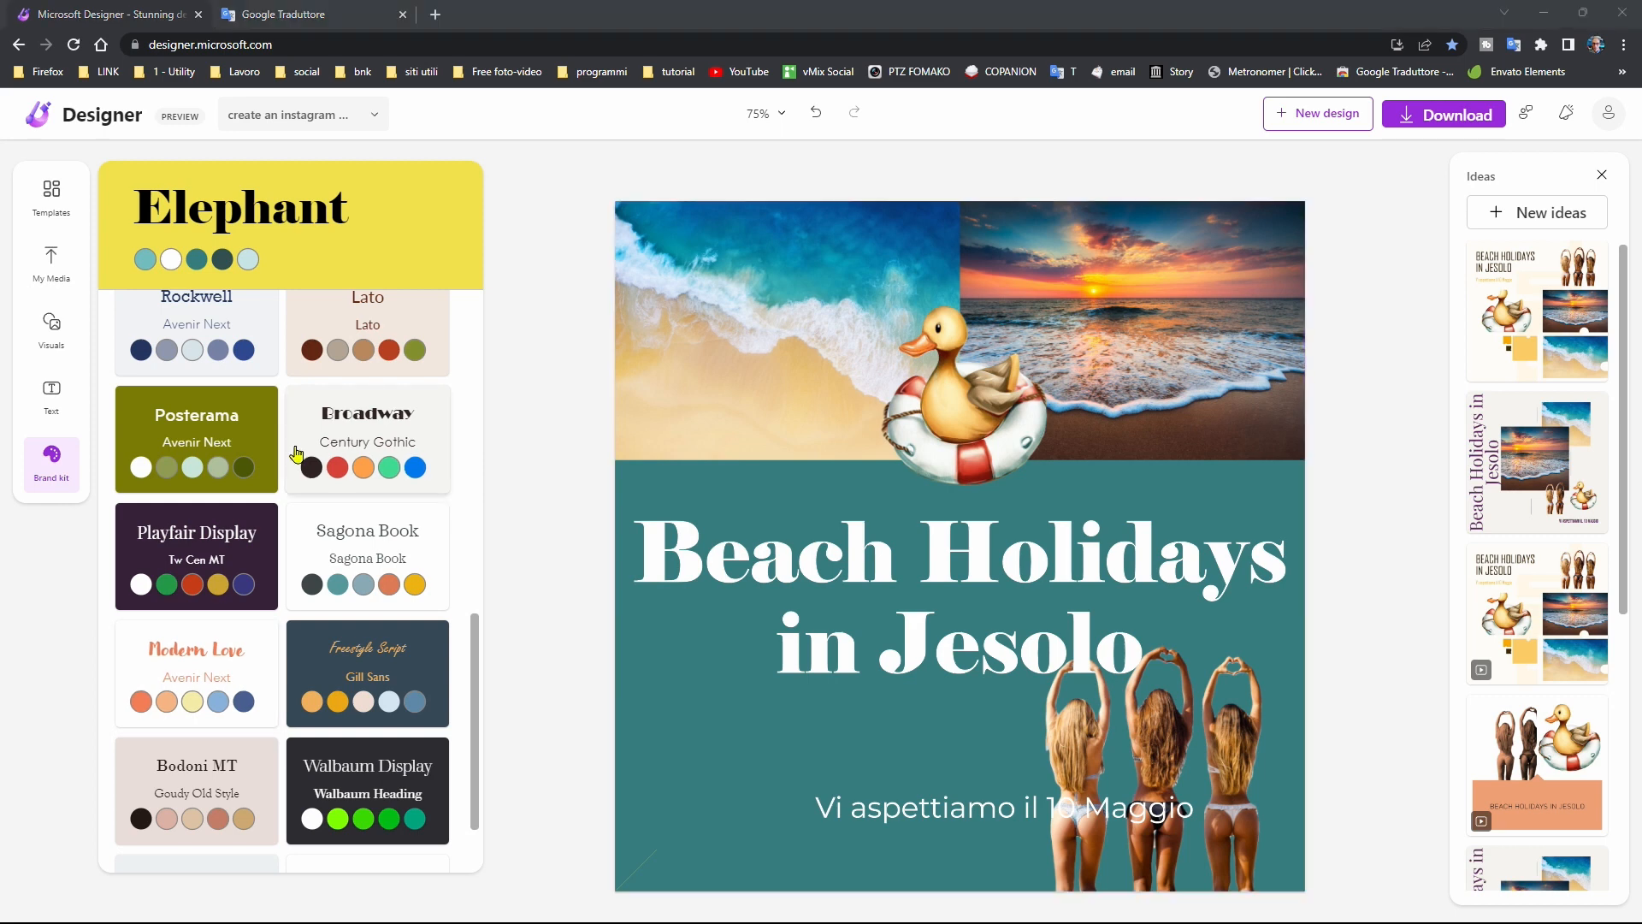
Insert the stored photo of the woman in a brown dress drinking from a beer mug into the design
{"action": "left_click", "coordinate": [54, 267]}
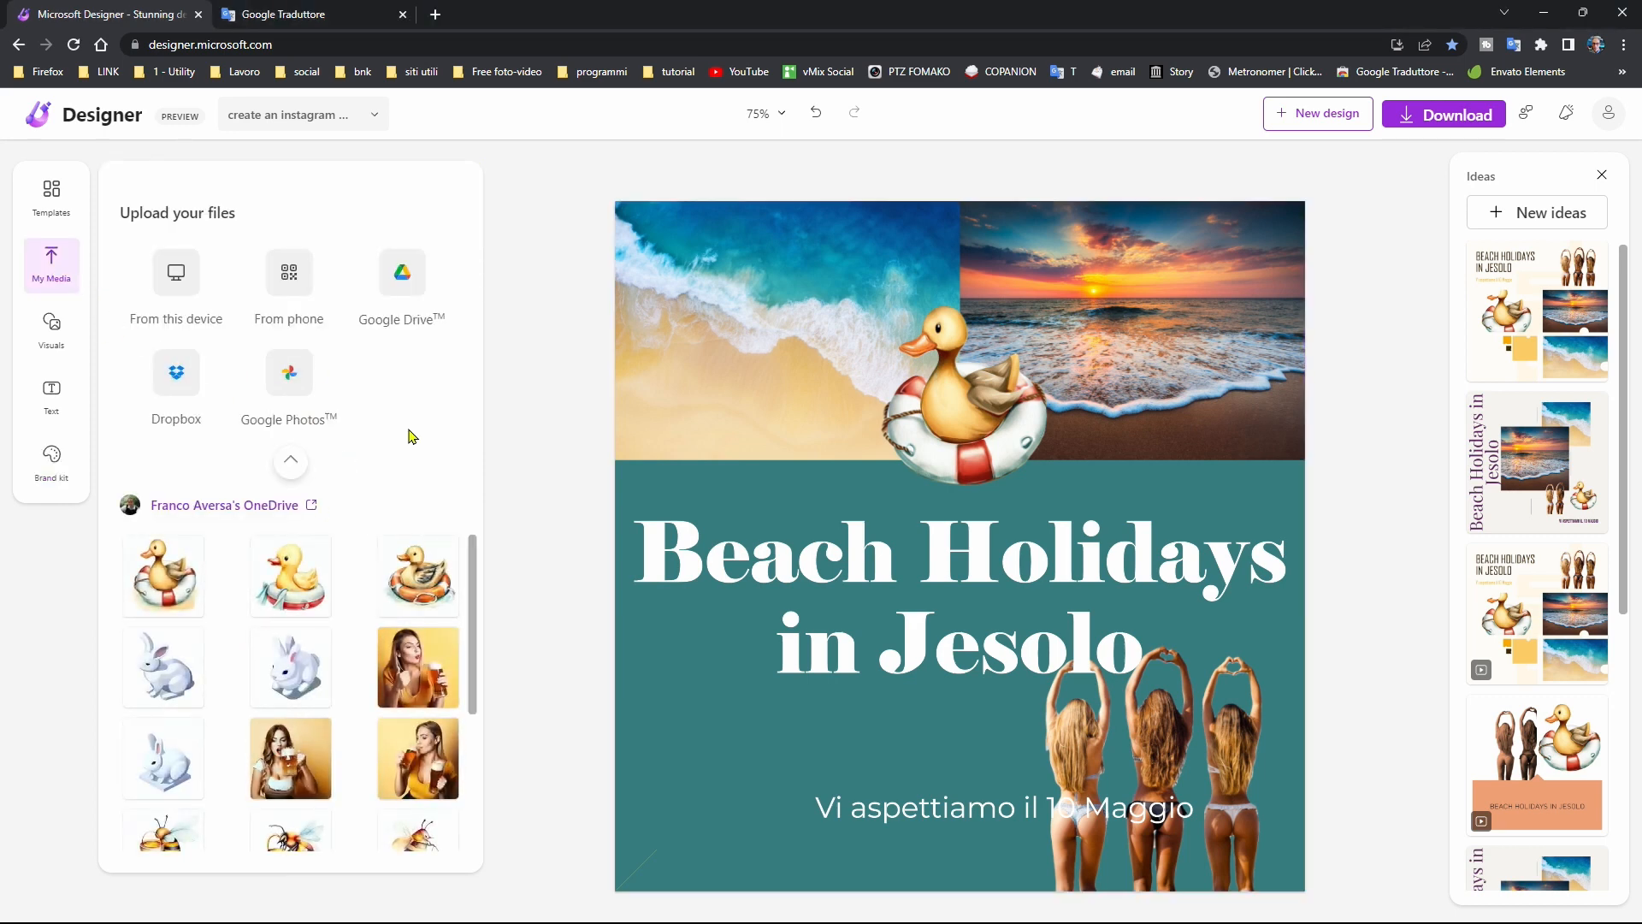
{"action": "left_click_drag", "start_coordinate": [473, 590], "coordinate": [496, 535]}
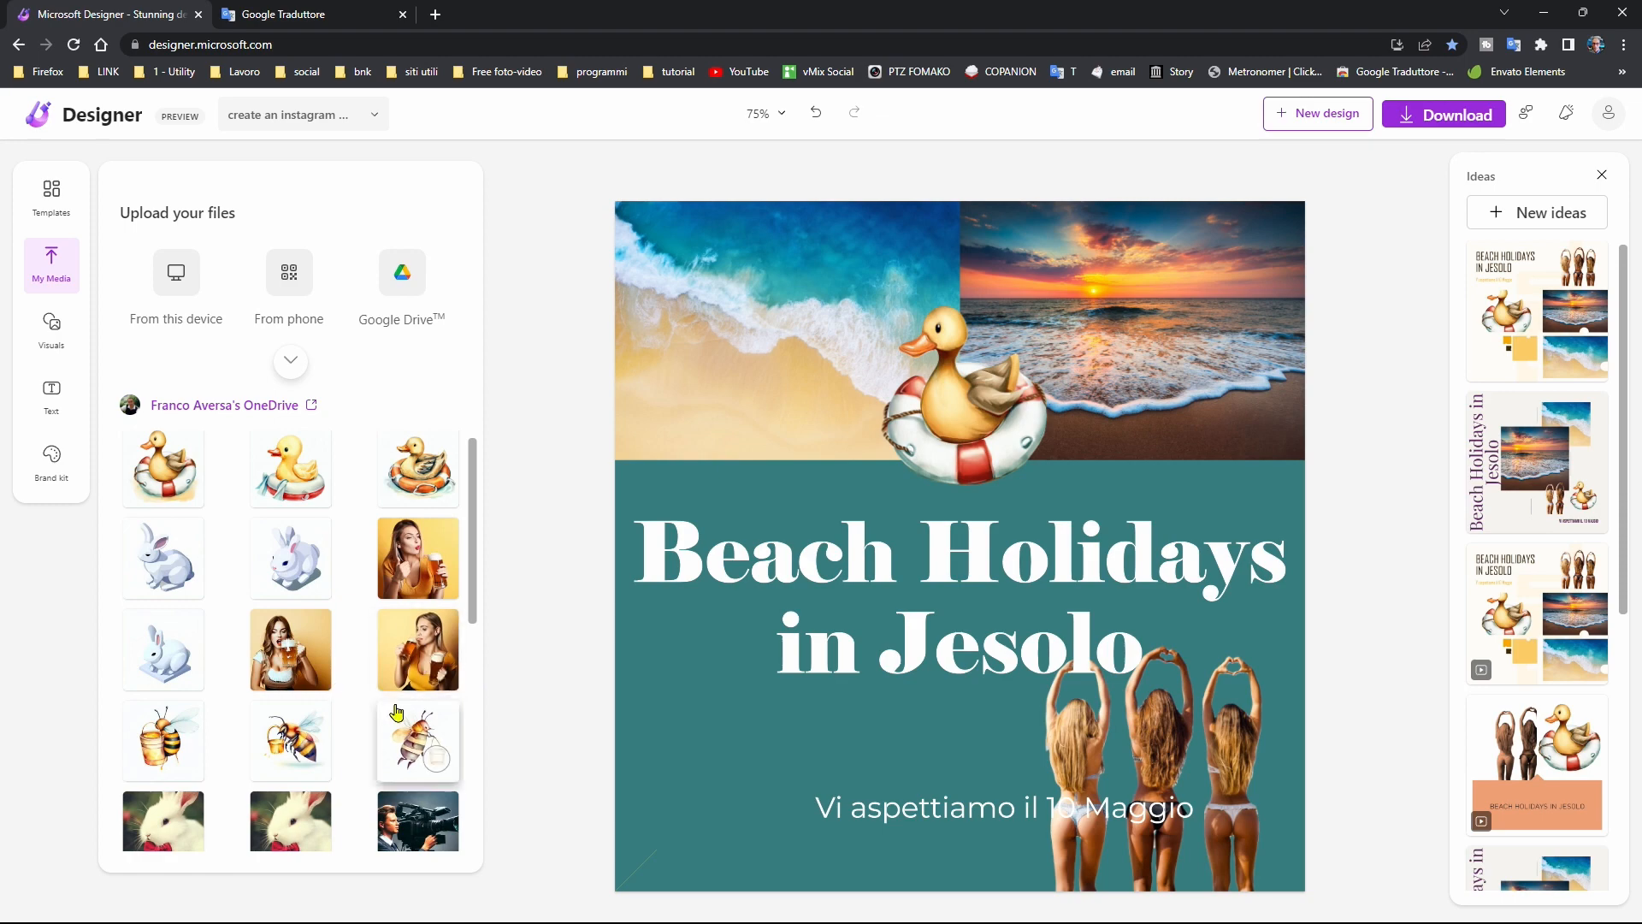
{"action": "left_click", "coordinate": [300, 666]}
{"action": "left_click_drag", "start_coordinate": [293, 667], "coordinate": [744, 419]}
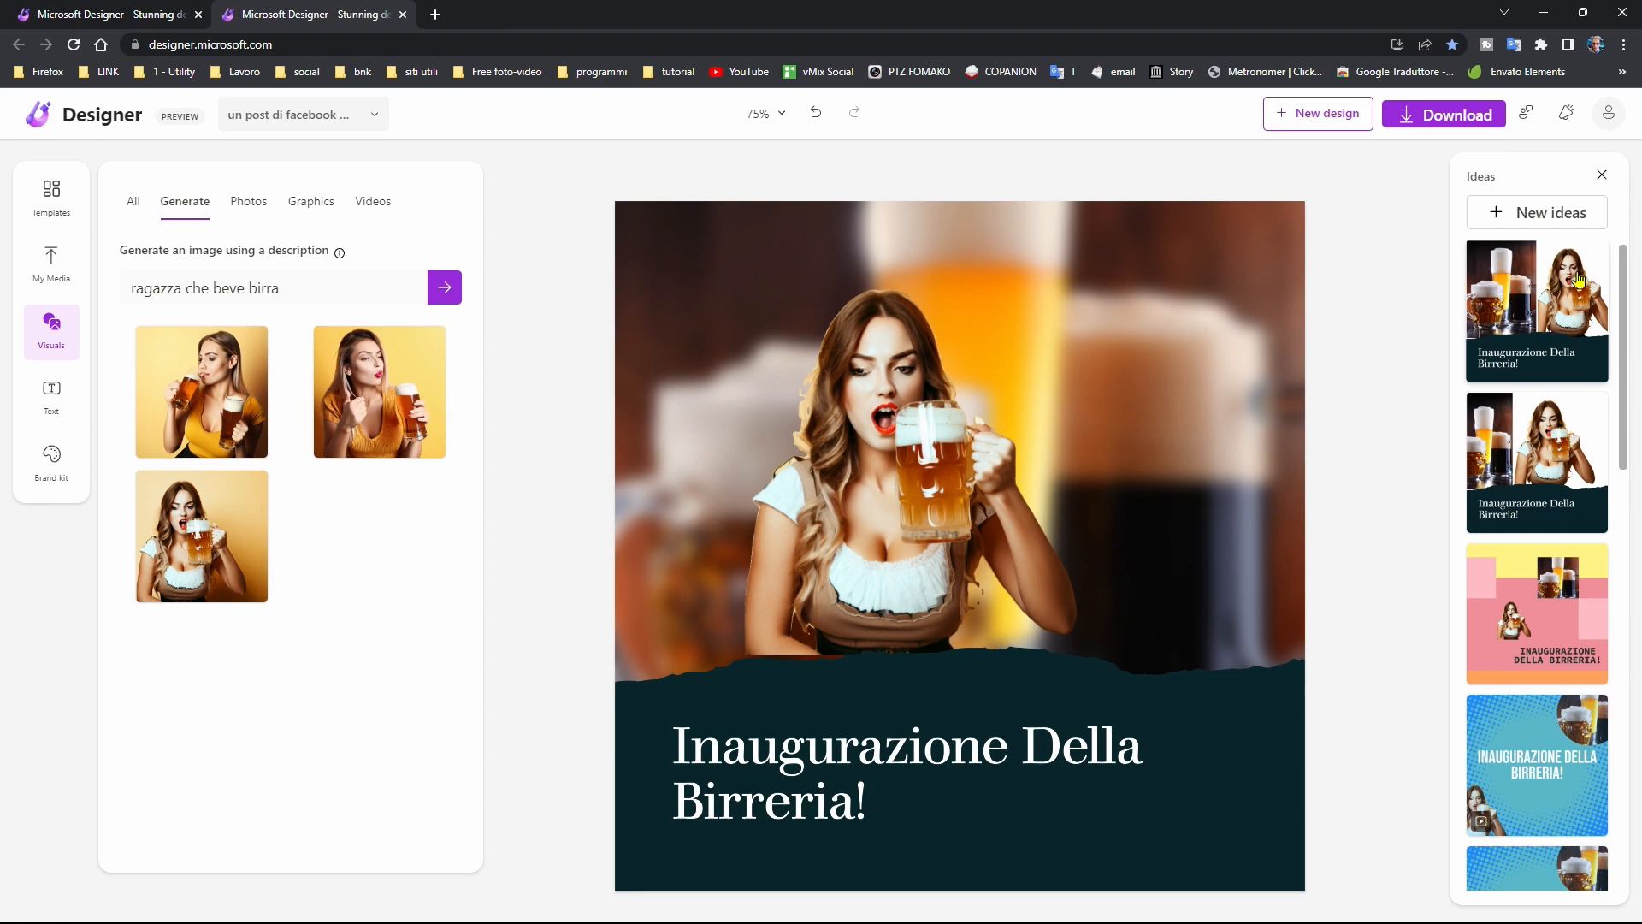
Remove the beer photo's background, then shrink the woman and place her in the lower-left corner of the post
{"action": "left_click", "coordinate": [1561, 310]}
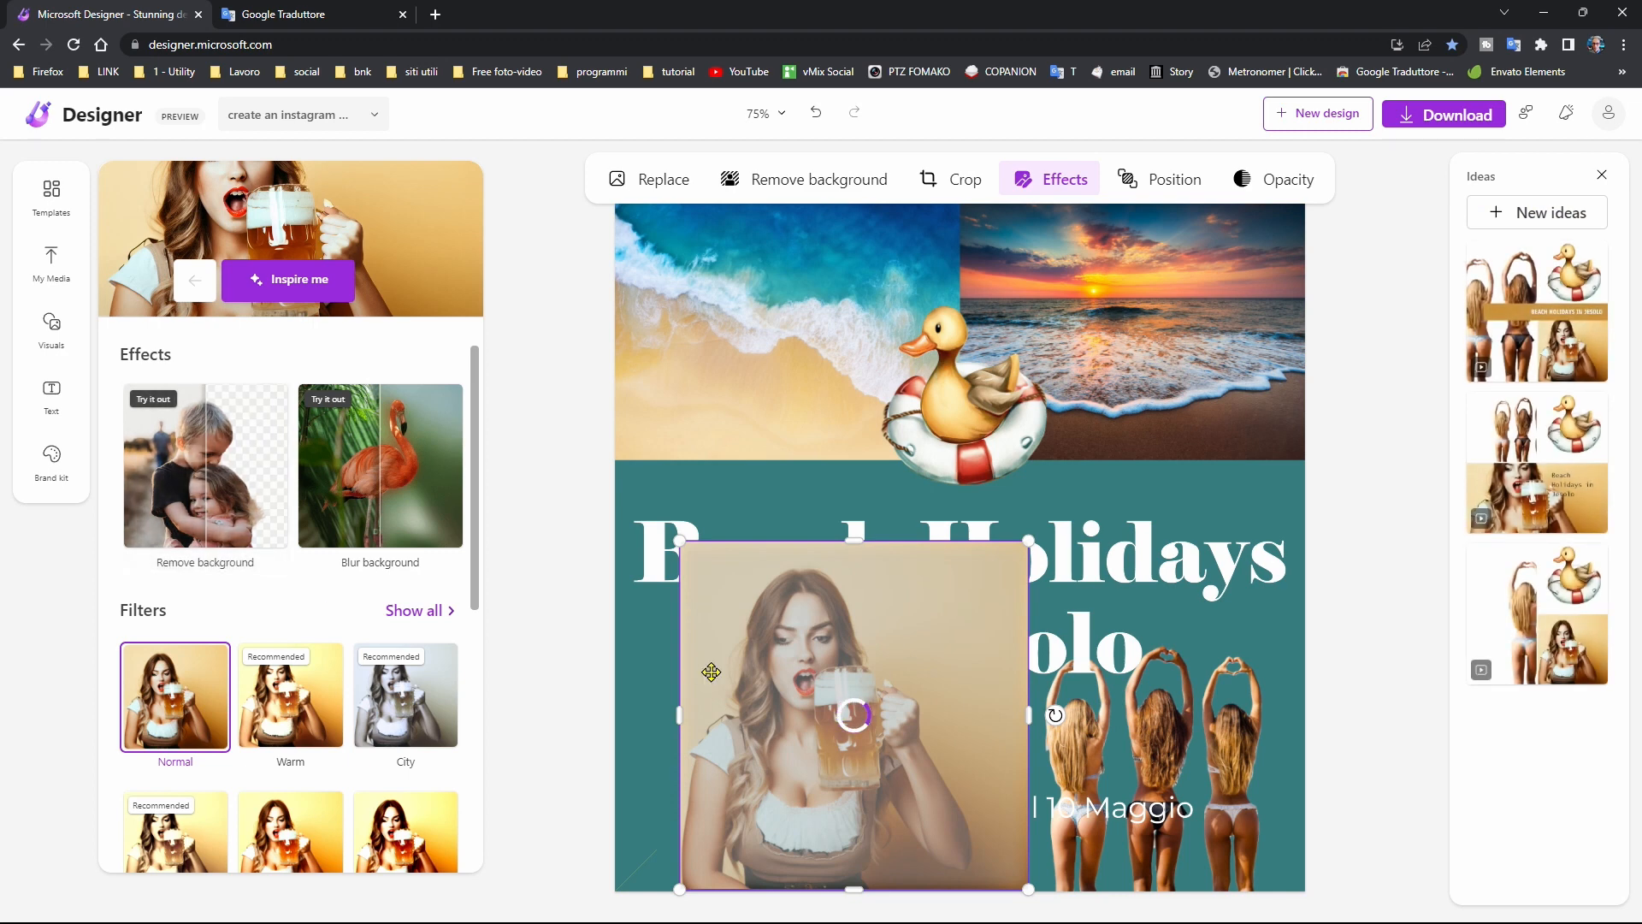
{"action": "left_click_drag", "start_coordinate": [847, 775], "coordinate": [810, 799]}
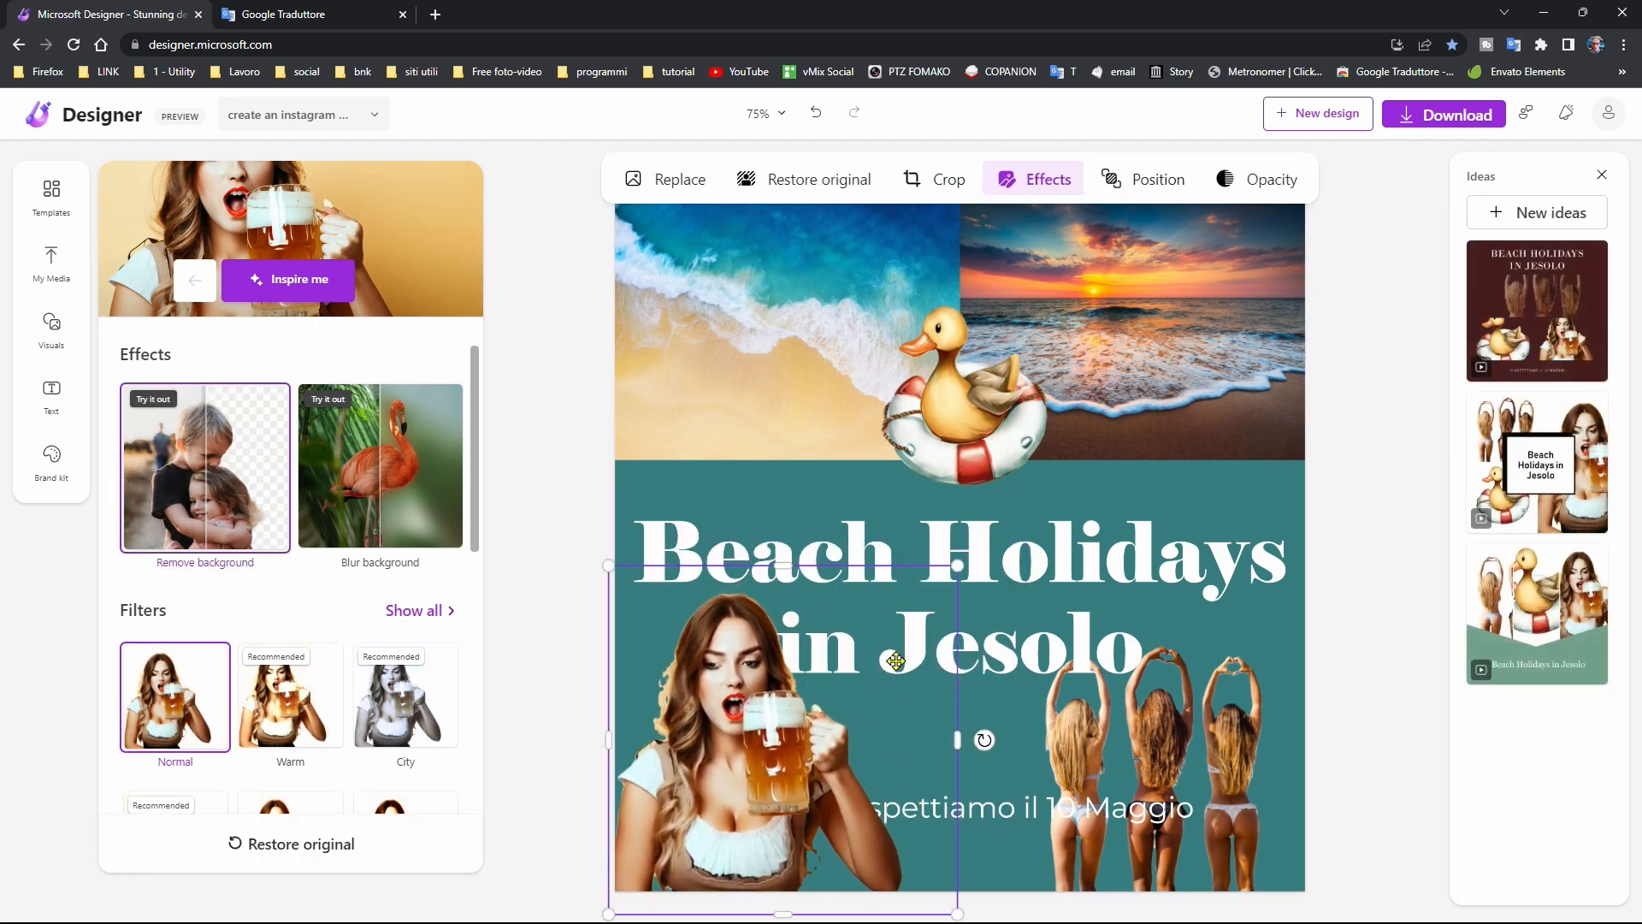
{"action": "left_click_drag", "start_coordinate": [962, 577], "coordinate": [876, 650]}
{"action": "left_click", "coordinate": [999, 752]}
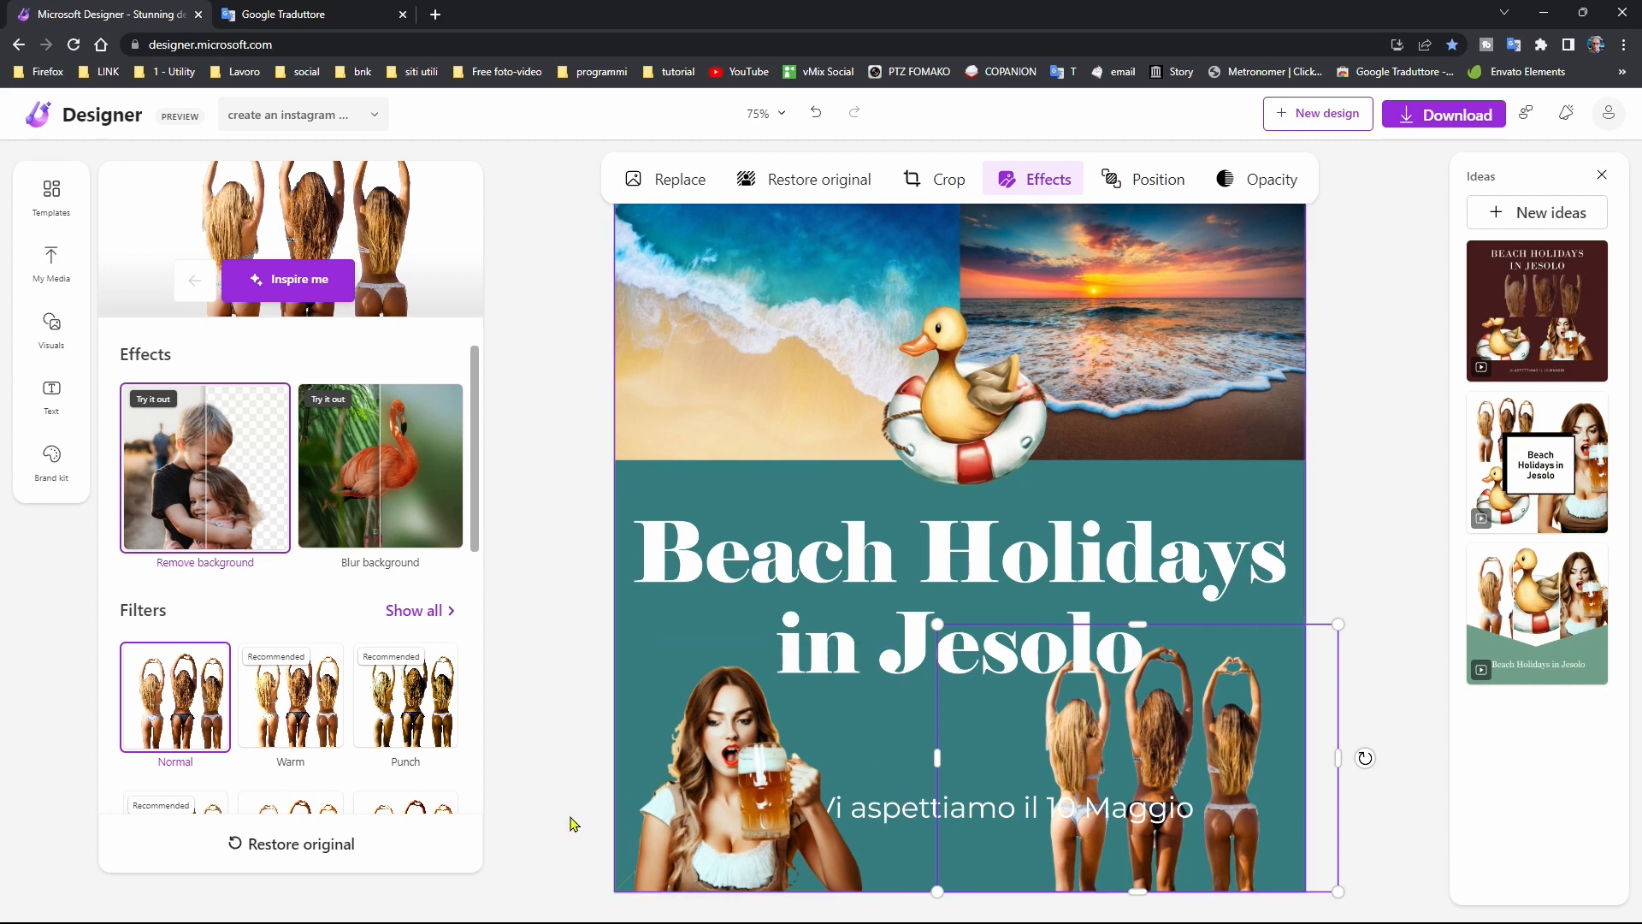
{"action": "left_click", "coordinate": [542, 810]}
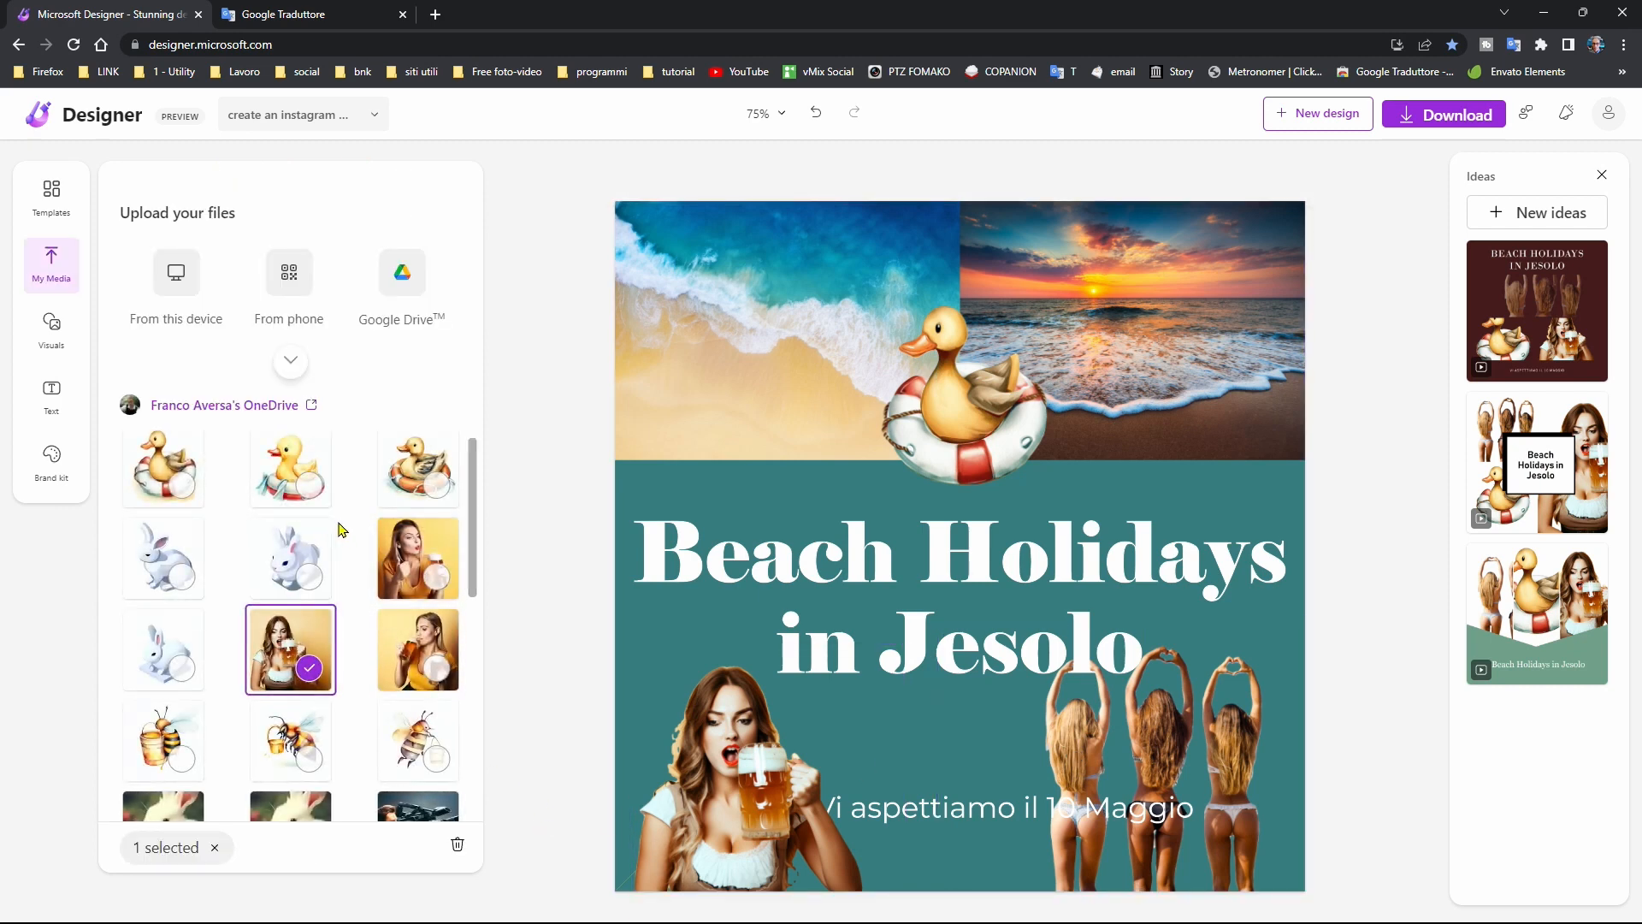
Look through the stored images in the OneDrive media library
{"action": "scroll", "coordinate": [431, 575], "scroll_direction": "down", "scroll_amount": 10}
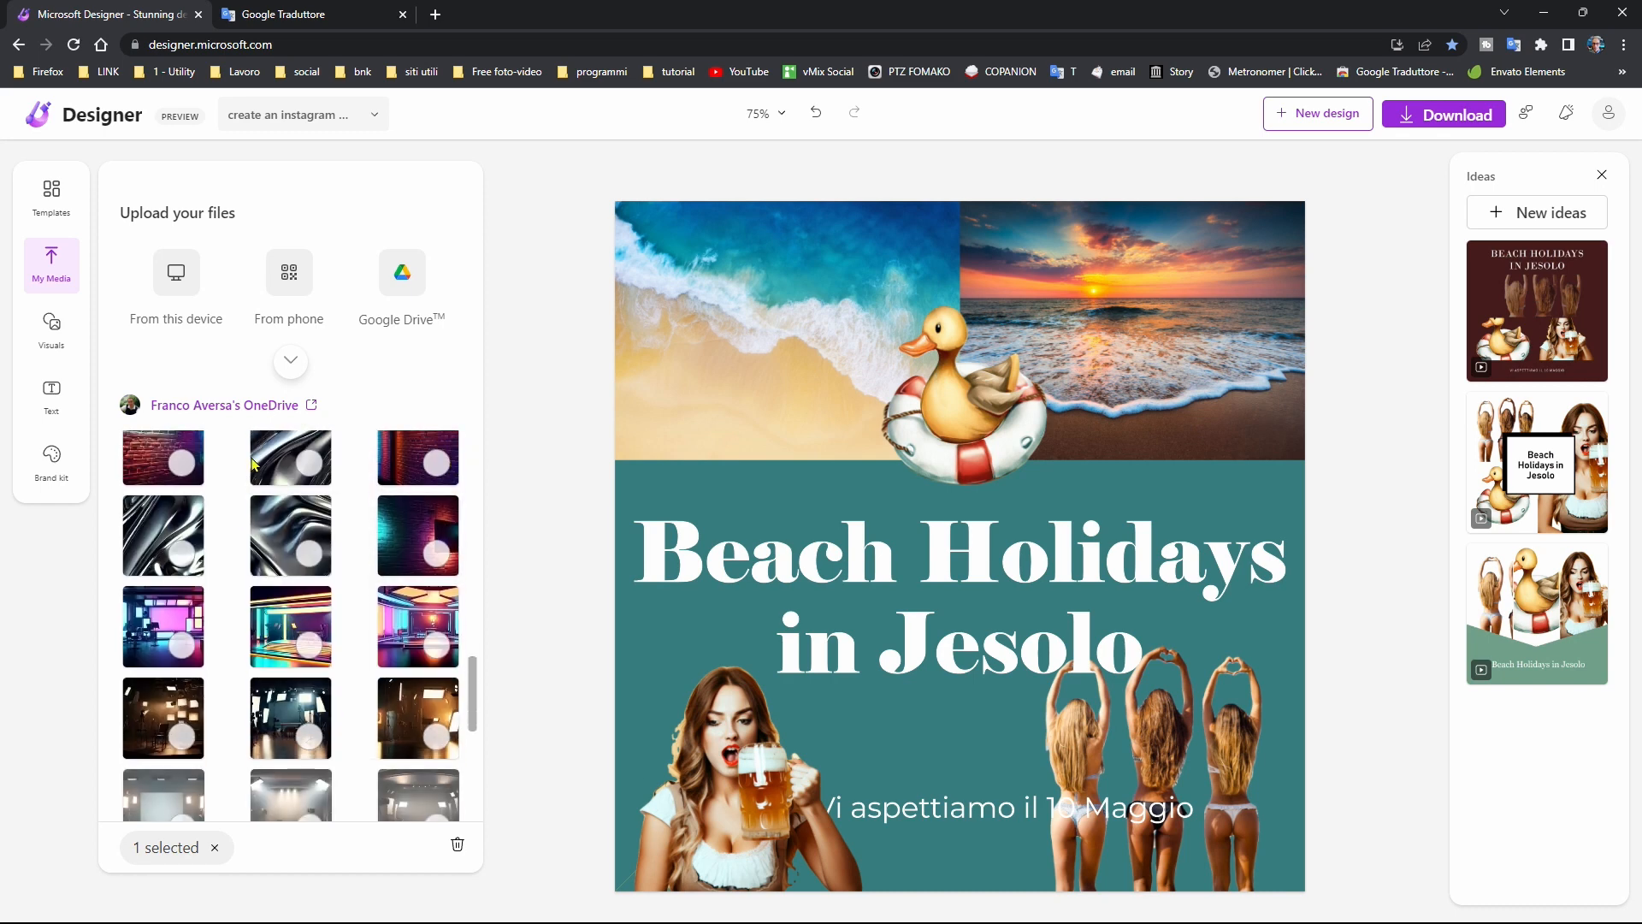
{"action": "scroll", "coordinate": [342, 616], "scroll_direction": "down", "scroll_amount": 2}
{"action": "scroll", "coordinate": [339, 625], "scroll_direction": "down", "scroll_amount": 4}
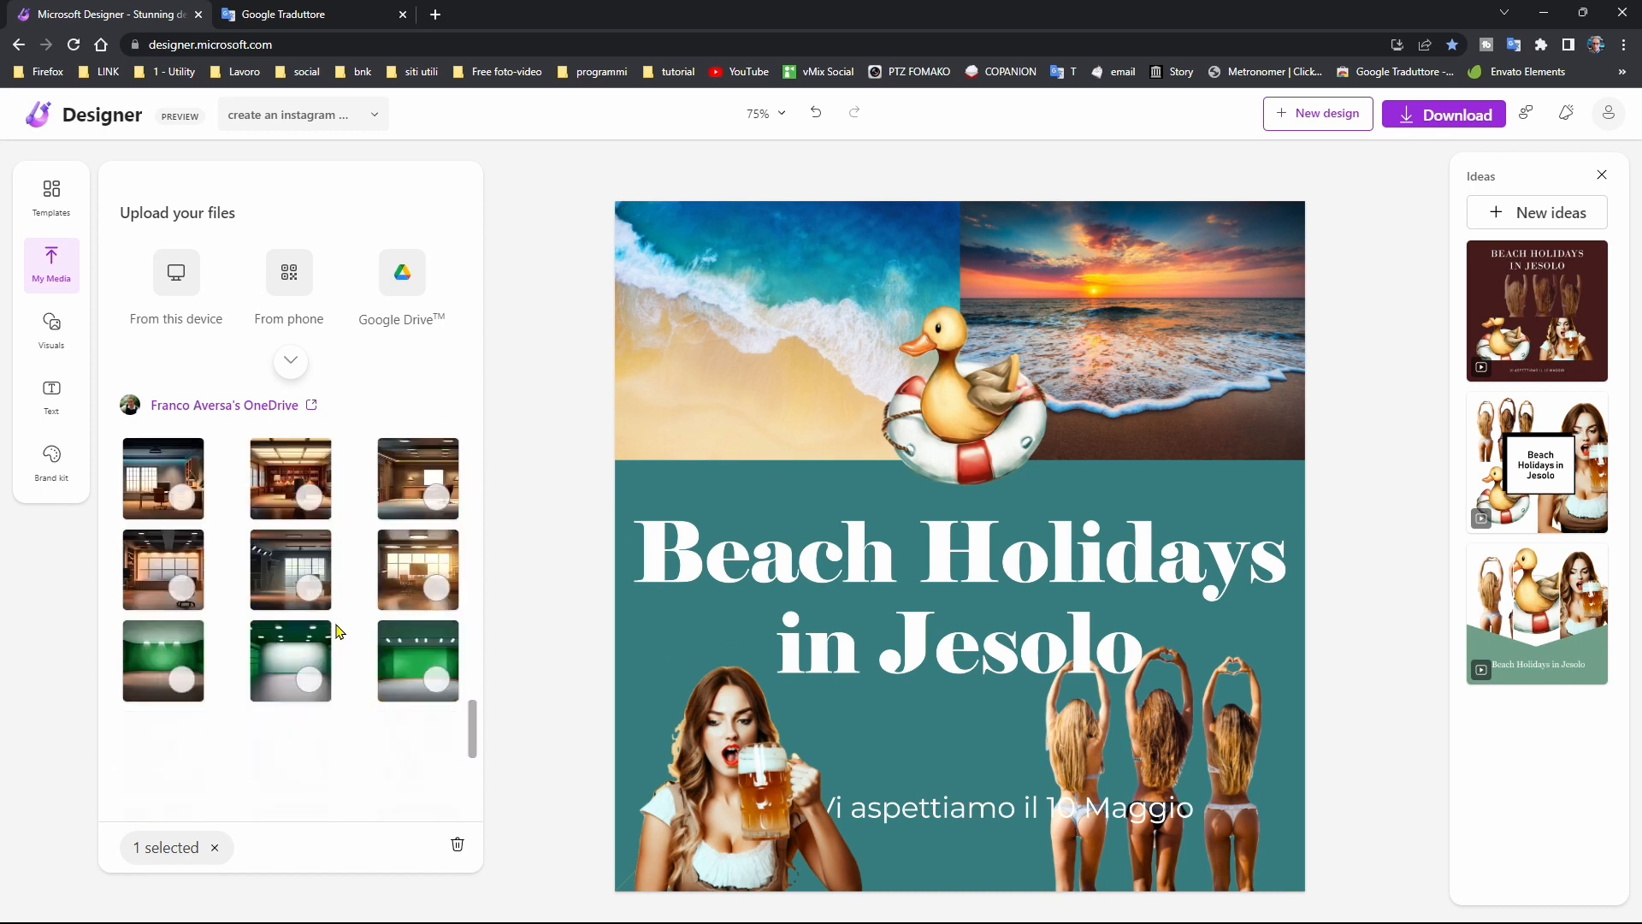
{"action": "scroll", "coordinate": [339, 630], "scroll_direction": "down", "scroll_amount": 3}
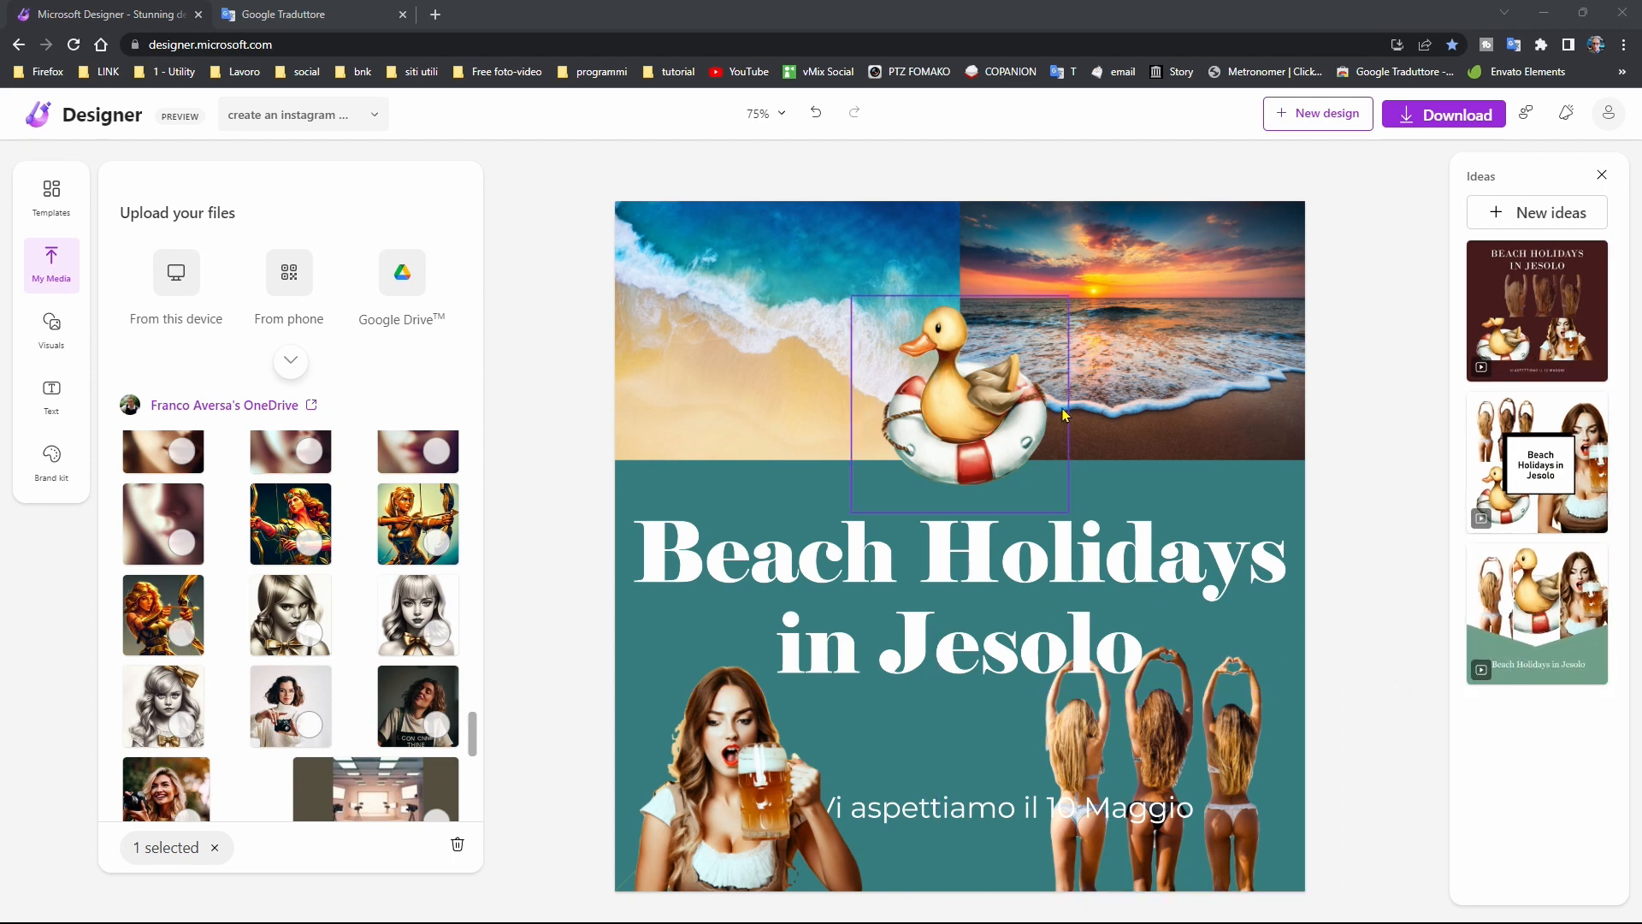
Apply the suggested layout with the three pictures side by side above the green title banner
{"action": "left_click", "coordinate": [1503, 607]}
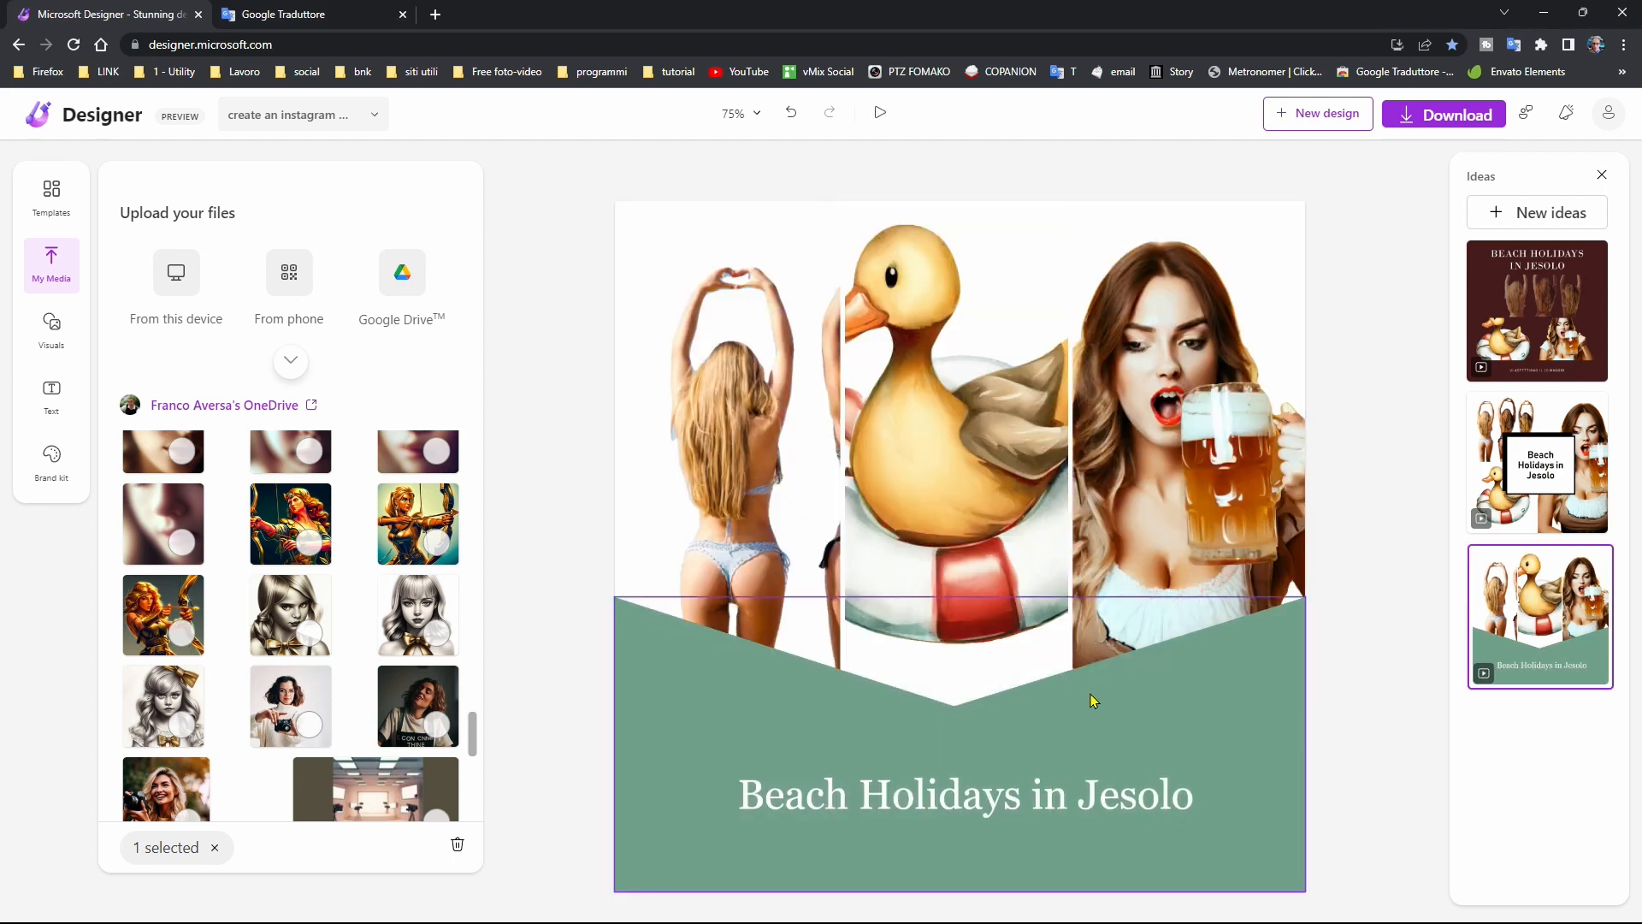
{"action": "left_click", "coordinate": [921, 523]}
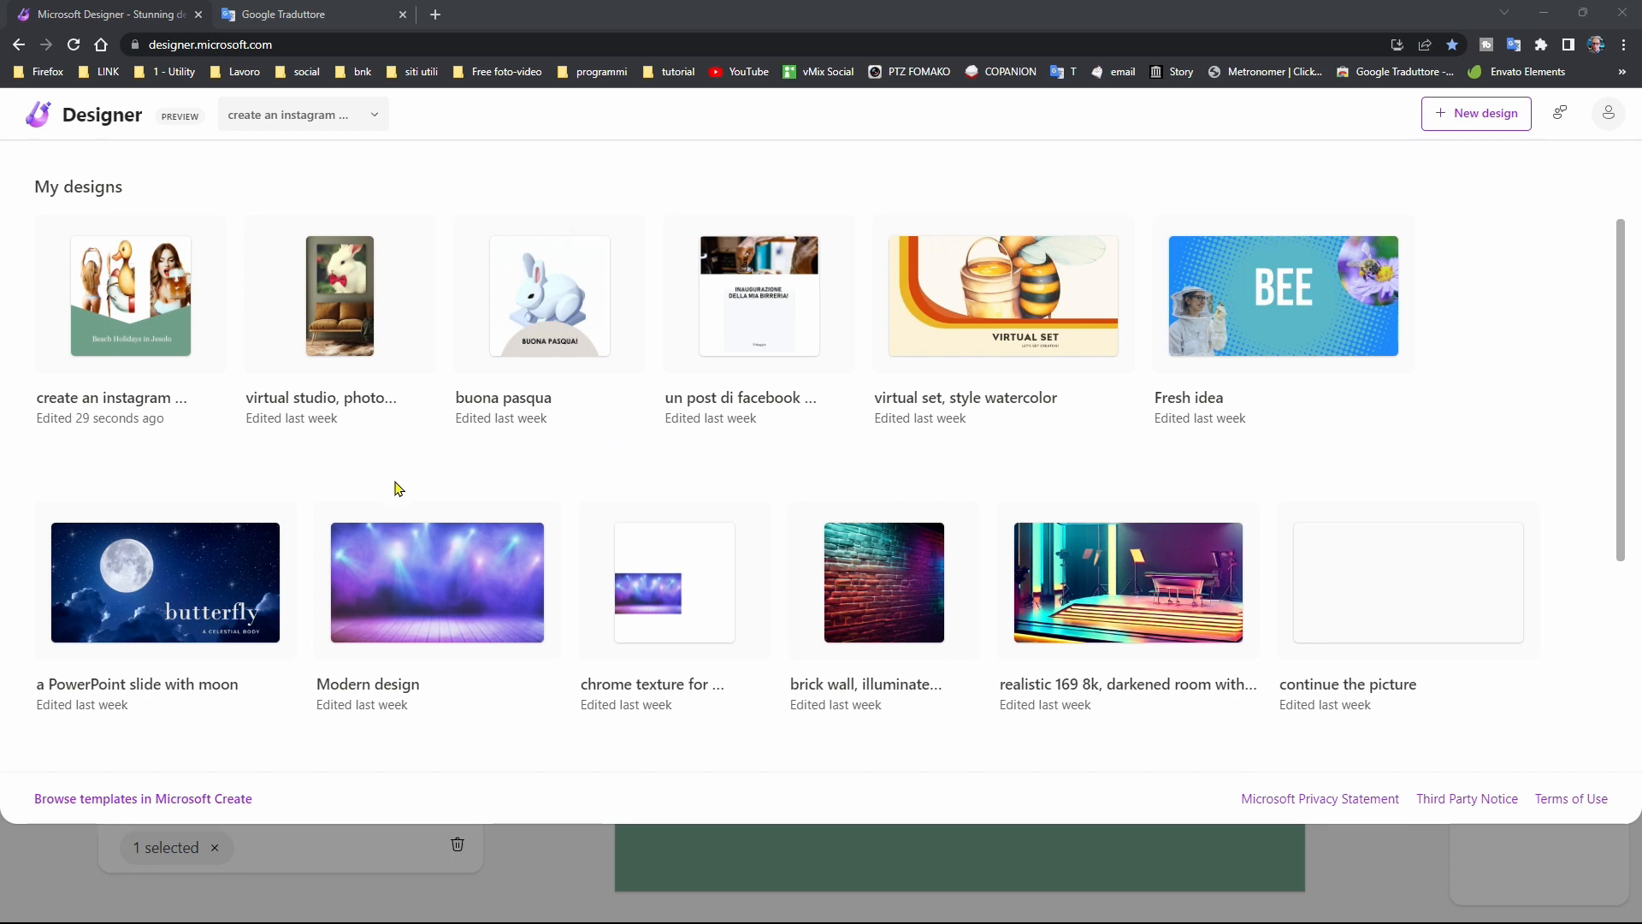
Browse the saved designs, open the "model's face, close-up" design and select the face picture on the wall
{"action": "scroll", "coordinate": [256, 470], "scroll_direction": "down", "scroll_amount": 1}
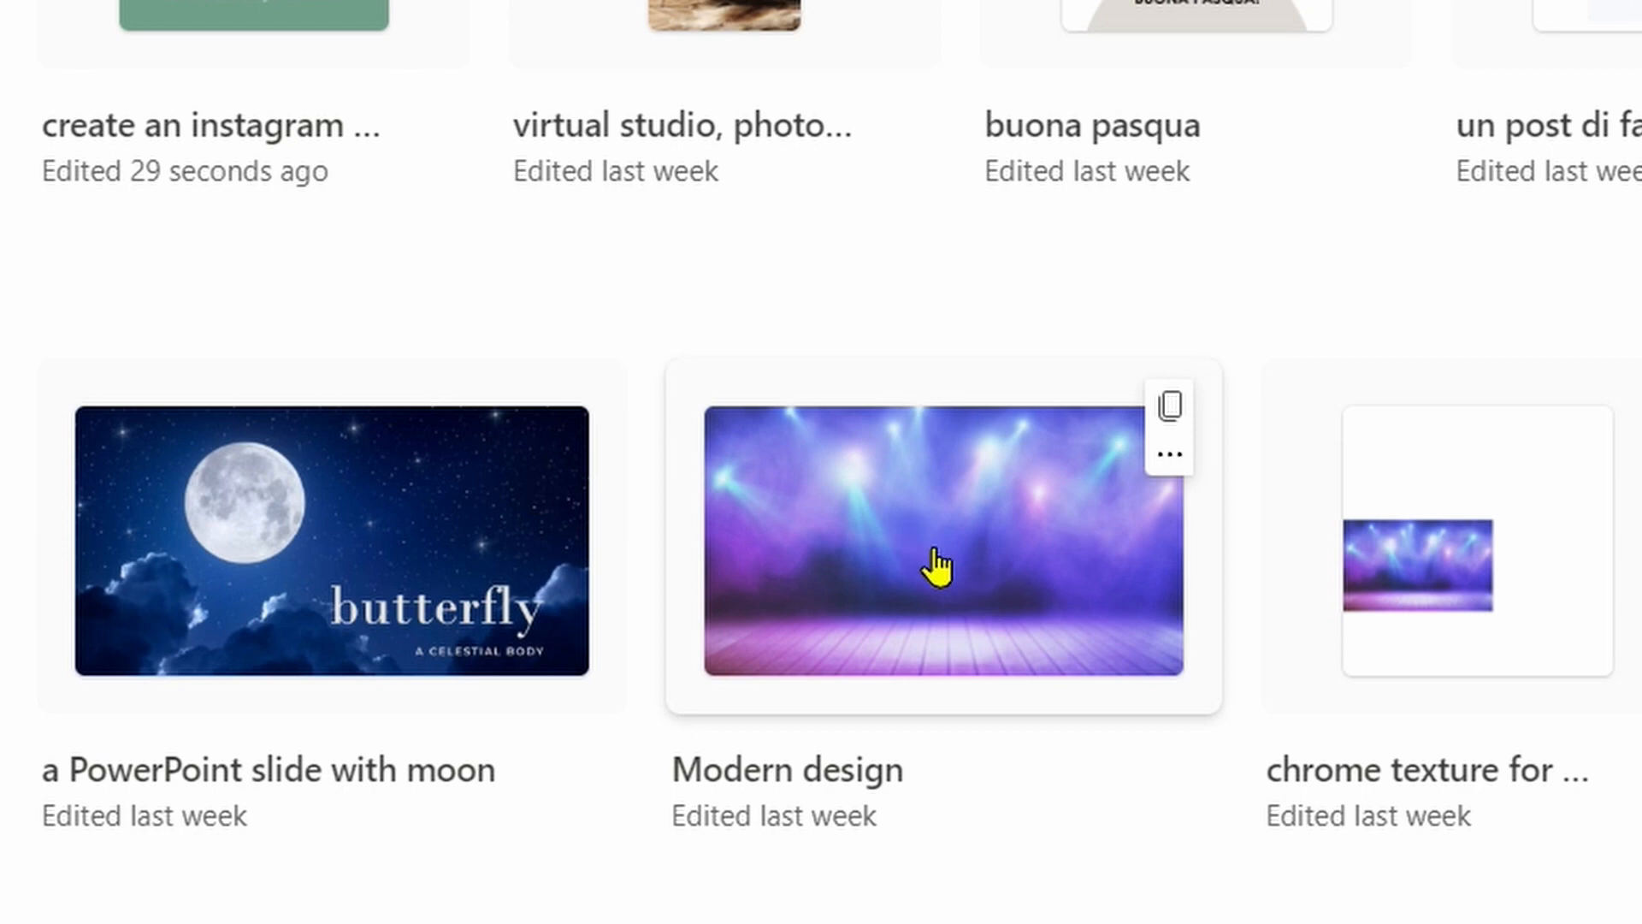
{"action": "scroll", "coordinate": [958, 582], "scroll_direction": "down", "scroll_amount": 5}
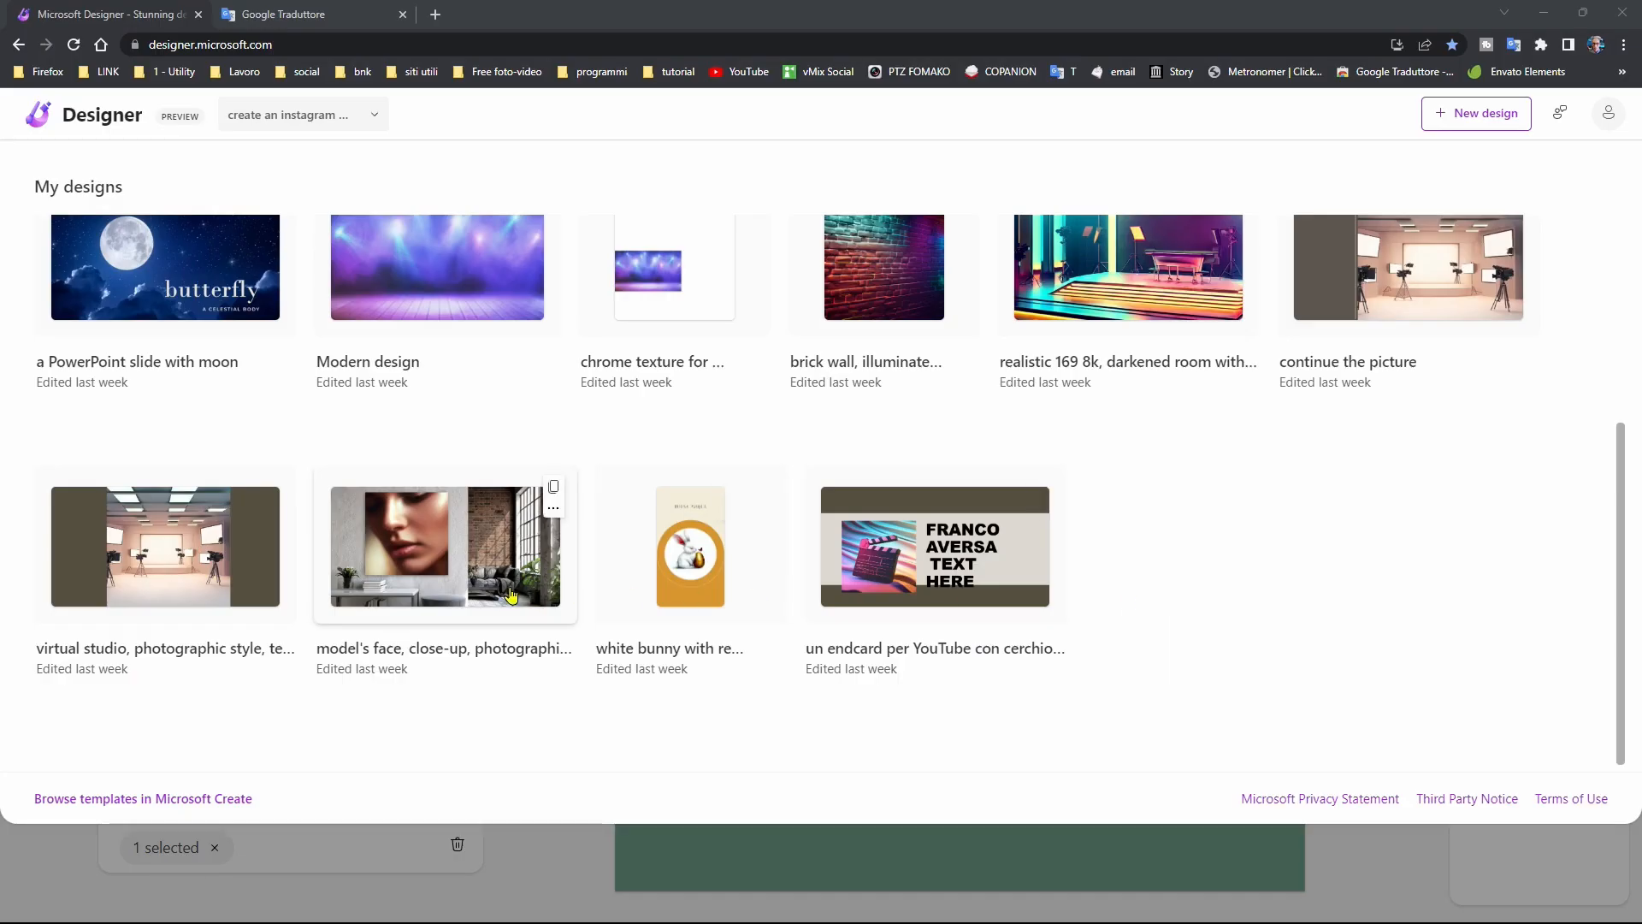
{"action": "left_click", "coordinate": [444, 547]}
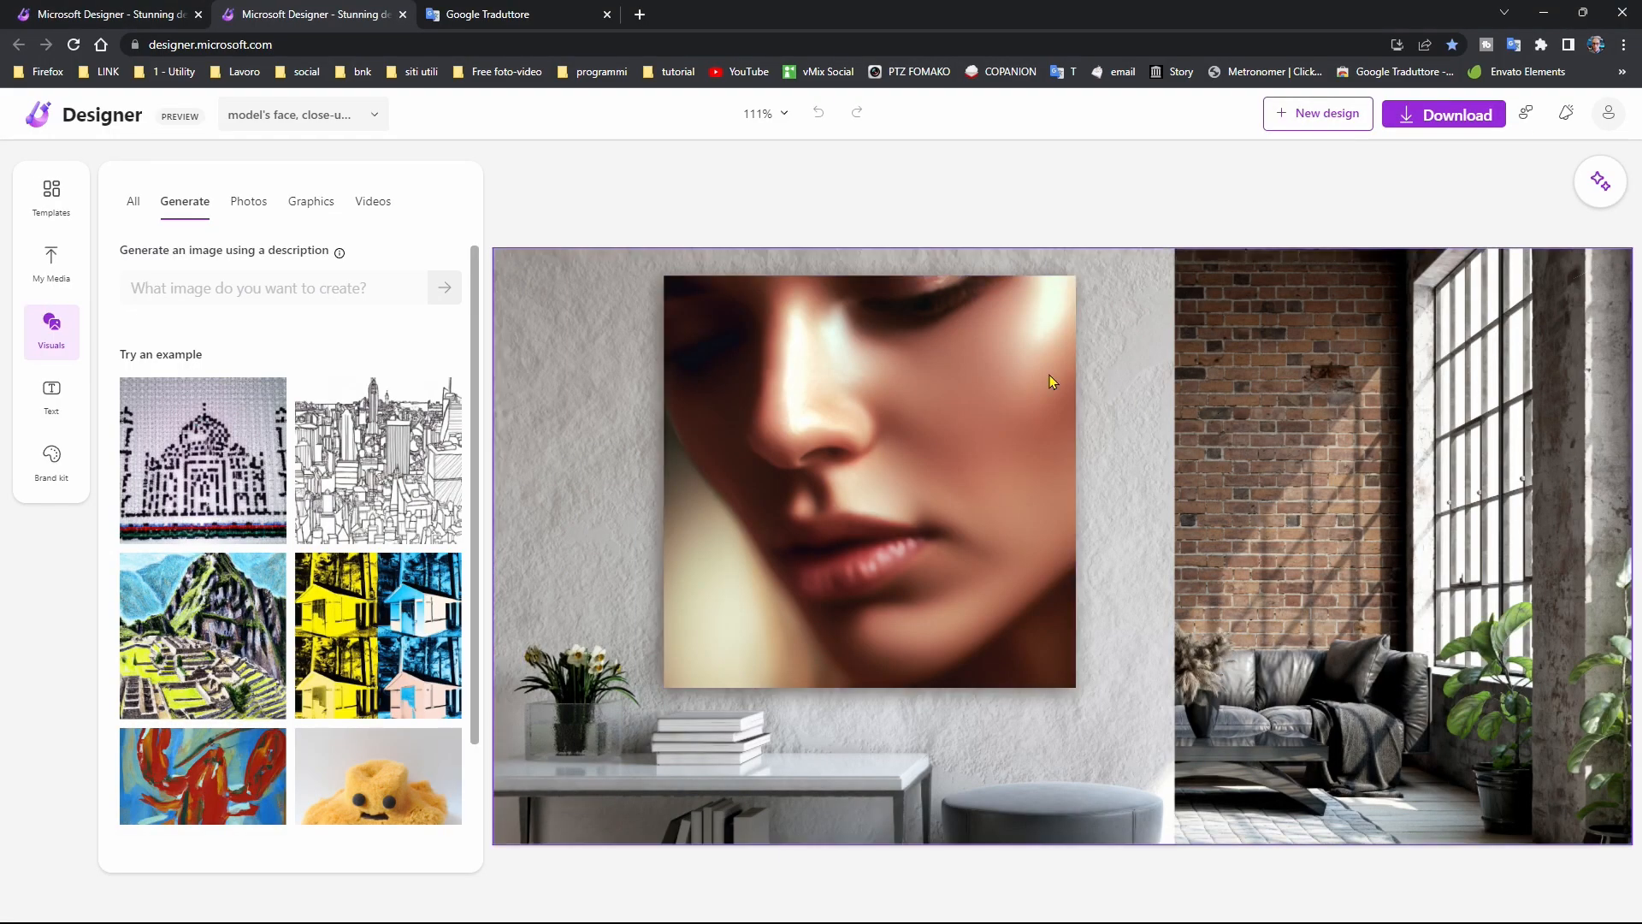
{"action": "left_click", "coordinate": [837, 453]}
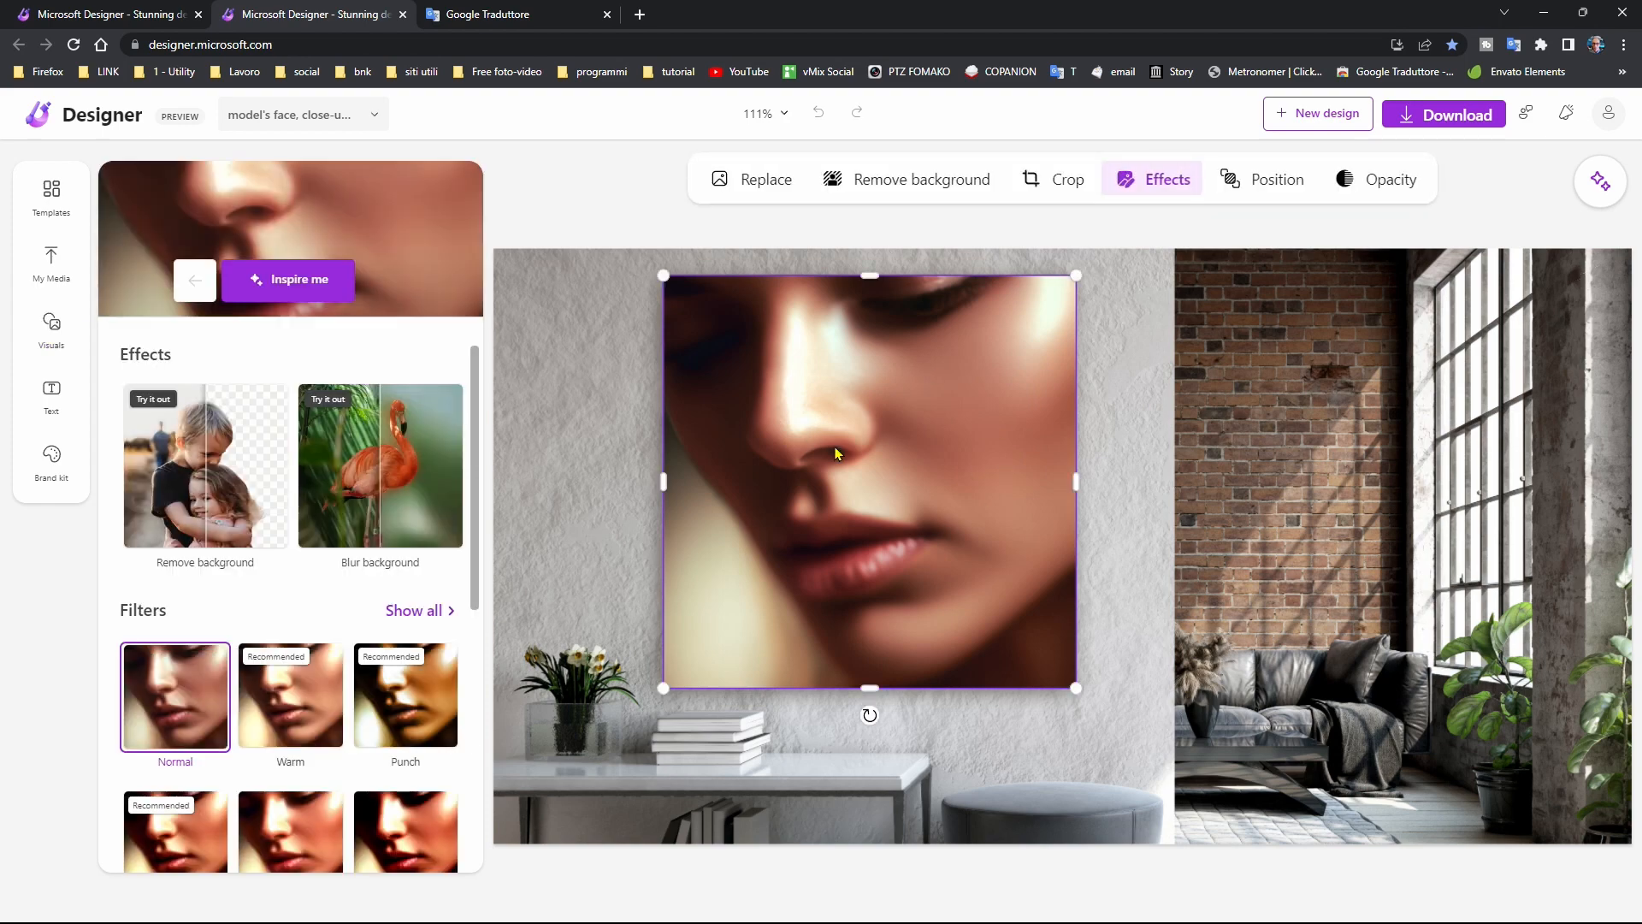